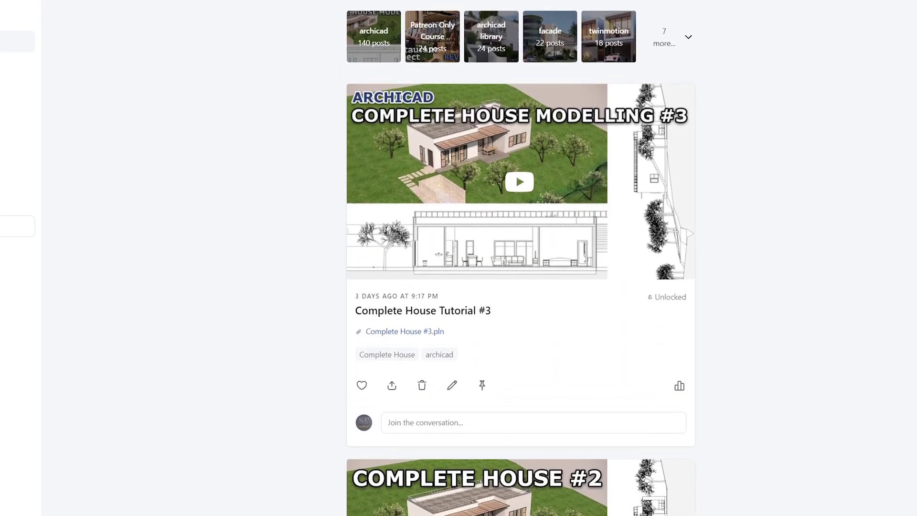
- Browse the published ARCHICAD tutorial and project file posts, from Complete House Tutorial #3 to the Concept Hotel facade
scroll(521, 258, down, 1)
scroll(521, 258, down, 6)
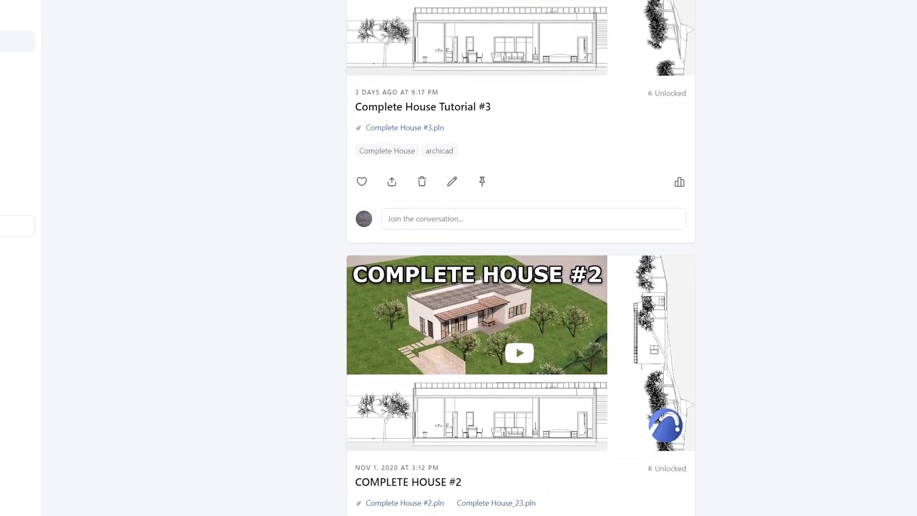
scroll(393, 40, down, 6)
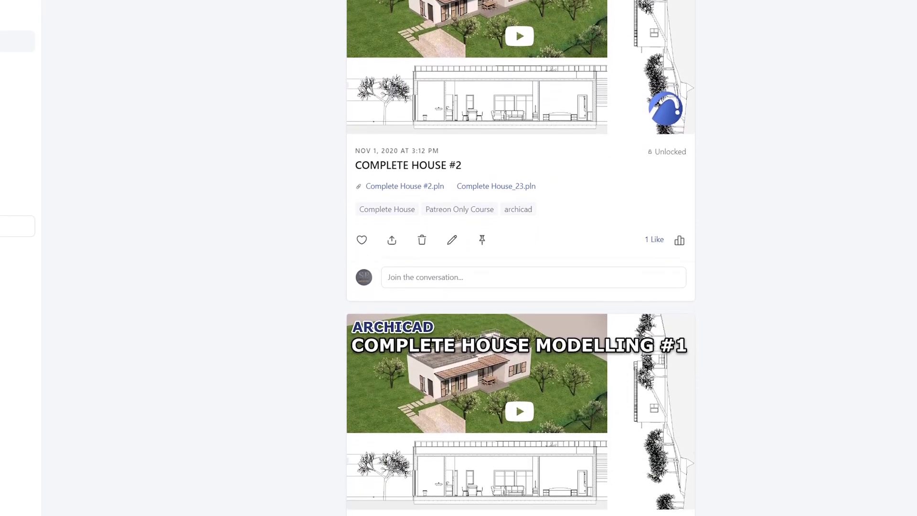
scroll(393, 40, down, 10)
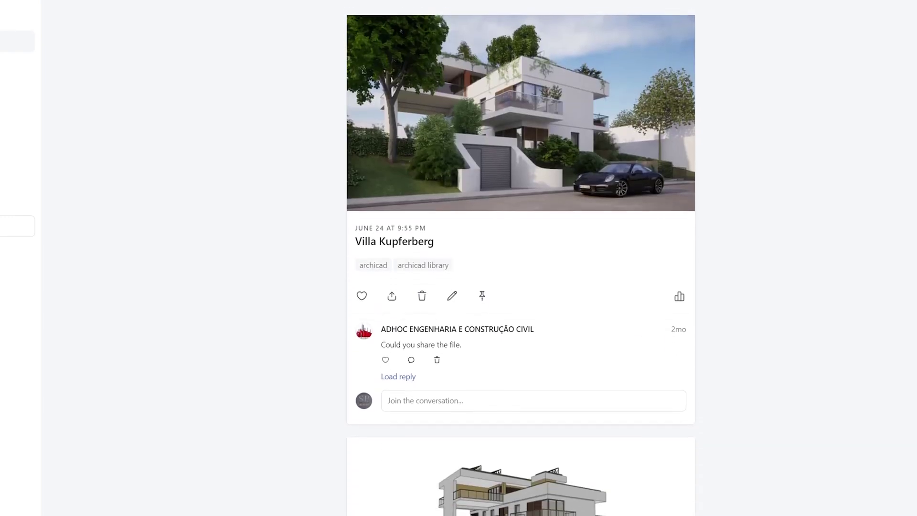
scroll(520, 257, down, 8)
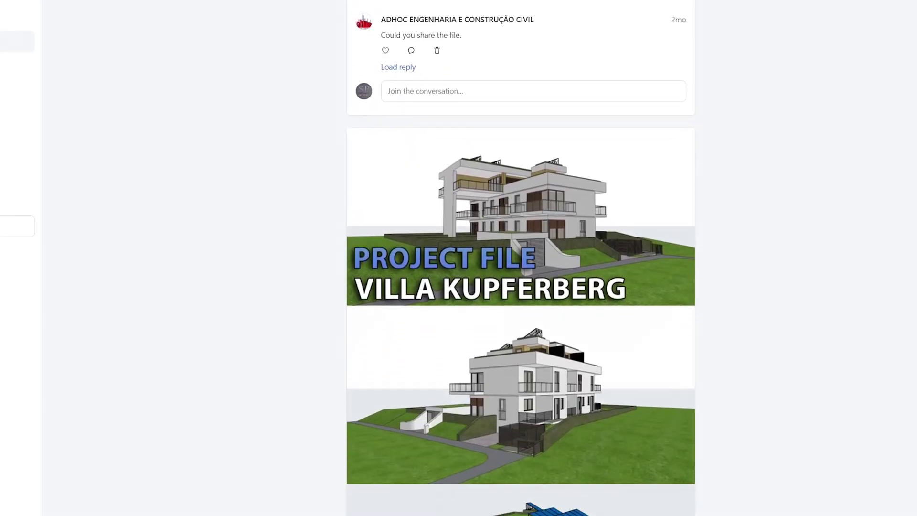
scroll(520, 258, down, 10)
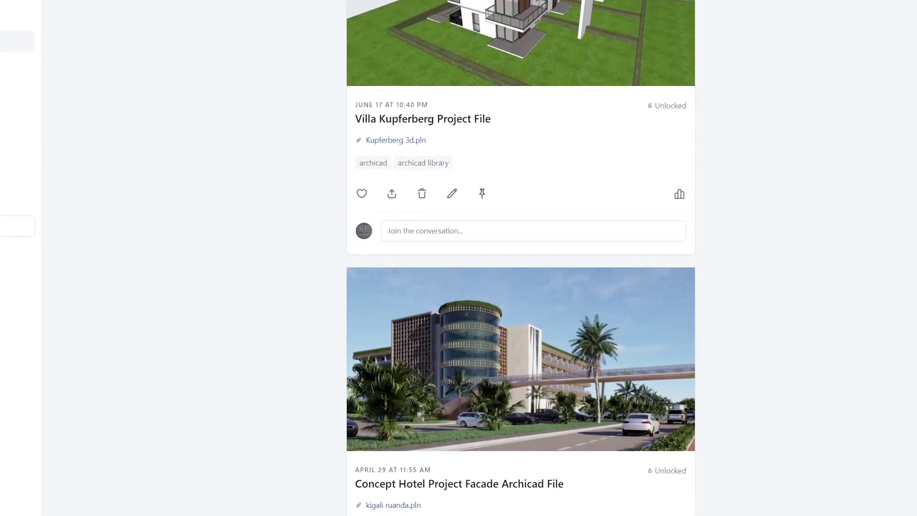
scroll(521, 258, down, 6)
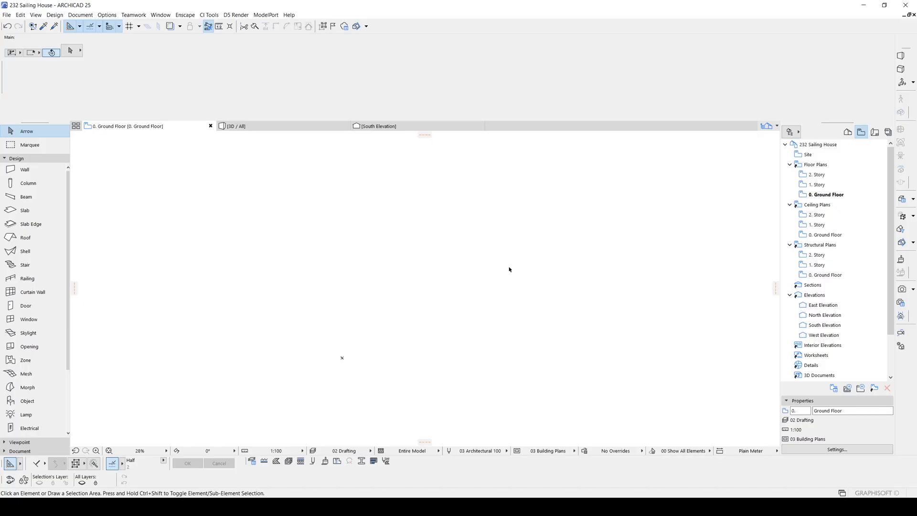
- Draw a closed square outline of walls, 1000 by 1000, on the ground floor plan
click(25, 170)
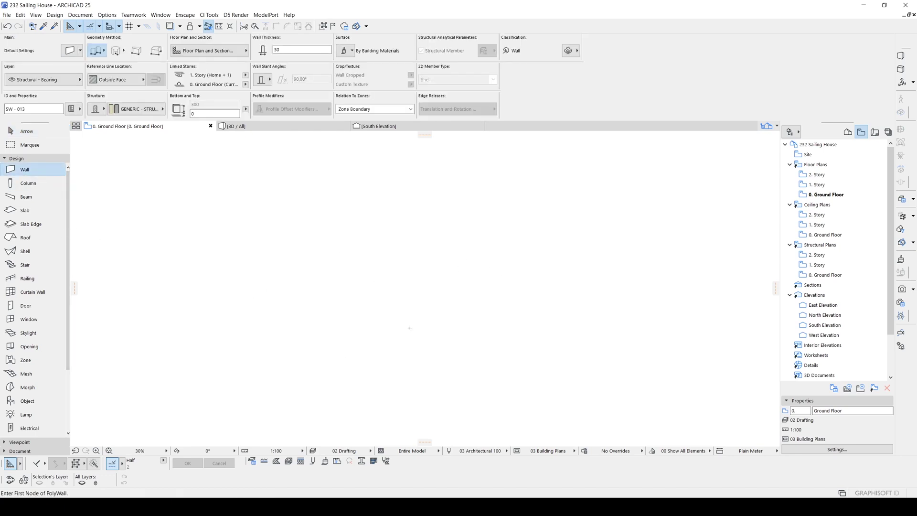
click(390, 287)
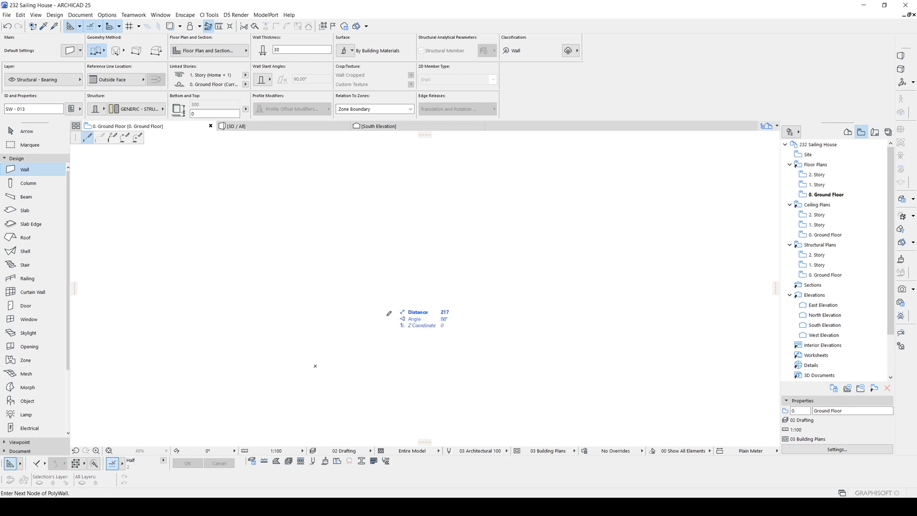
scroll(389, 317, up, 3)
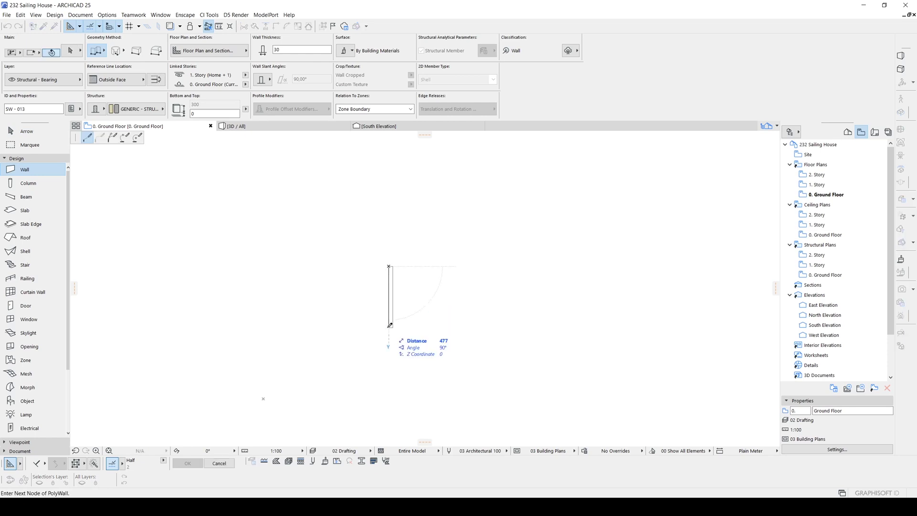
click(388, 394)
text(1)
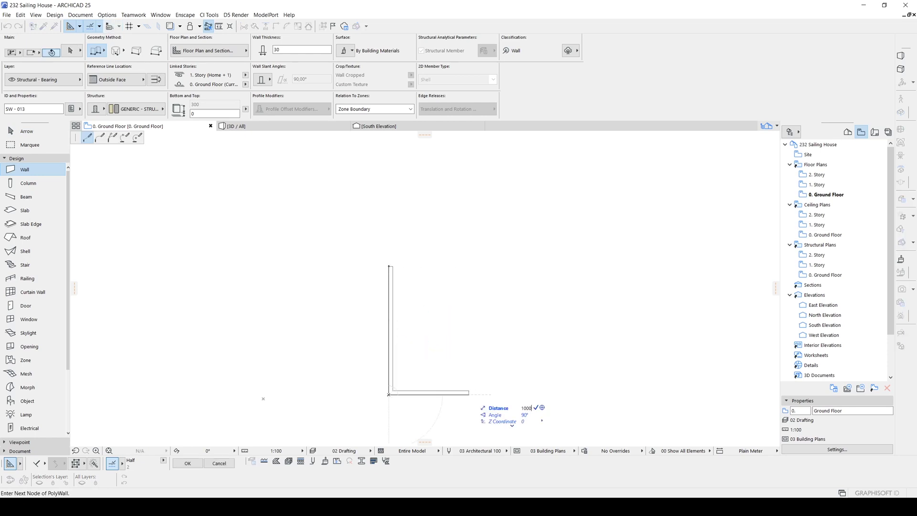
text(000)
key(Return)
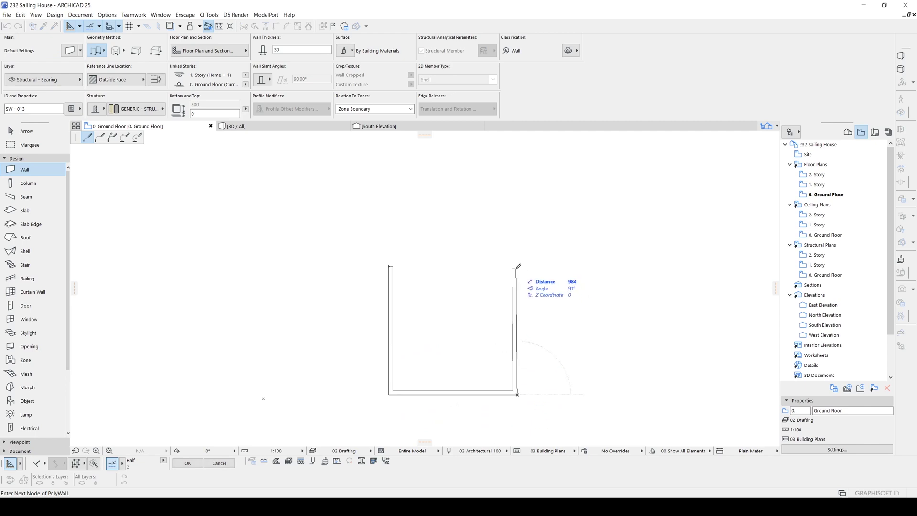
click(517, 266)
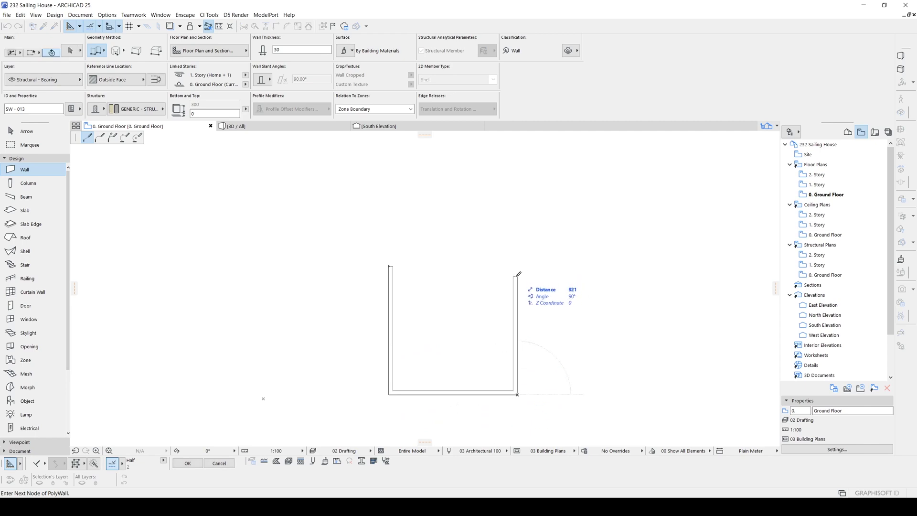
click(389, 266)
- Select all four walls in 3D, suspend their grouping, and set them to Not Linked with a height of 900
key(F3)
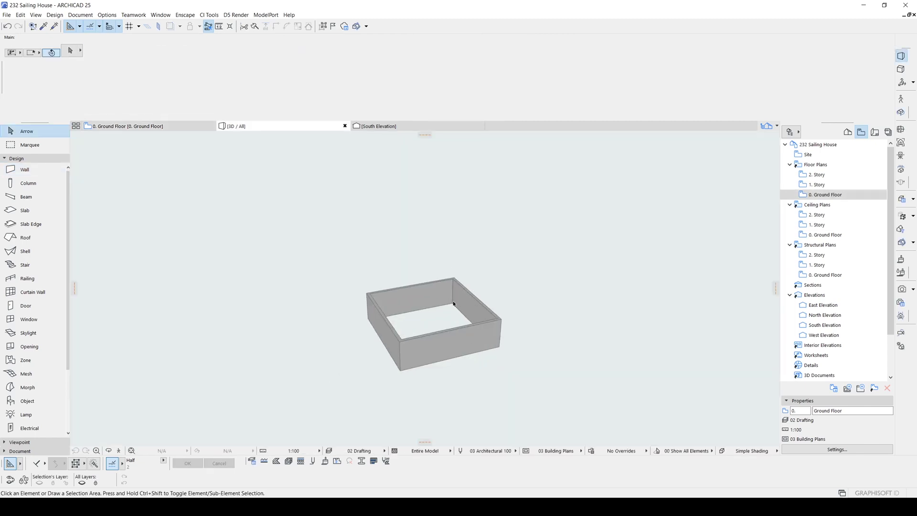
click(437, 281)
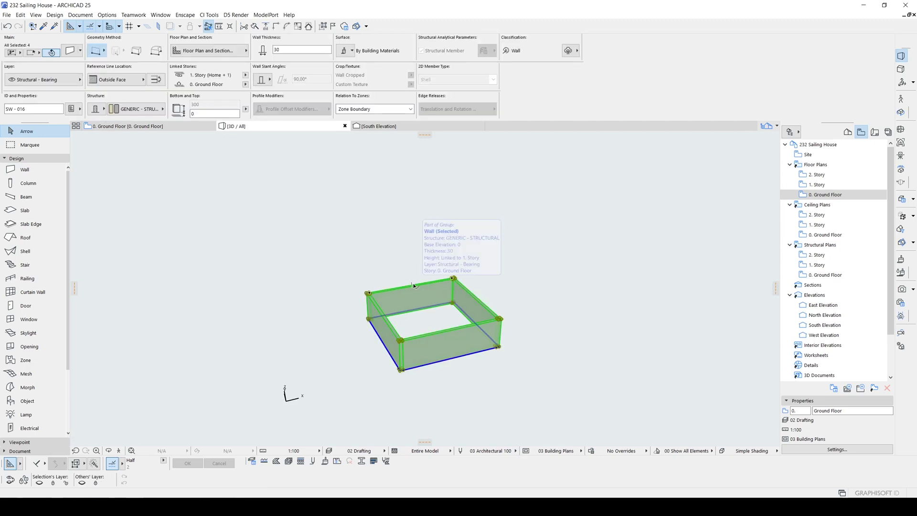
key(alt+g)
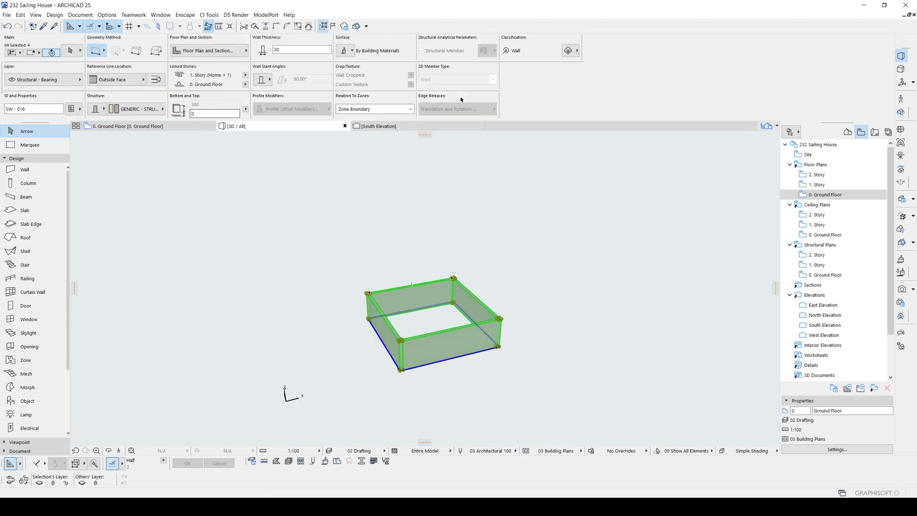
key(ctrl+t)
click(515, 103)
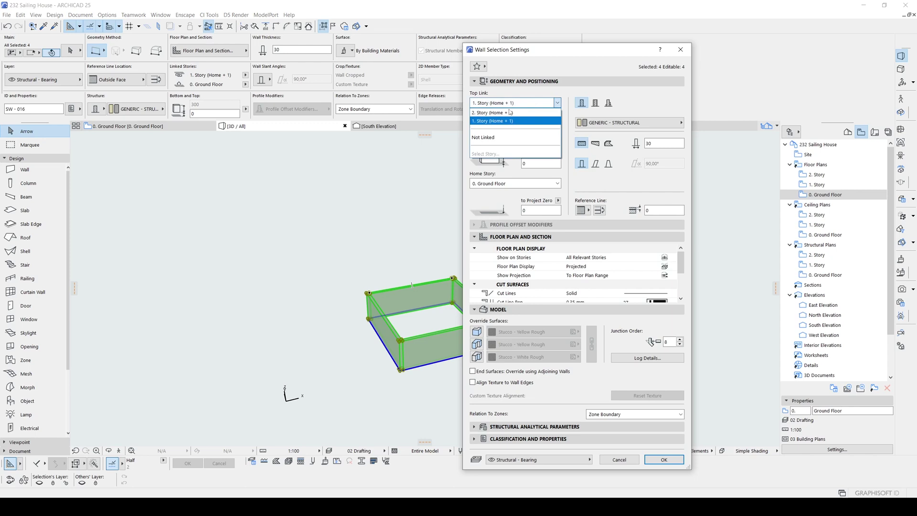
click(498, 137)
text(900)
key(Return)
key(Escape)
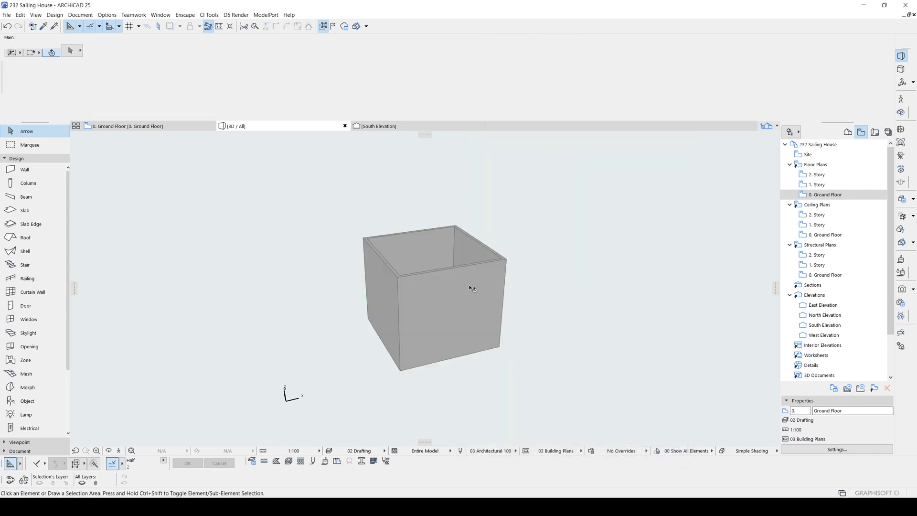
- Copy the left and lower walls of the square in place on the ground floor plan
key(F2)
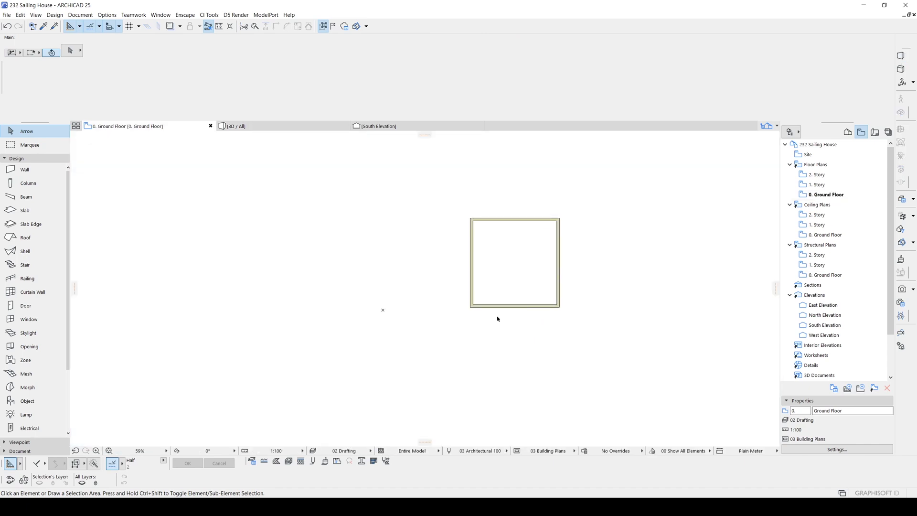
scroll(497, 318, up, 1)
drag(528, 351, 452, 286)
scroll(456, 294, up, 1)
key(ctrl+d)
click(604, 330)
click(604, 331)
middle_drag(532, 335, 587, 310)
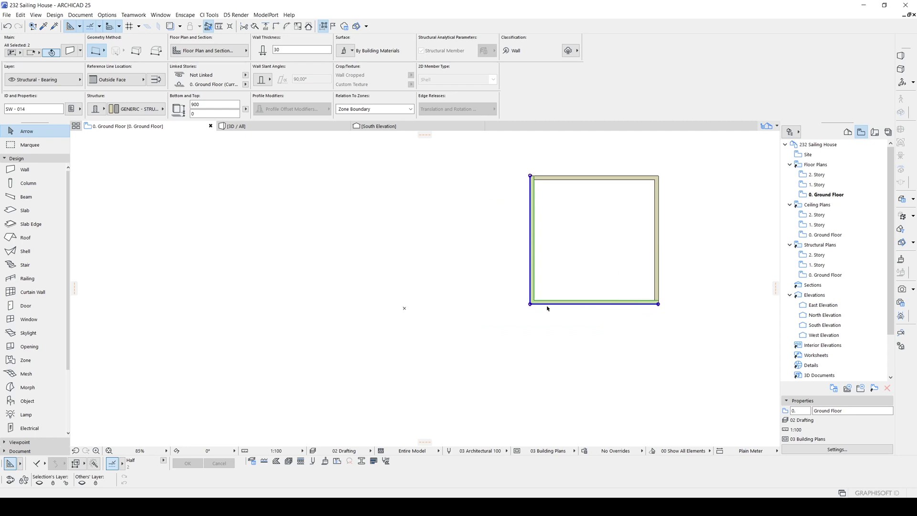
- Move the shared corner of the two selected walls 250 diagonally outward from the square at 135°
click(531, 303)
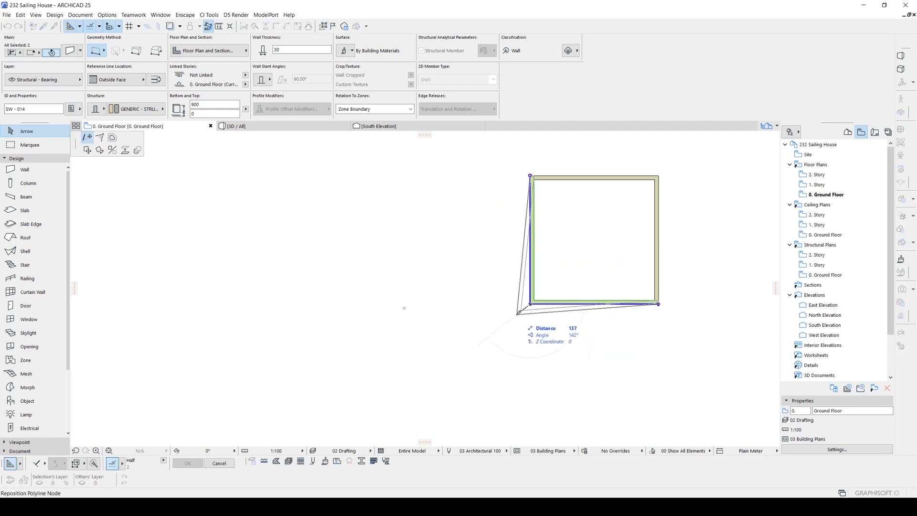
scroll(514, 318, up, 2)
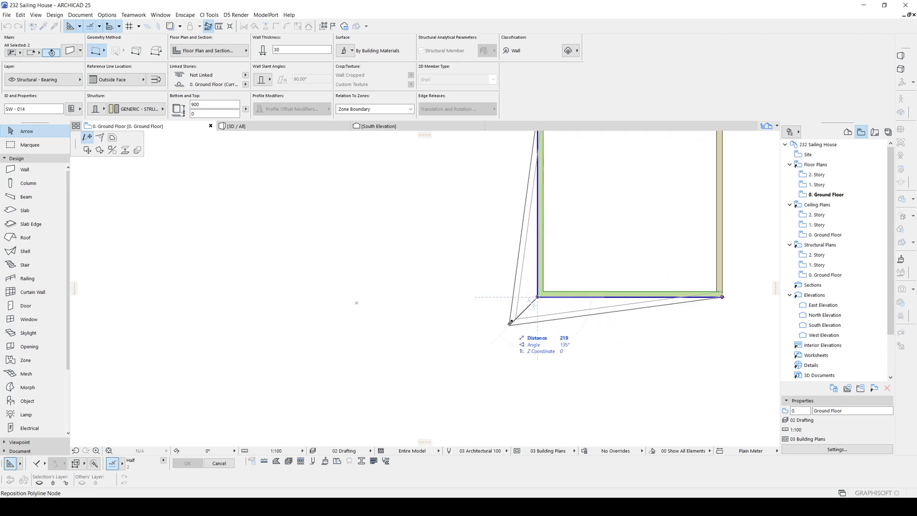
text(25)
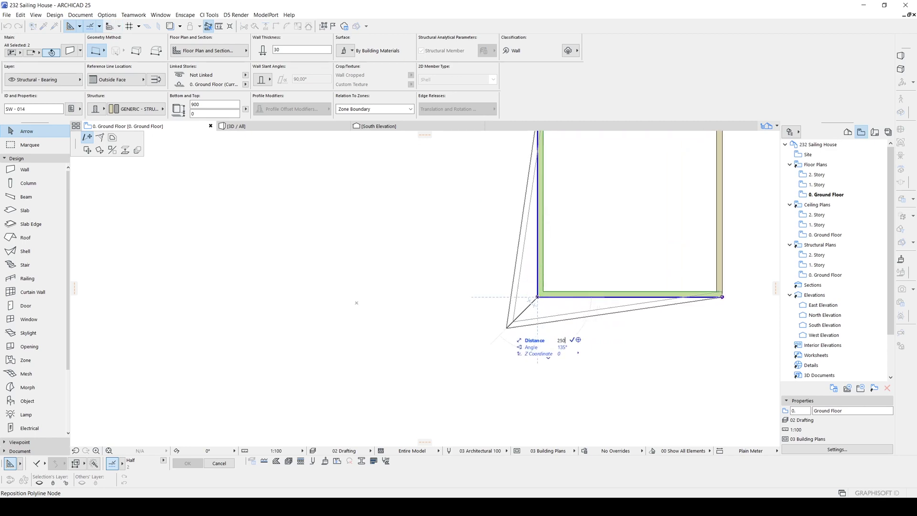
text(0)
key(Return)
scroll(500, 313, down, 2)
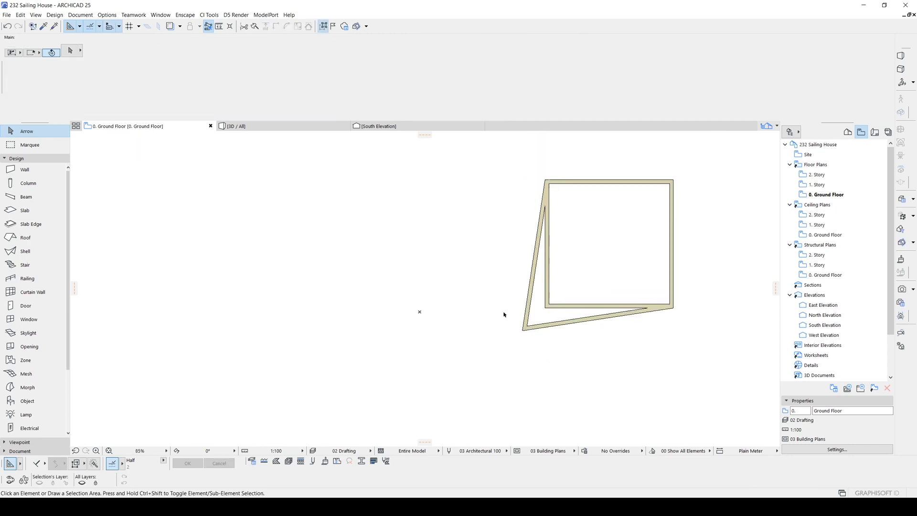
- Make the two skewed outer walls slanted in 3D, with a slant angle of 80°
key(F3)
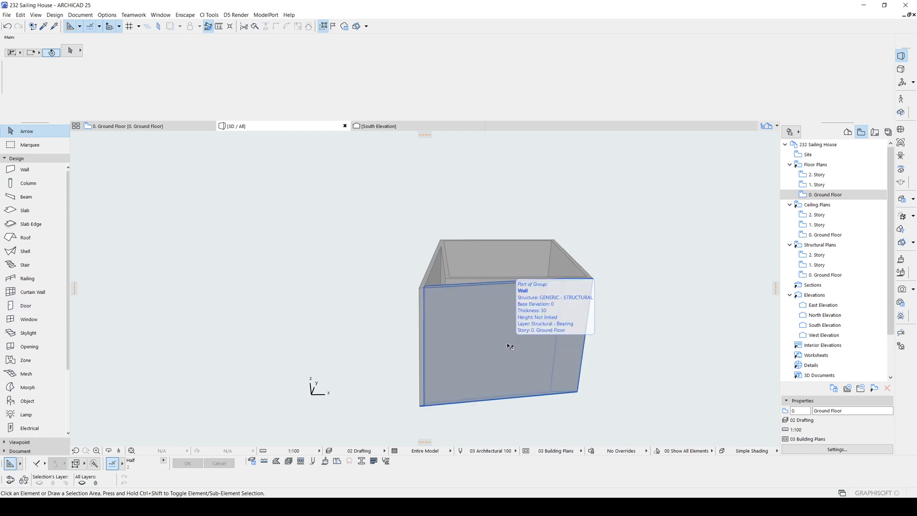
click(478, 337)
shift+click(431, 273)
shift+middle_drag(431, 273, 426, 224)
click(270, 80)
click(290, 79)
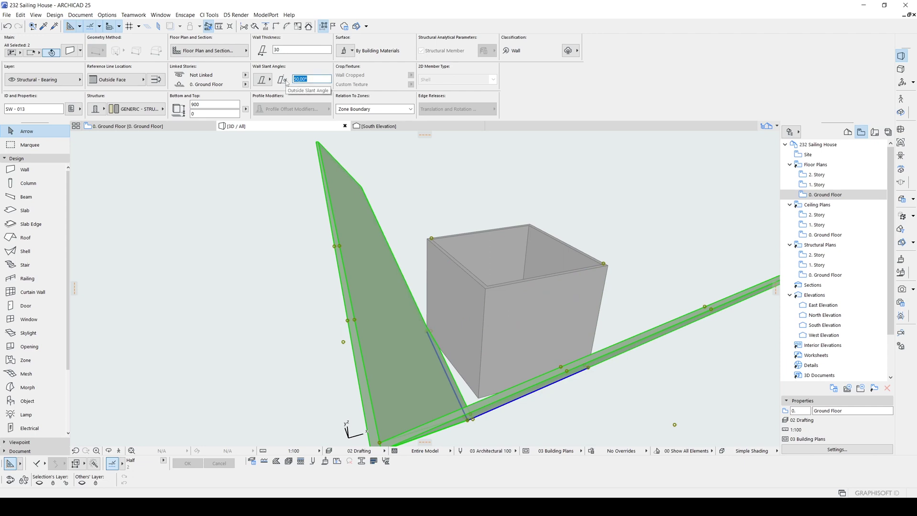
text(90)
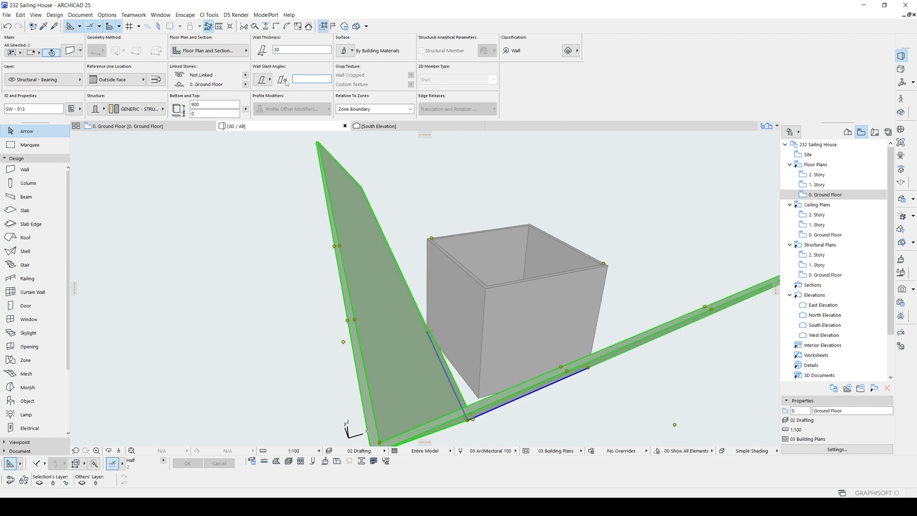
key(Return)
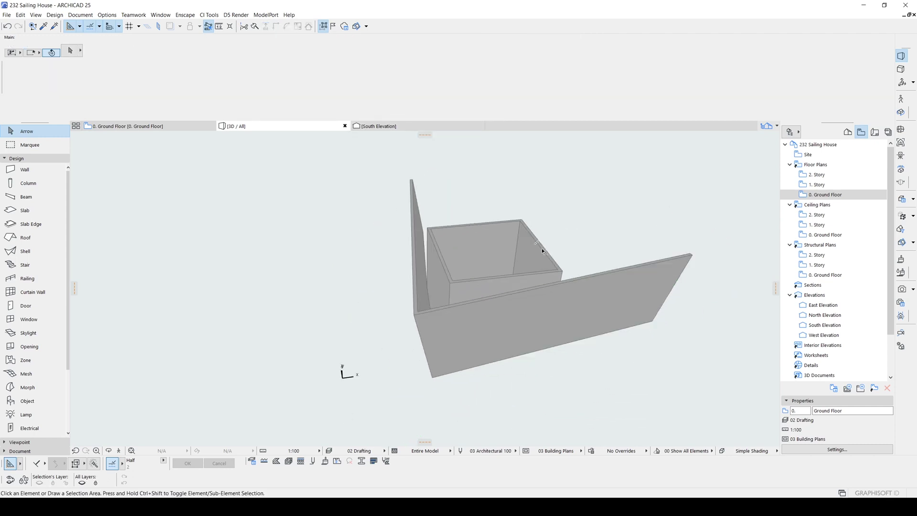
- Delete the two original vertical walls enclosed by the slanted walls
click(494, 309)
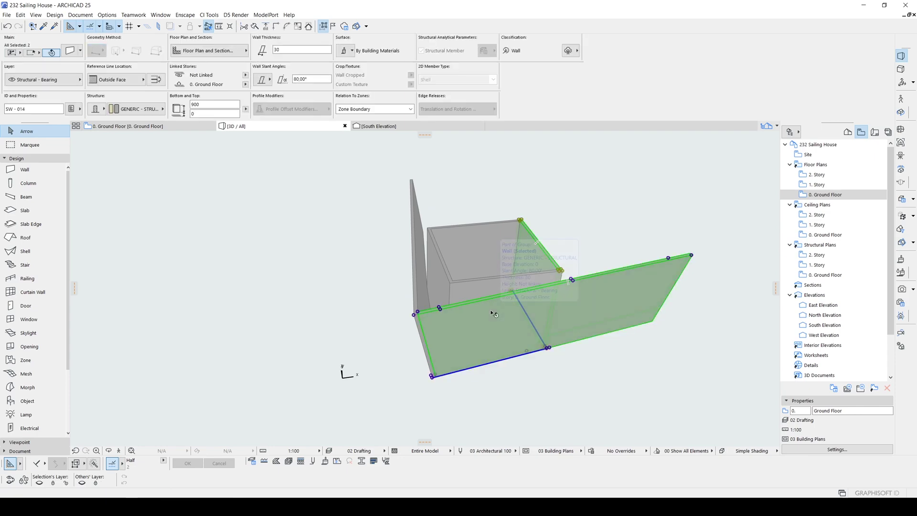
double_click(495, 307)
key(Escape)
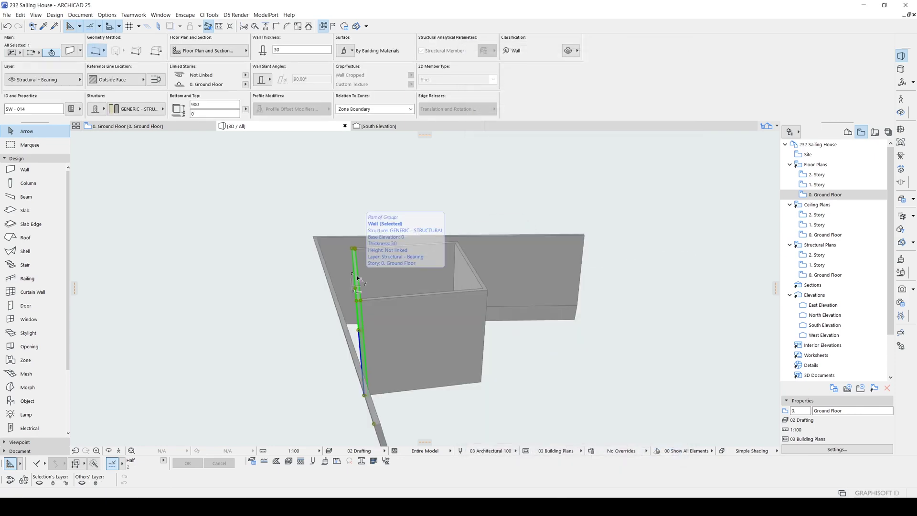
key(Escape)
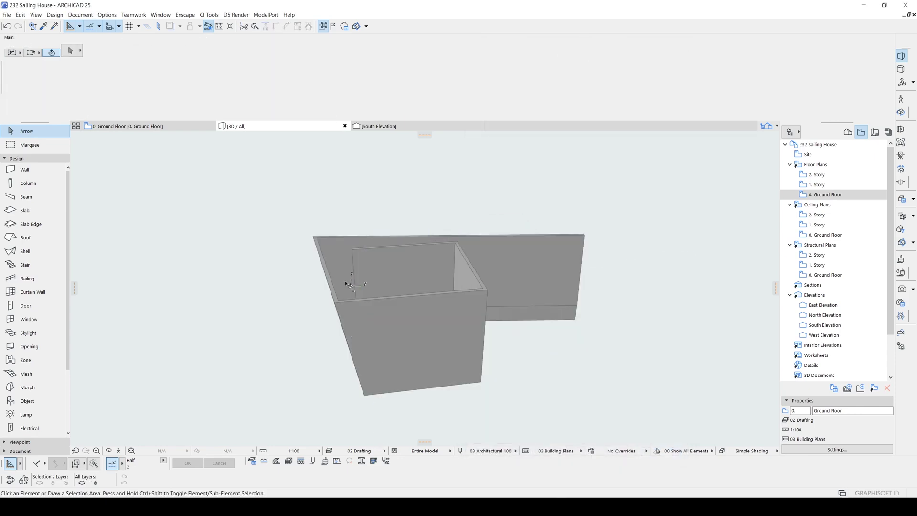
shift+middle_drag(348, 287, 644, 322)
click(389, 305)
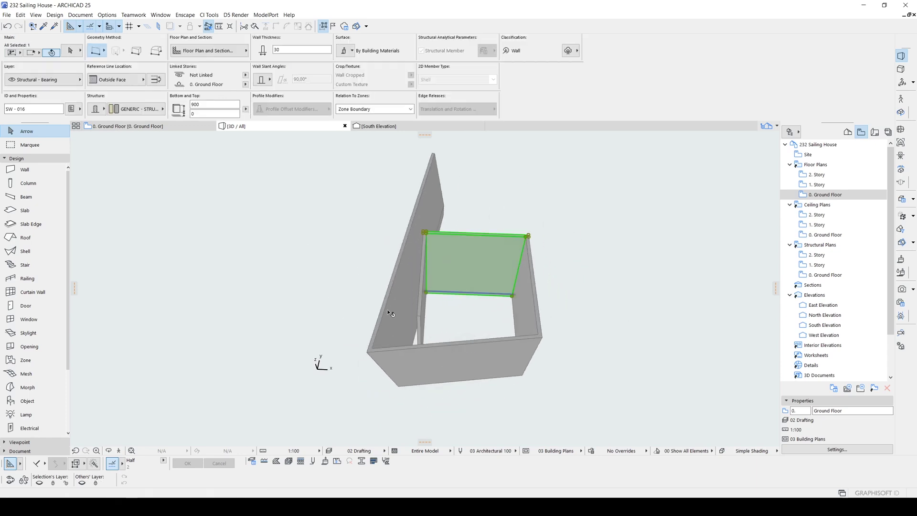
key(Escape)
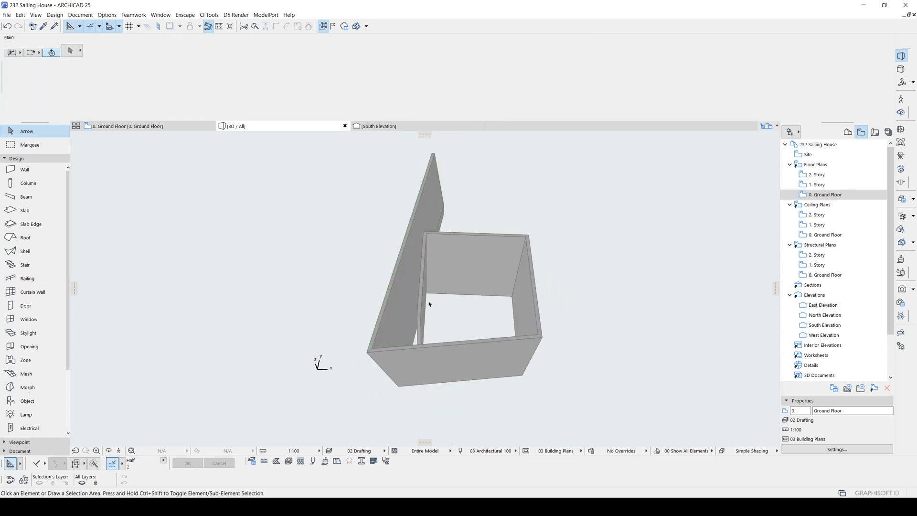
click(425, 298)
key(Delete)
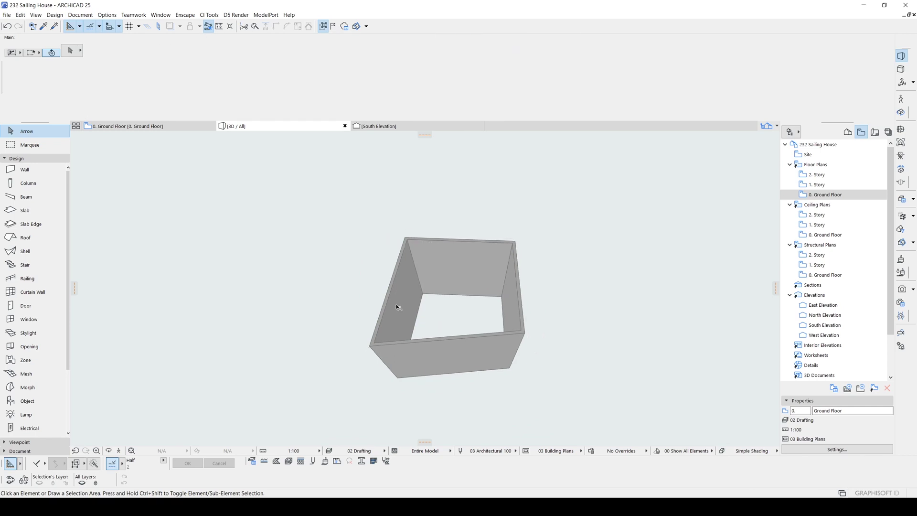
- Activate the Shell tool and override all its surfaces with Paint - Titanium White
shift+middle_drag(394, 301, 448, 272)
right_click(449, 272)
key(Escape)
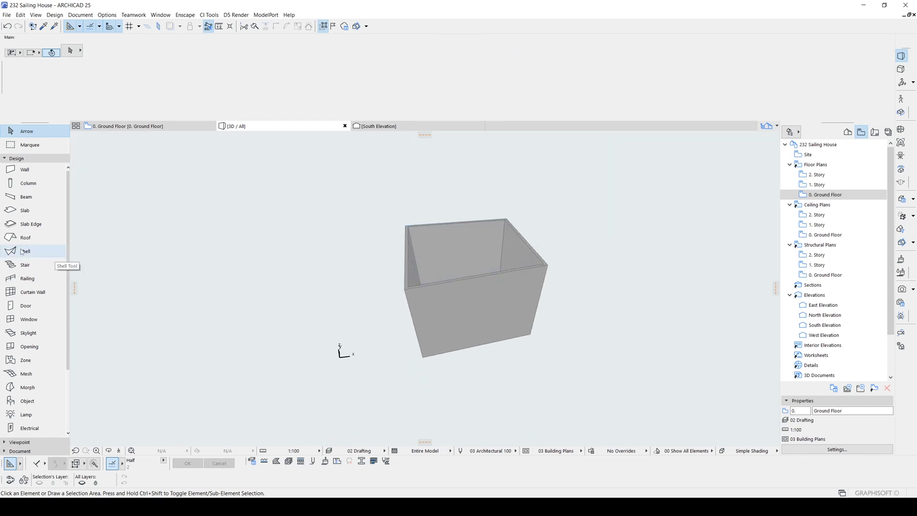
click(26, 251)
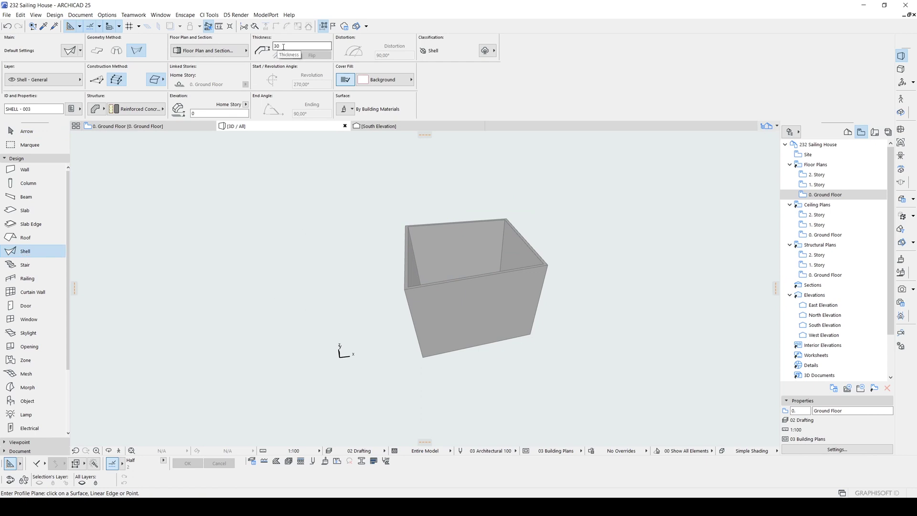
click(343, 108)
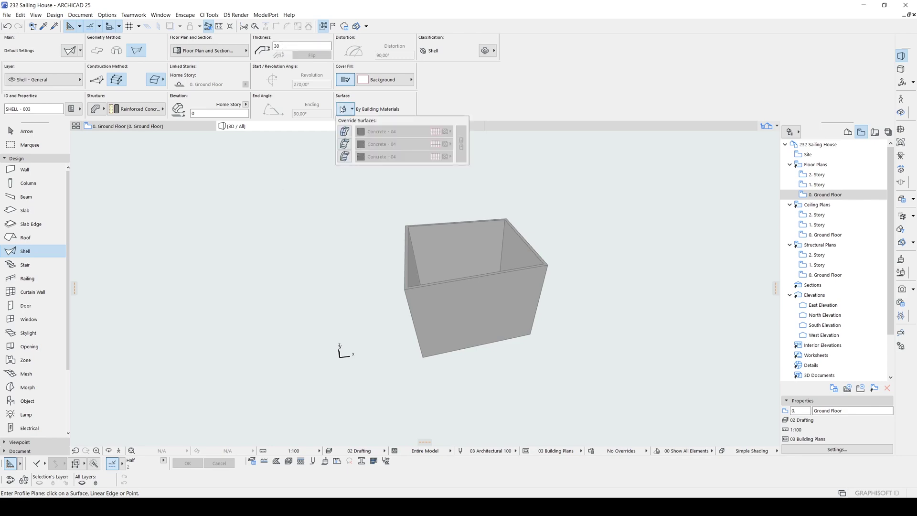
click(345, 131)
click(344, 144)
click(344, 156)
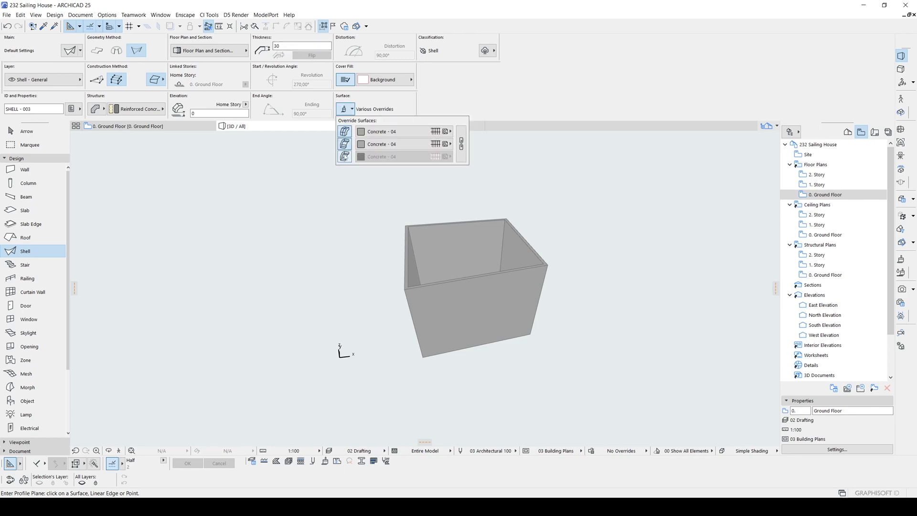
click(450, 144)
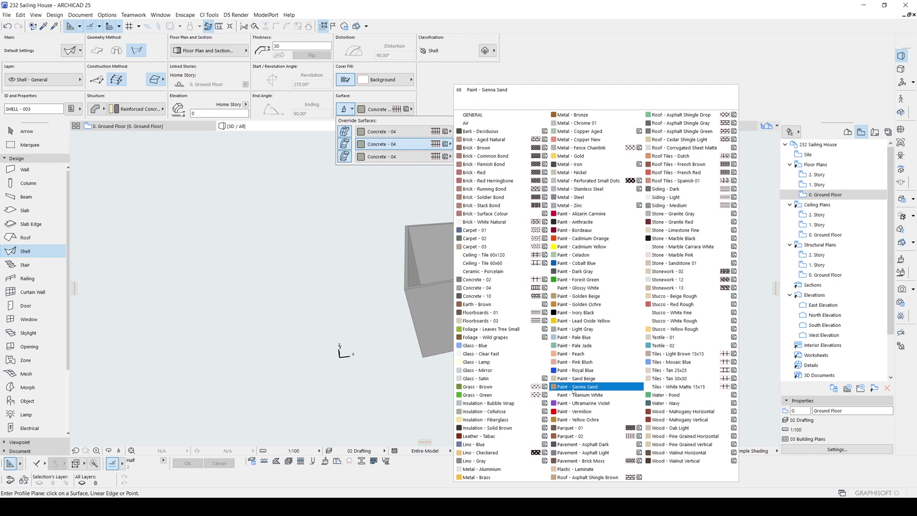
click(575, 395)
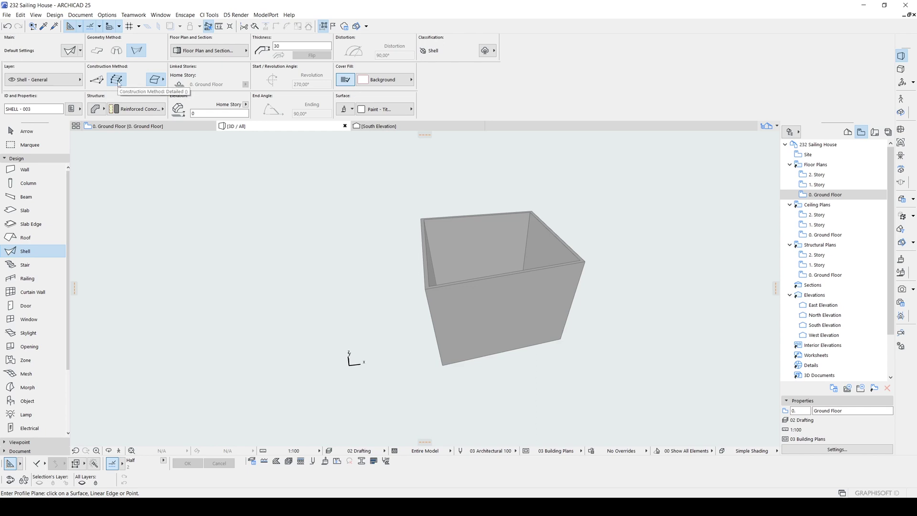
- Draw the first ruled shell profile on a slanted wall face: 450 up the wall's end edge from its base corner, then to the outer top corner
shift+middle_drag(266, 281, 281, 279)
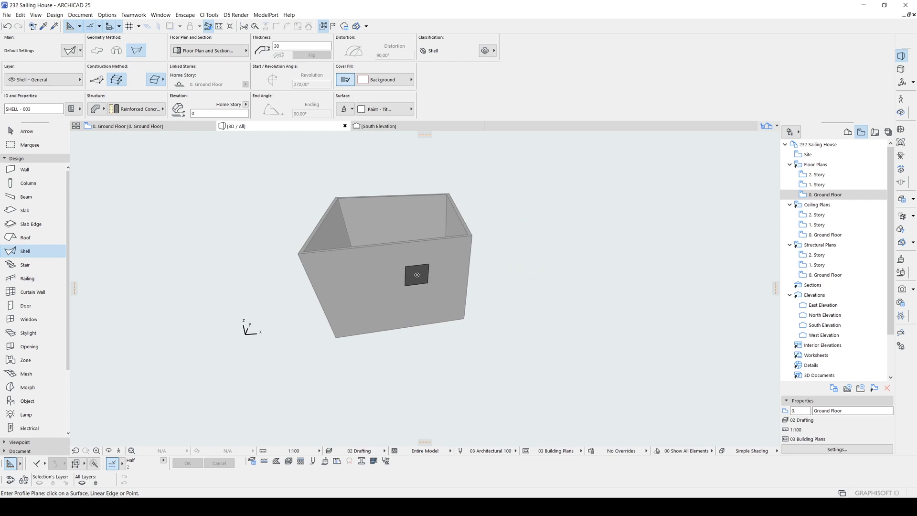
click(417, 275)
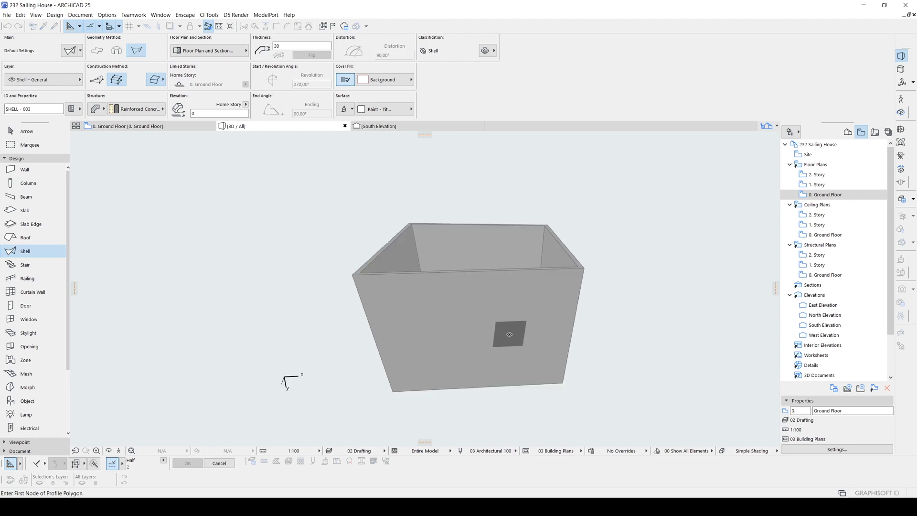
click(565, 382)
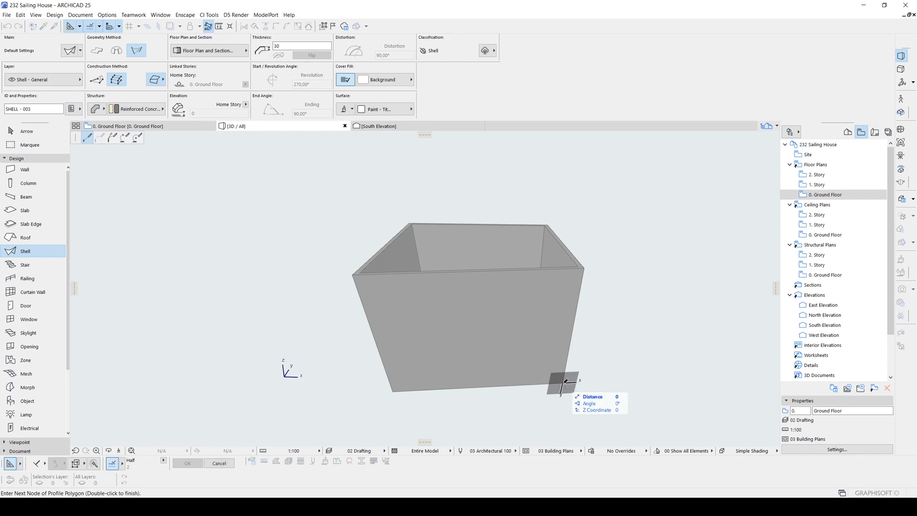
shift+middle_drag(564, 382, 535, 382)
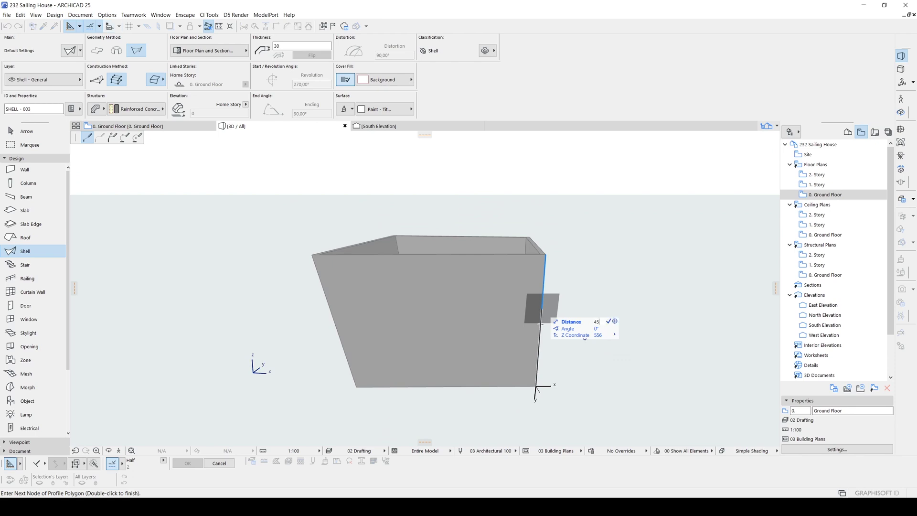
text(450)
key(Return)
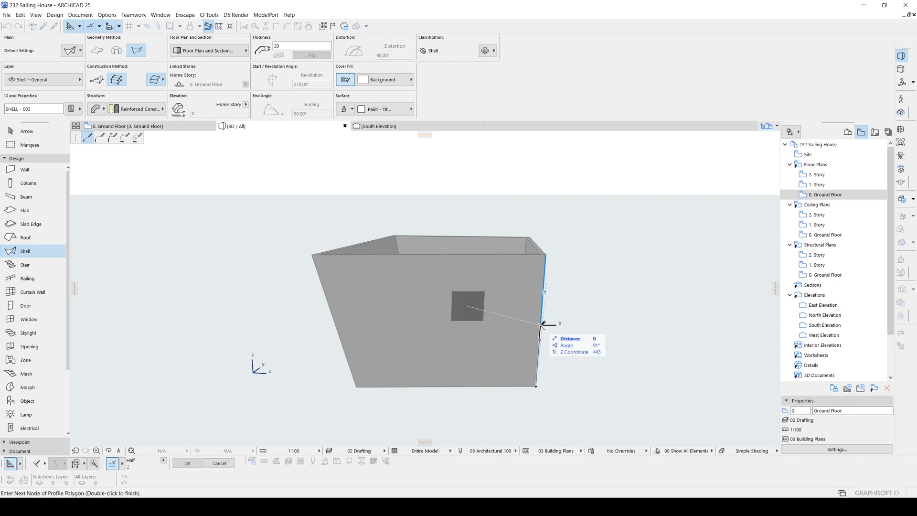
click(312, 253)
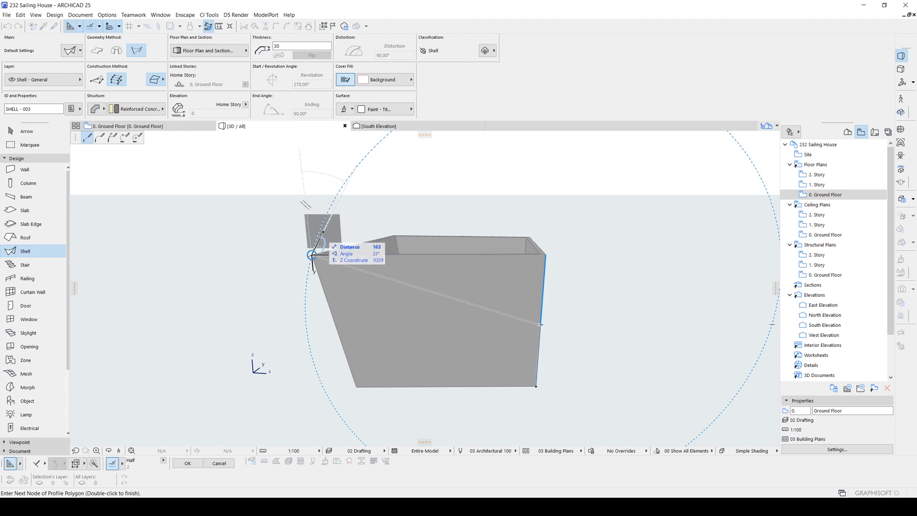
double_click(312, 254)
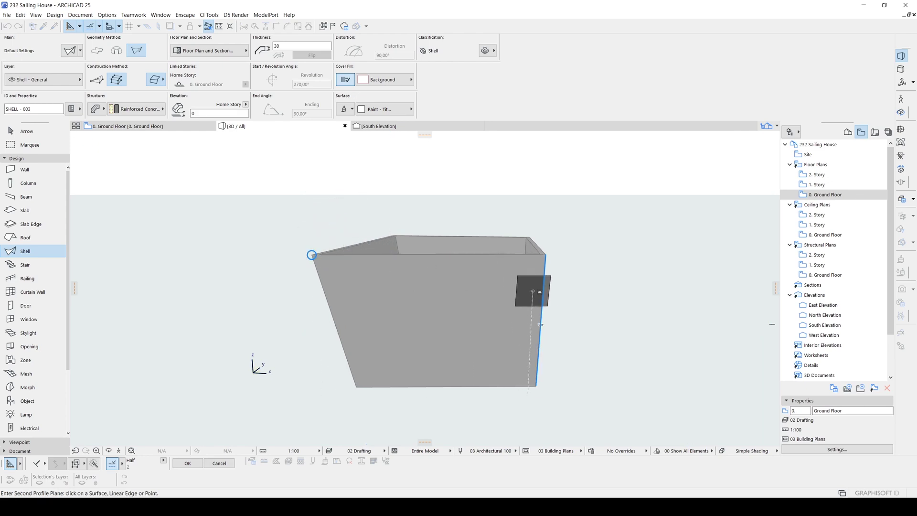
- Define the second profile plane through the opposite inner base corner, the outer base corner and the outer top corner
shift+middle_drag(532, 296, 469, 293)
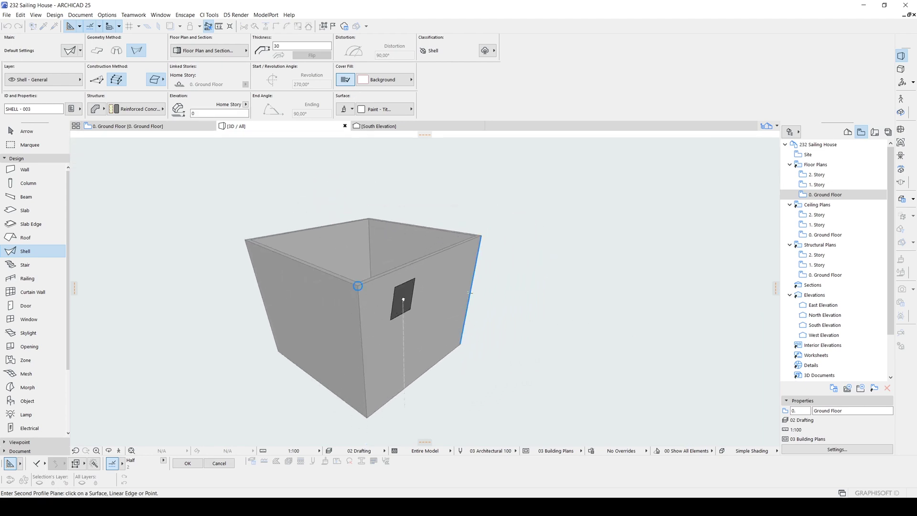
shift+middle_drag(403, 306, 321, 302)
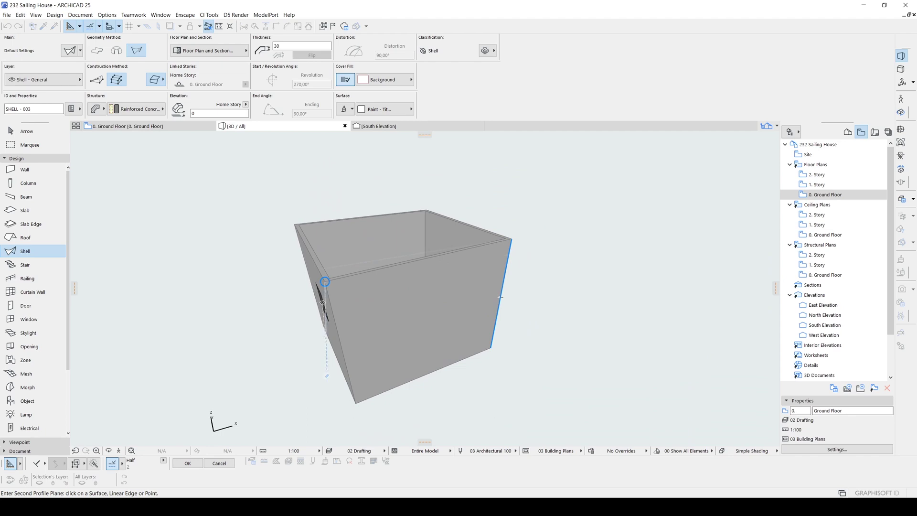
shift+middle_drag(429, 272, 537, 260)
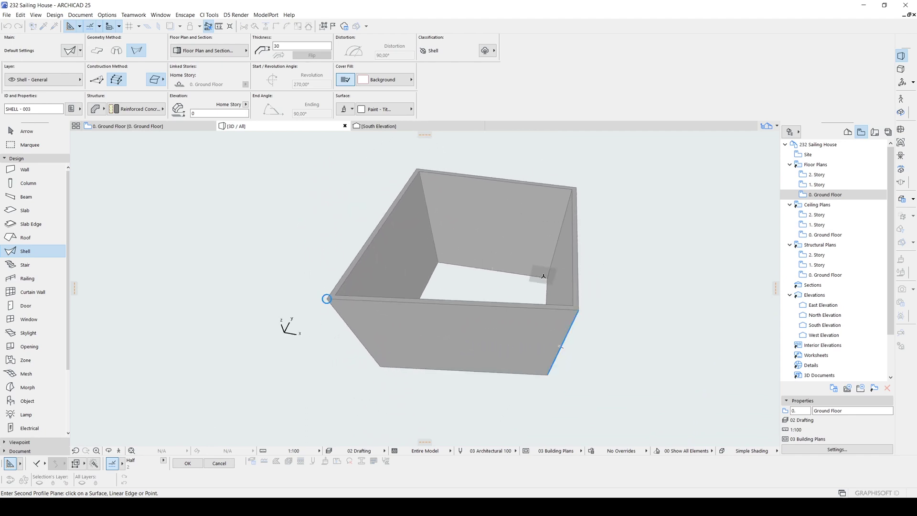
click(548, 276)
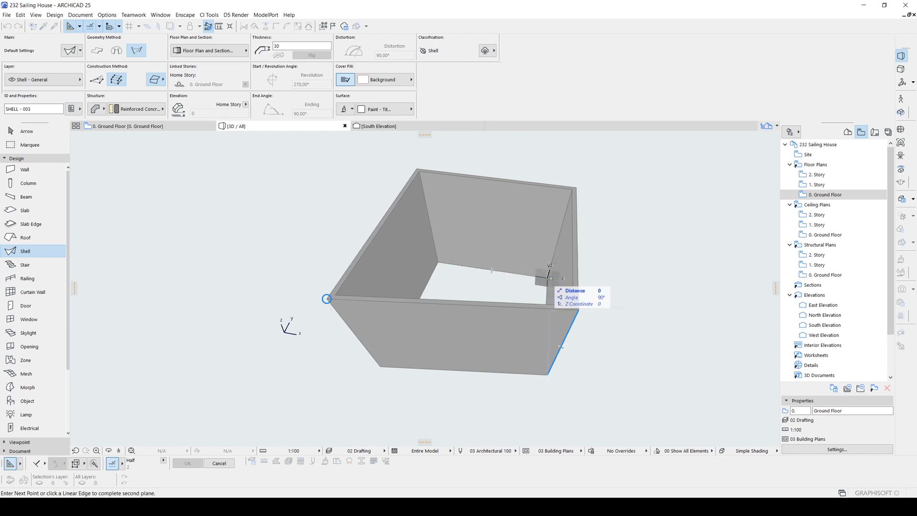
click(384, 367)
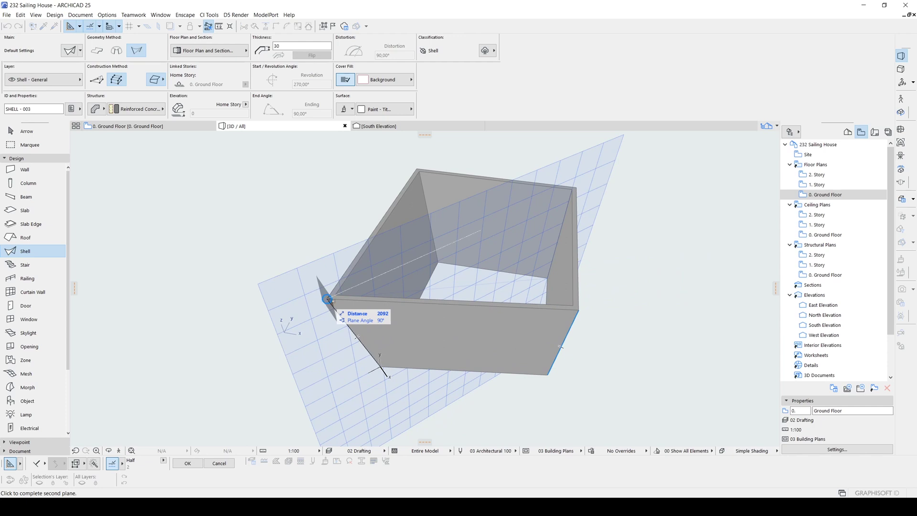
click(327, 299)
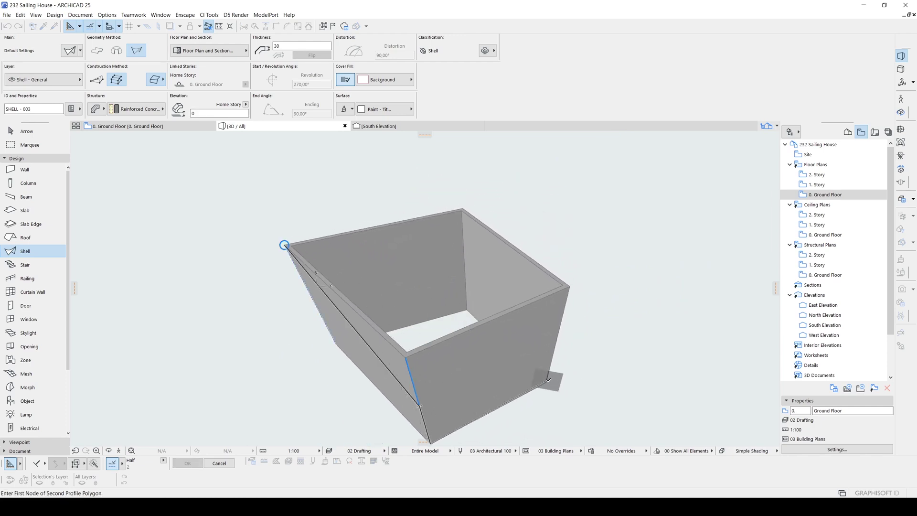
- Draw the second shell profile from the opposite base corner 450 upward and end it at the outer top corner
click(546, 382)
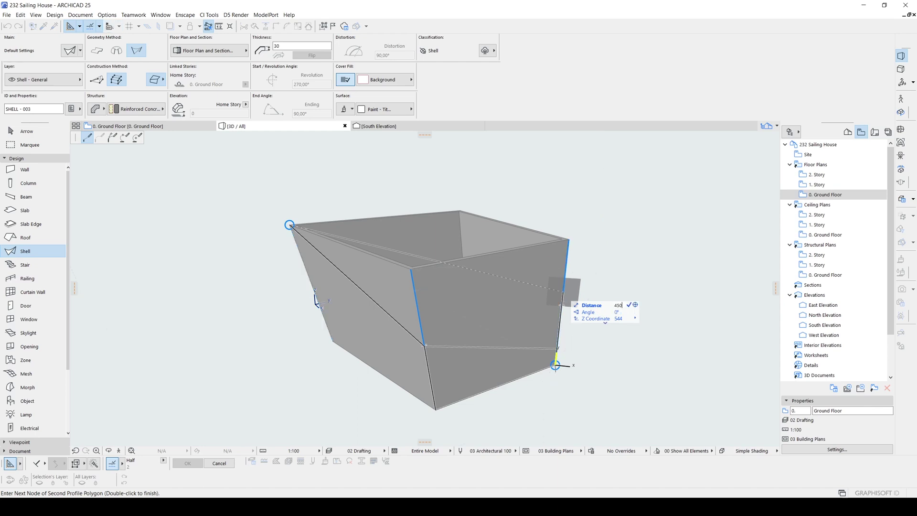
click(561, 305)
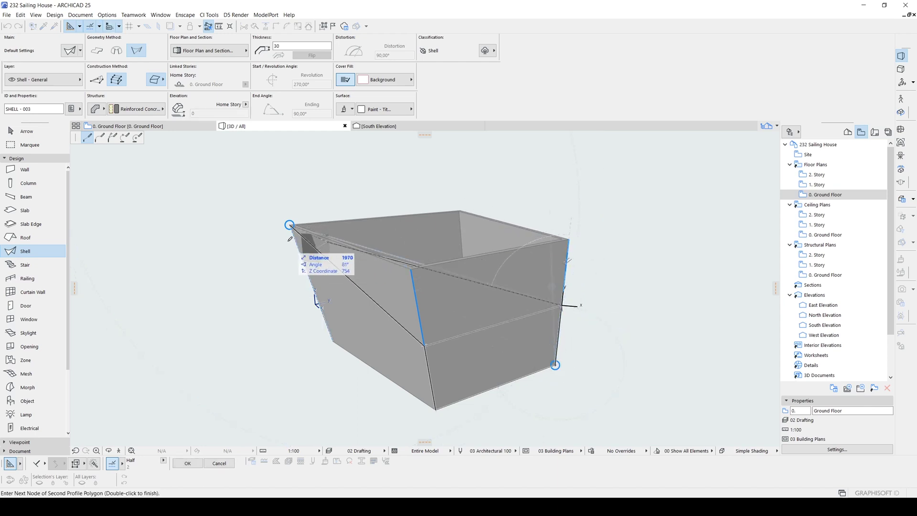
click(291, 224)
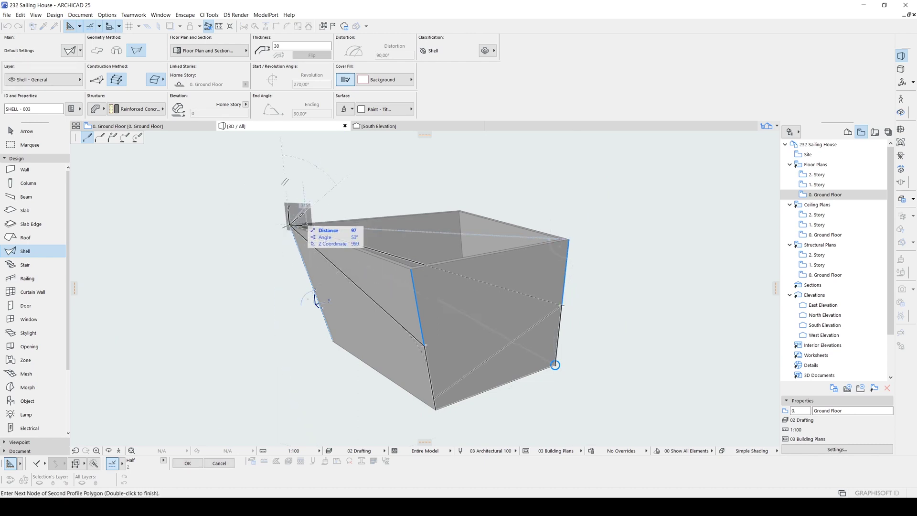
double_click(290, 223)
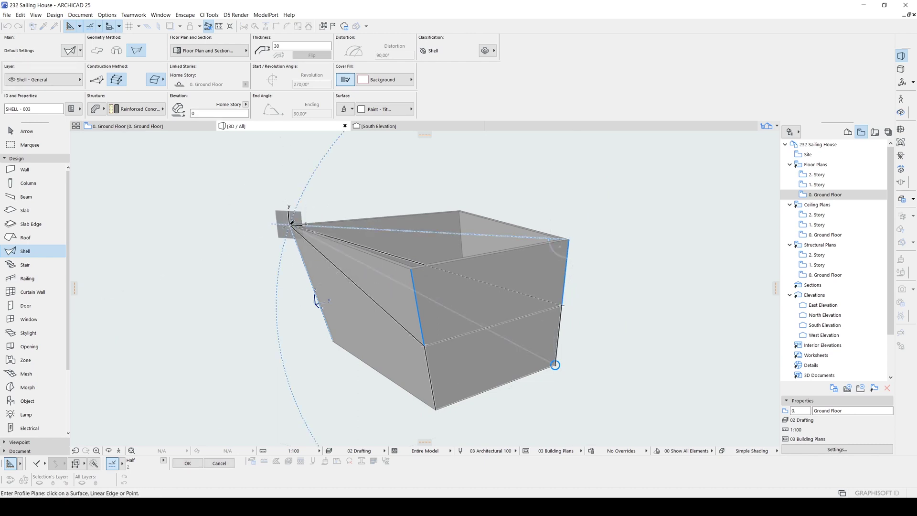
- Select the shell and curve the sloping edge of its first profile into a downward-sagging arc
shift+middle_drag(525, 306, 404, 243)
key(Escape)
click(481, 319)
click(405, 244)
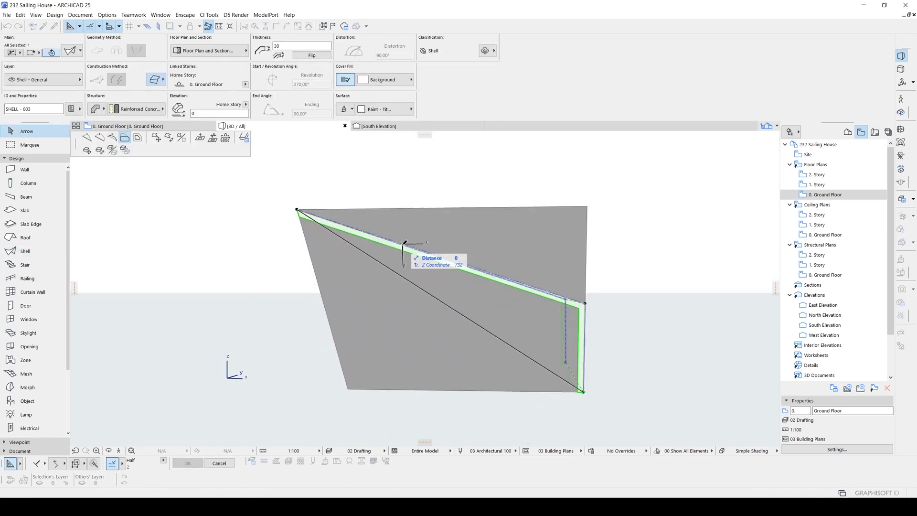
click(104, 139)
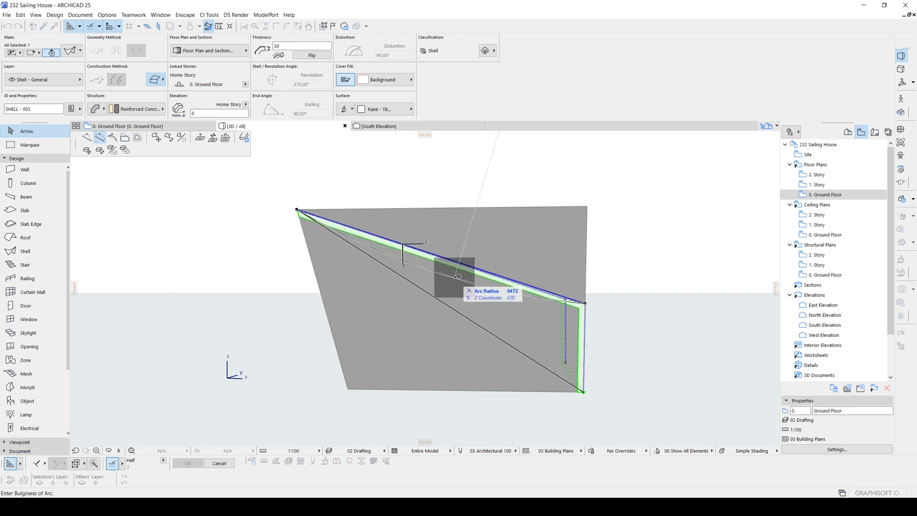
click(485, 299)
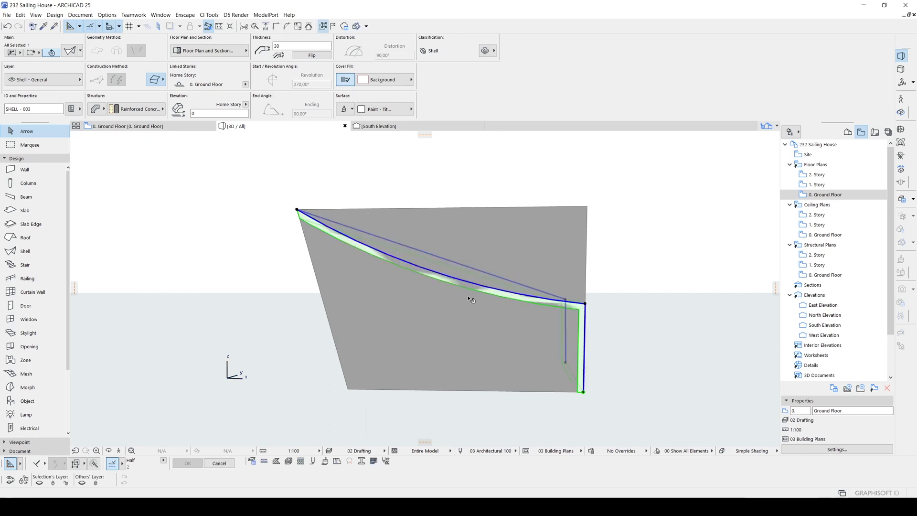
- Move the upper node of the shell's second profile outward by about 87
mouse_move(404, 313)
shift+middle_down()
mouse_move(420, 325)
mouse_move(401, 344)
mouse_move(683, 315)
mouse_move(519, 311)
mouse_move(527, 313)
shift+middle_up()
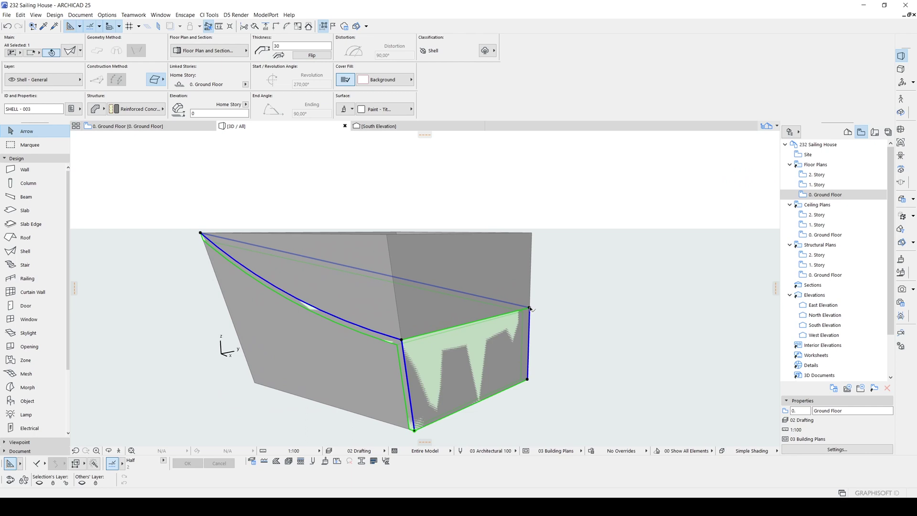
click(529, 307)
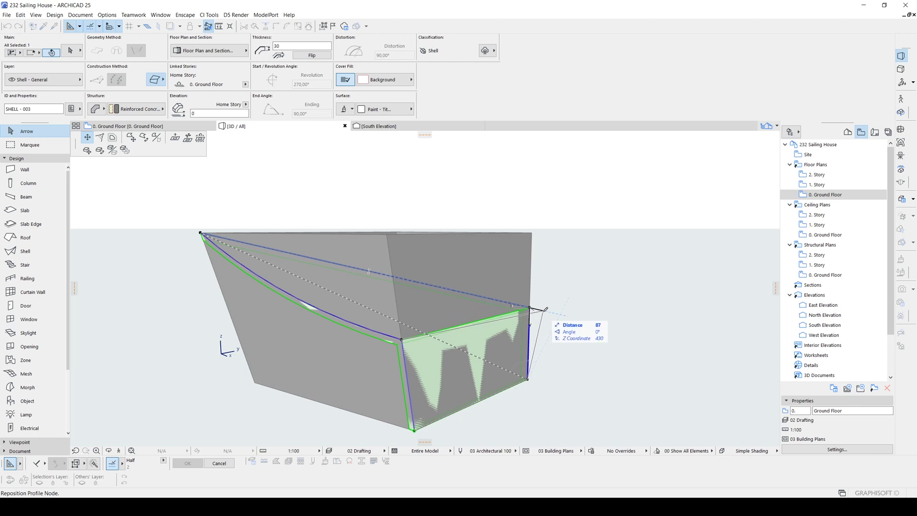
click(546, 309)
shift+middle_drag(546, 309, 522, 317)
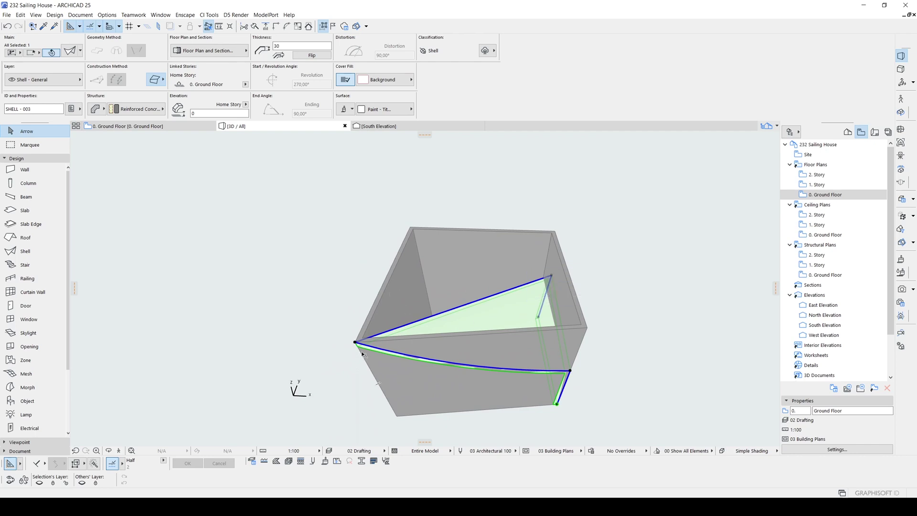
- Mirror a copy of the shell across the diagonal axis from the outer top corner to the second profile's upper node
key(ctrl+shift+m)
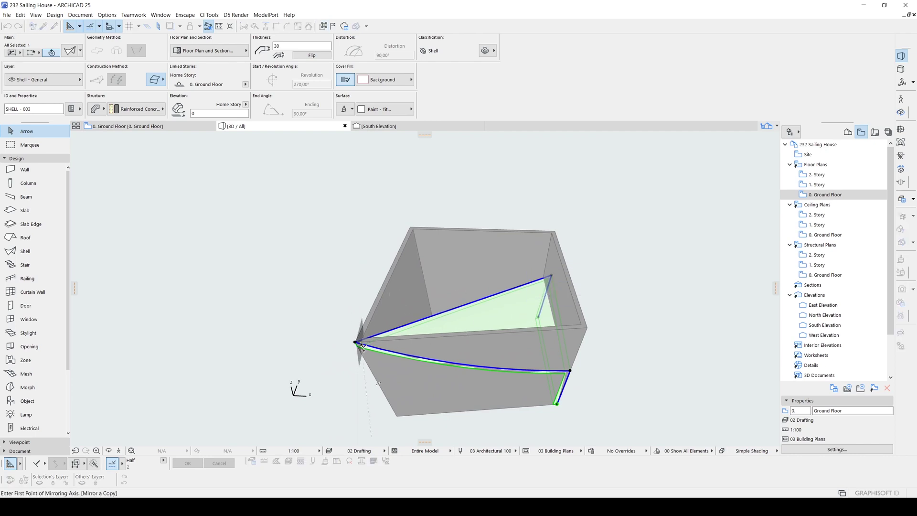
click(355, 342)
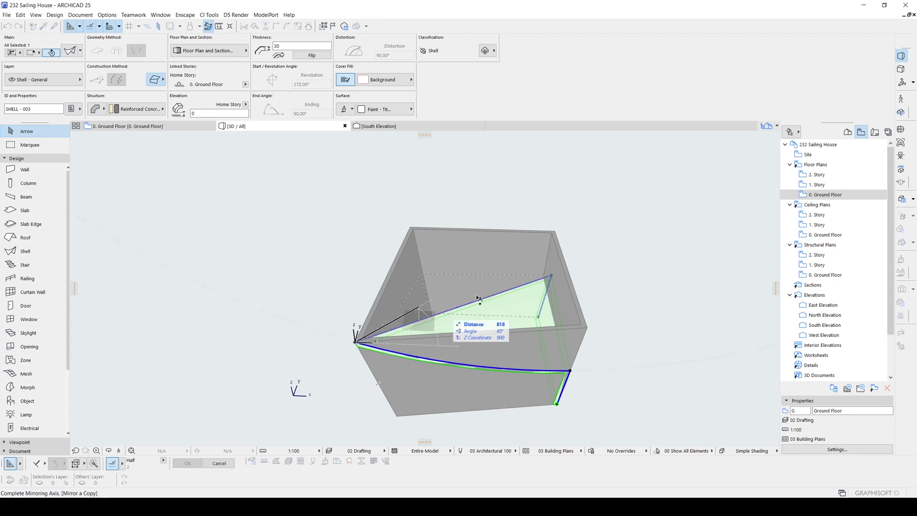
click(552, 277)
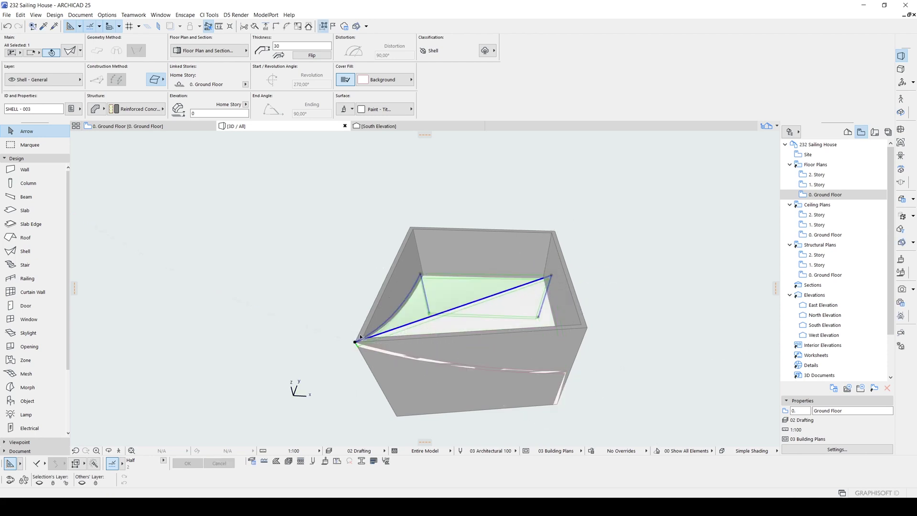
- Select the two slanted outer walls and change them to vertical walls
shift+middle_drag(361, 337, 316, 277)
click(313, 274)
click(394, 338)
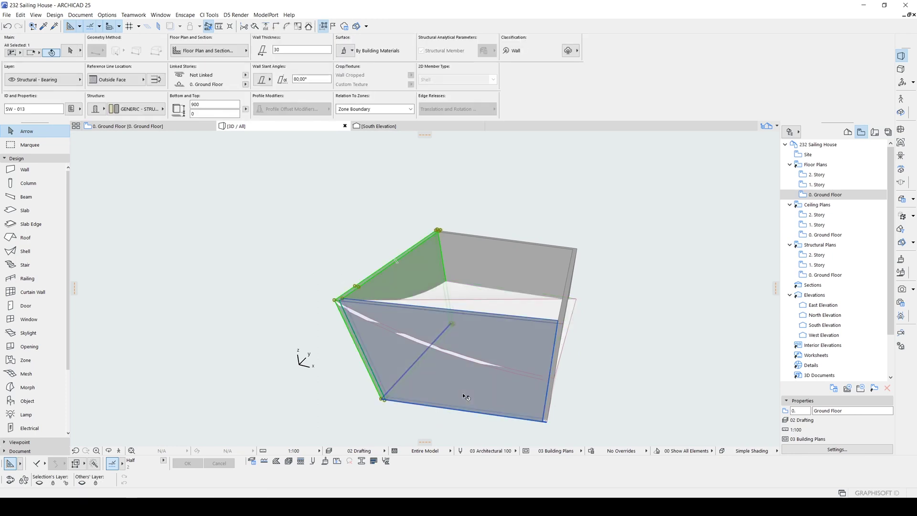
shift+click(462, 392)
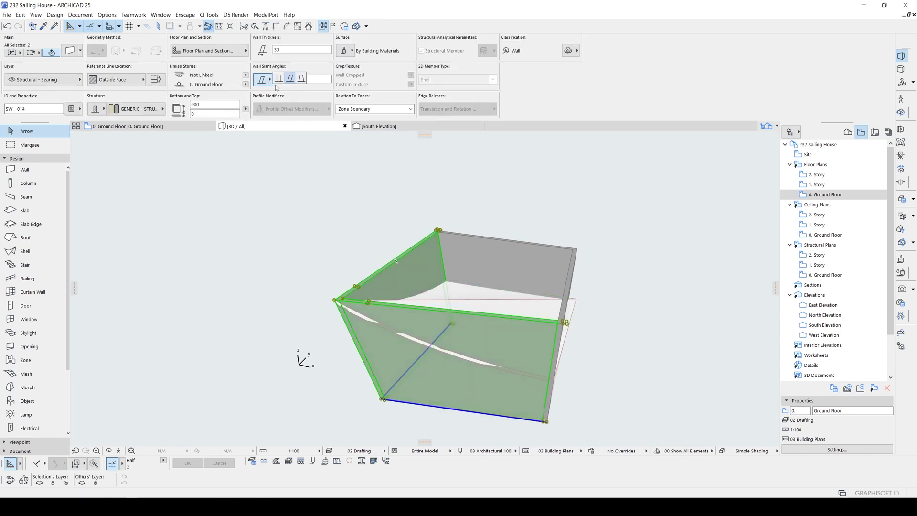
click(278, 79)
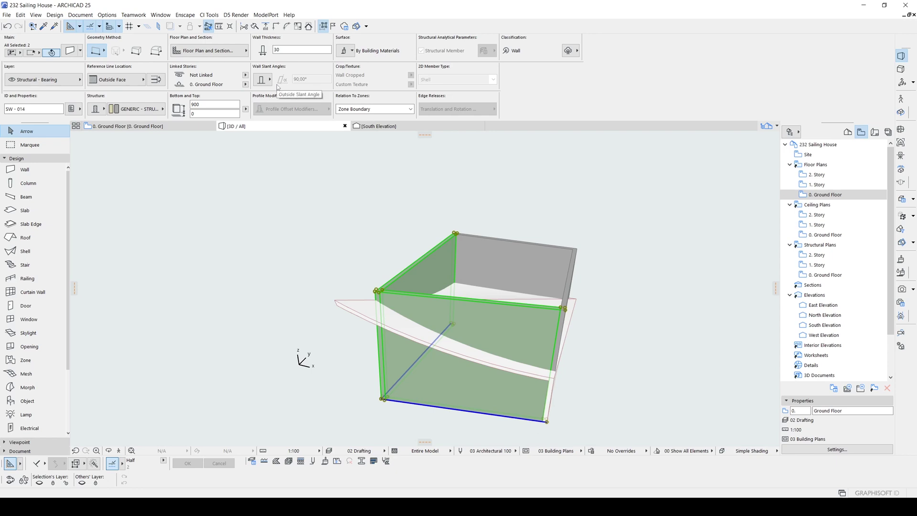
- Select all four walls of the box and offset them inward by 50 as one closed outline
shift+middle_drag(455, 305, 467, 324)
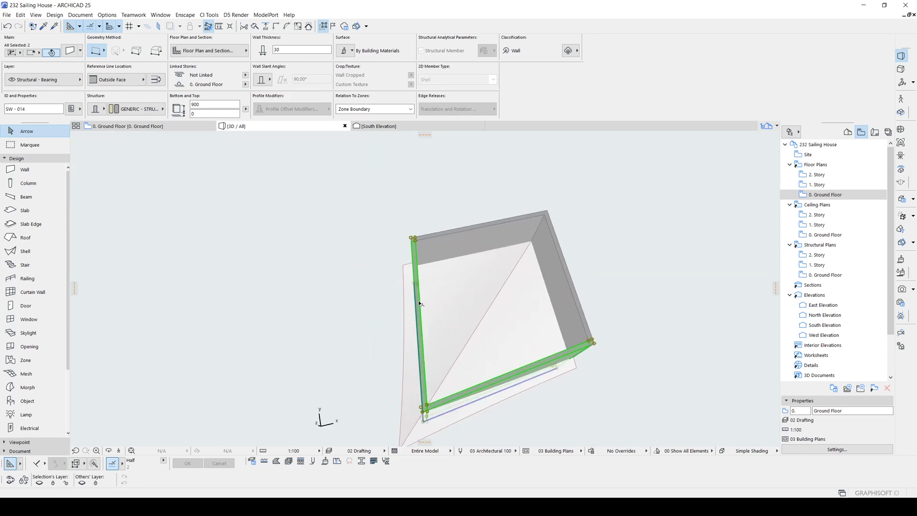
mouse_move(419, 303)
shift+middle_down()
mouse_move(363, 306)
mouse_move(421, 307)
shift+middle_up()
click(416, 313)
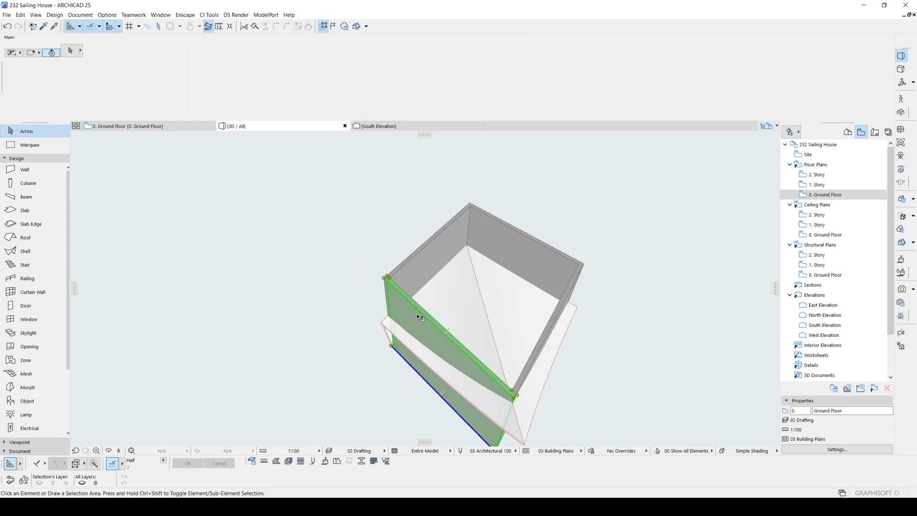
shift+middle_drag(475, 323, 593, 274)
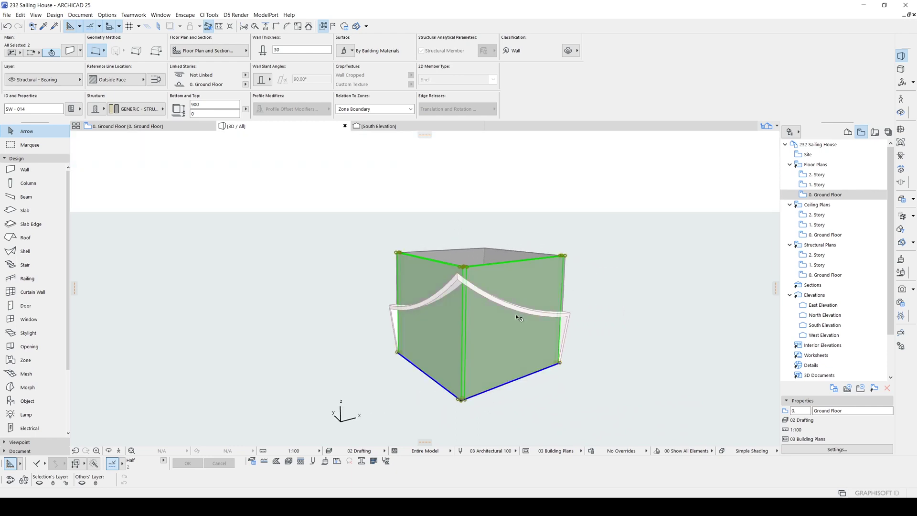
shift+middle_drag(518, 318, 477, 336)
key(ctrl+a)
shift+middle_drag(532, 335, 520, 237)
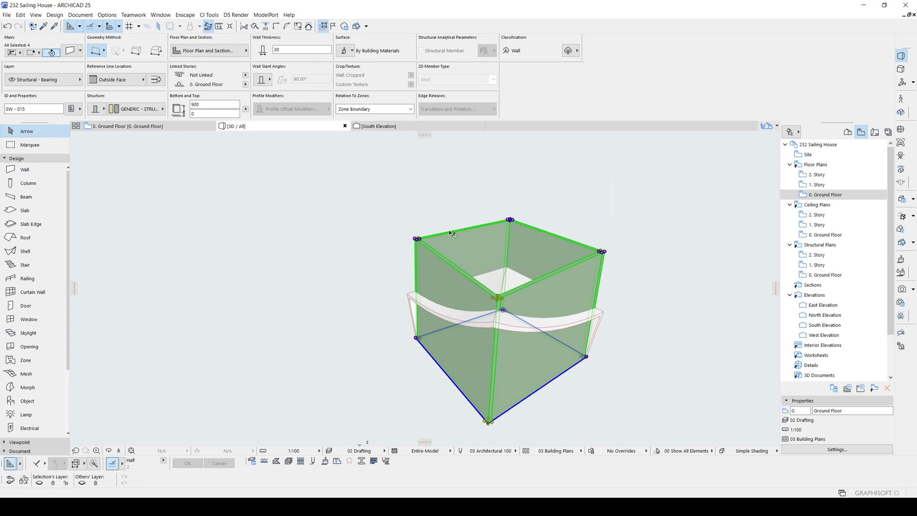
click(545, 389)
click(594, 329)
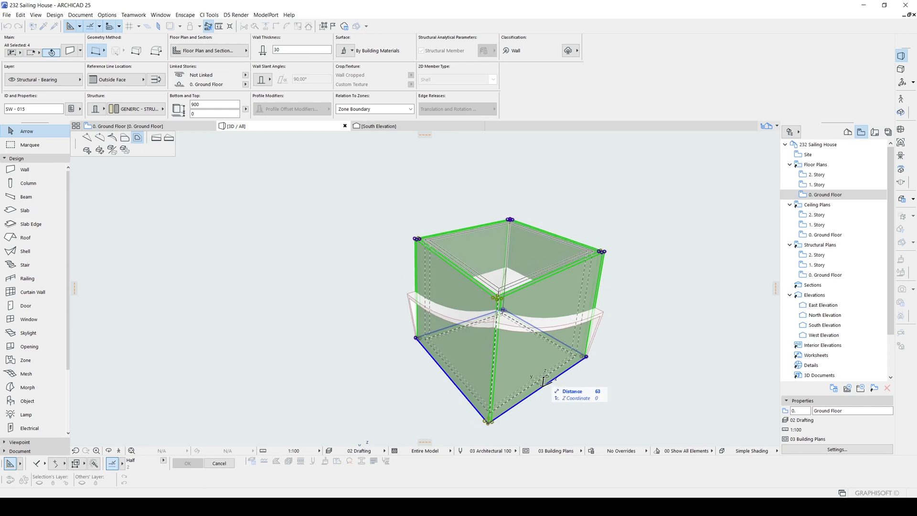
text(50)
key(Return)
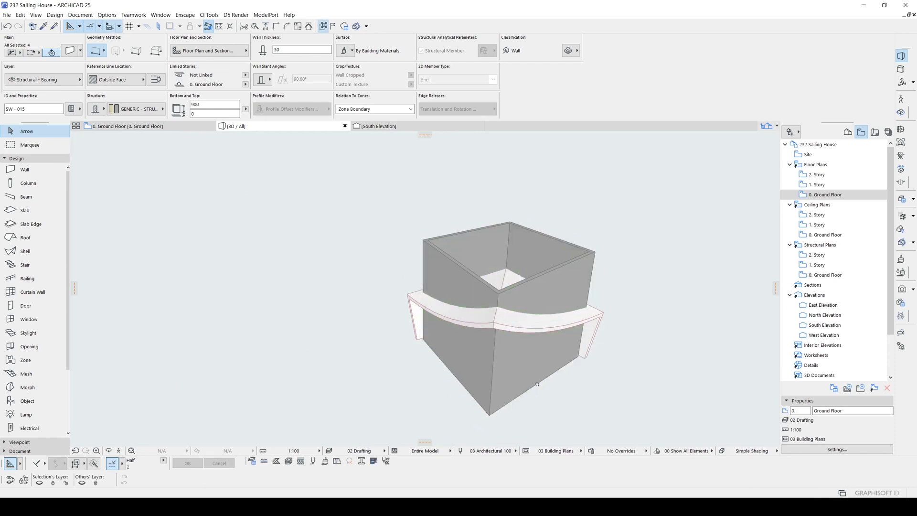
shift+middle_drag(545, 386, 661, 313)
click(661, 314)
- Start the Curtain Wall tool, open its default settings and clear the scheme's existing grid pattern
shift+middle_drag(541, 303, 458, 311)
shift+middle_drag(659, 327, 505, 318)
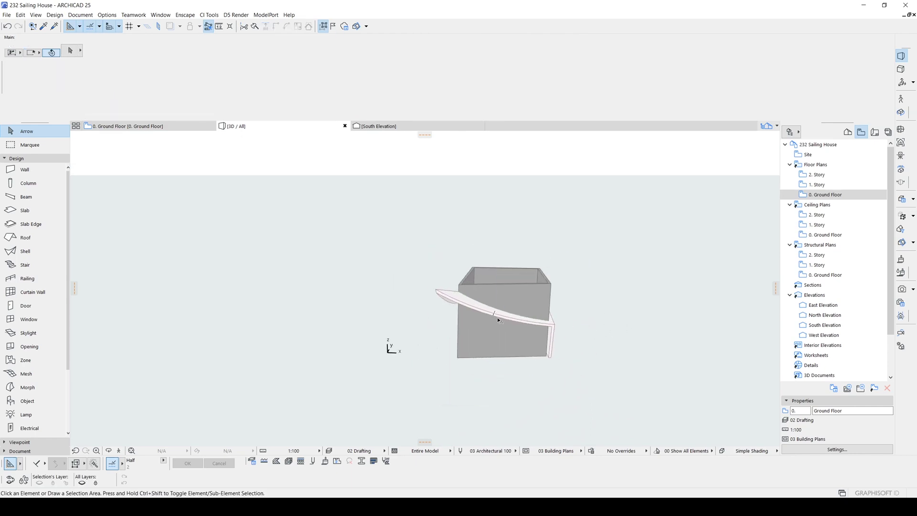
shift+middle_drag(478, 327, 287, 321)
click(53, 292)
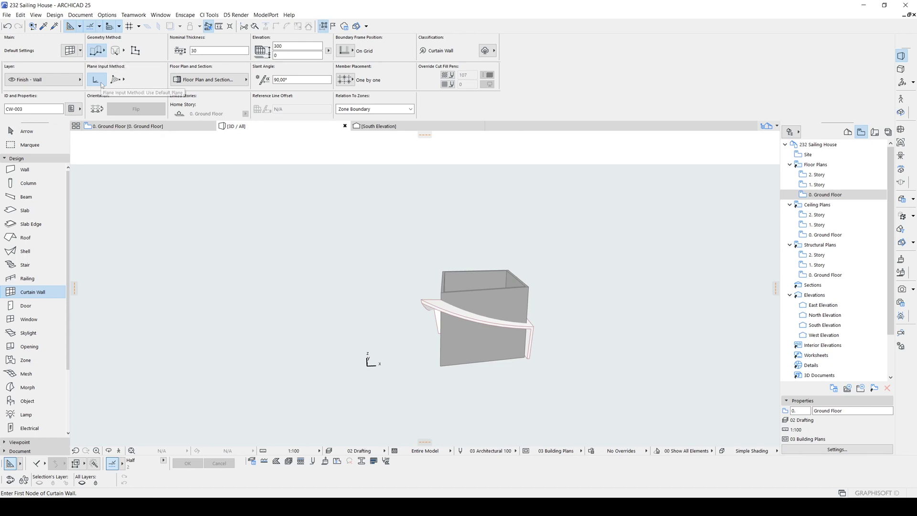
shift+middle_drag(373, 374, 507, 382)
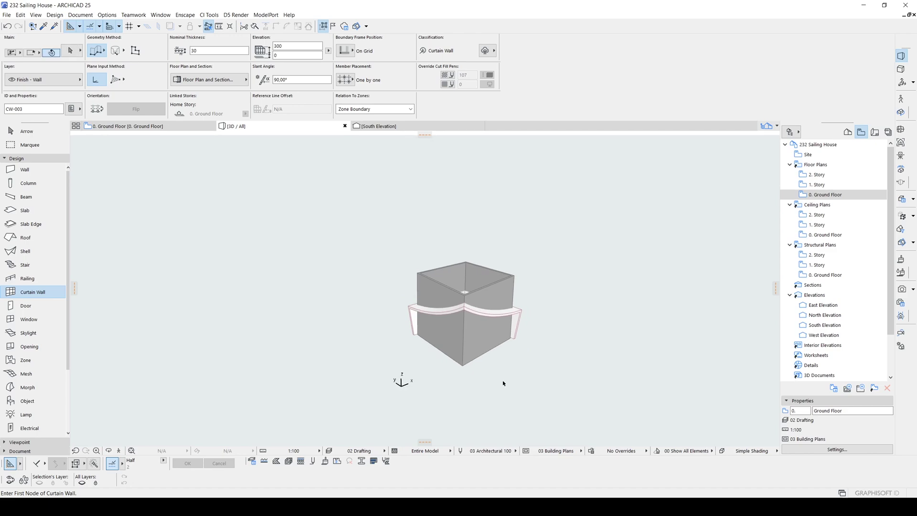
key(ctrl+t)
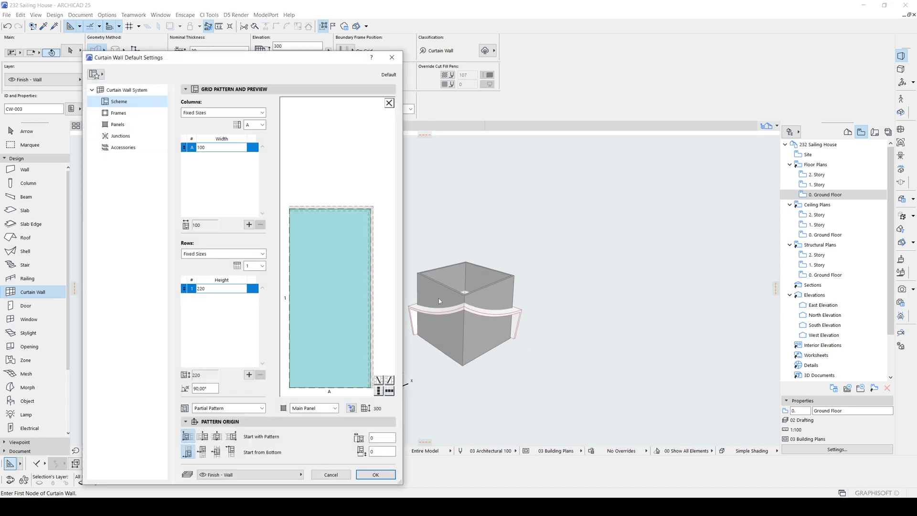
click(120, 90)
click(120, 100)
click(389, 103)
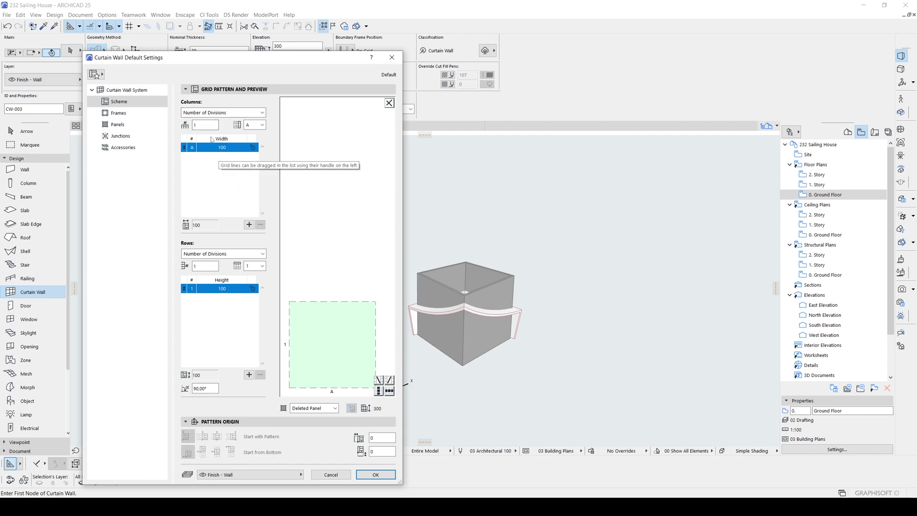
- Set the scheme's columns to Fixed Sizes with a width of 220 and its rows to Fixed Sizes with a height of 220
click(205, 112)
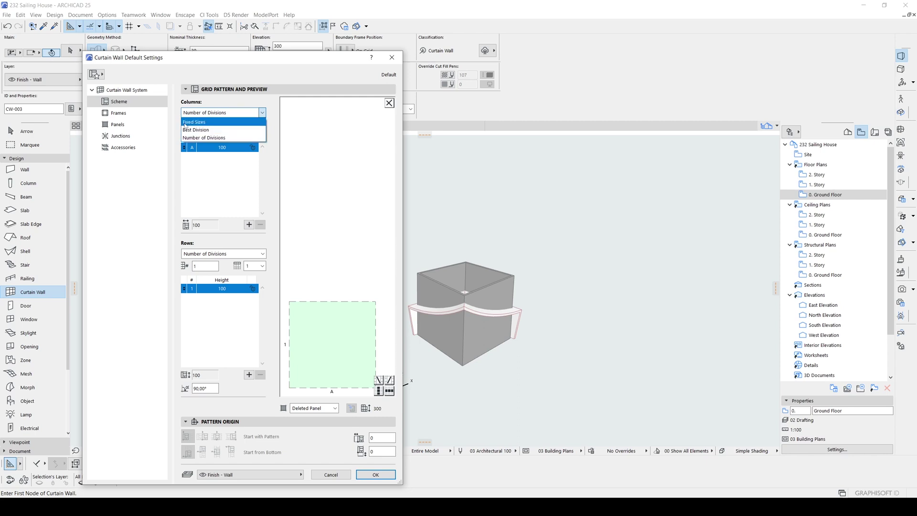
click(194, 122)
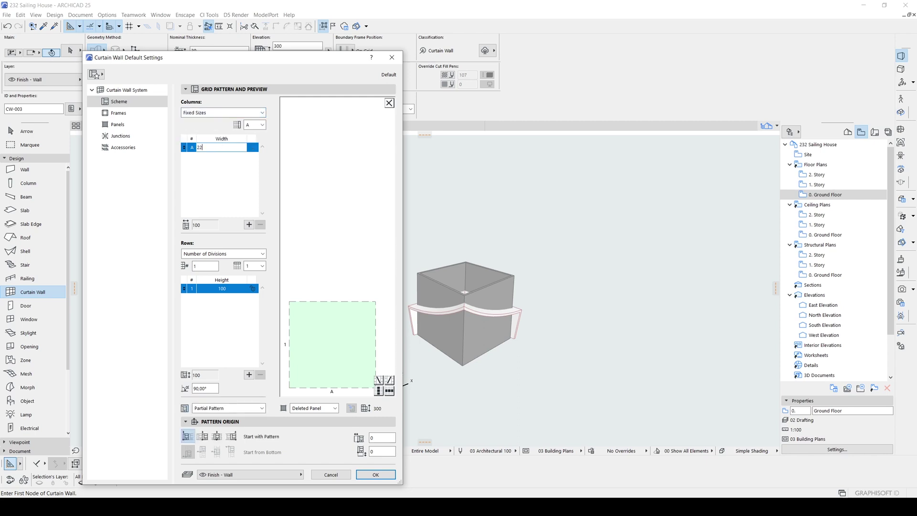
click(219, 186)
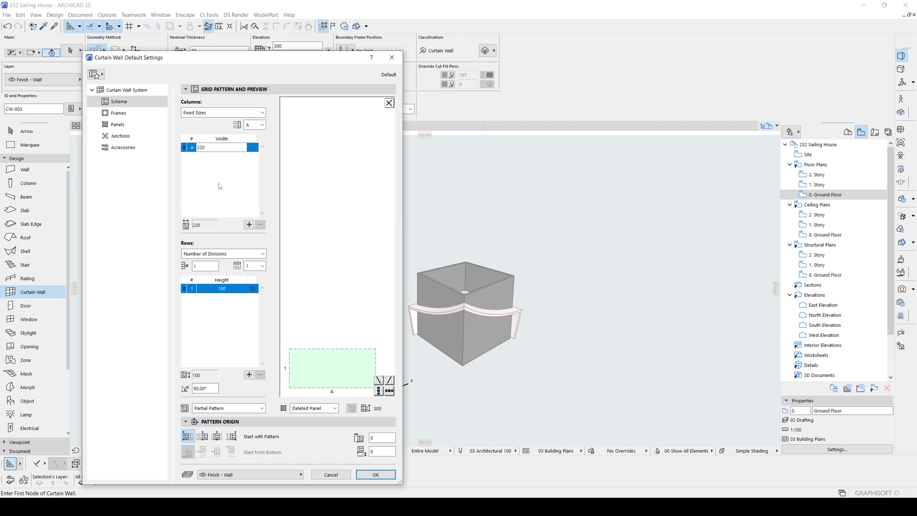
click(209, 256)
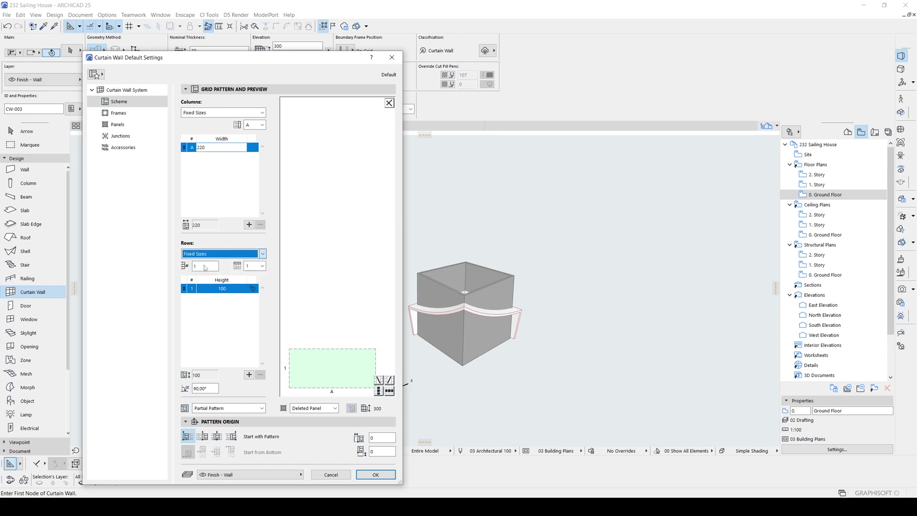
click(217, 286)
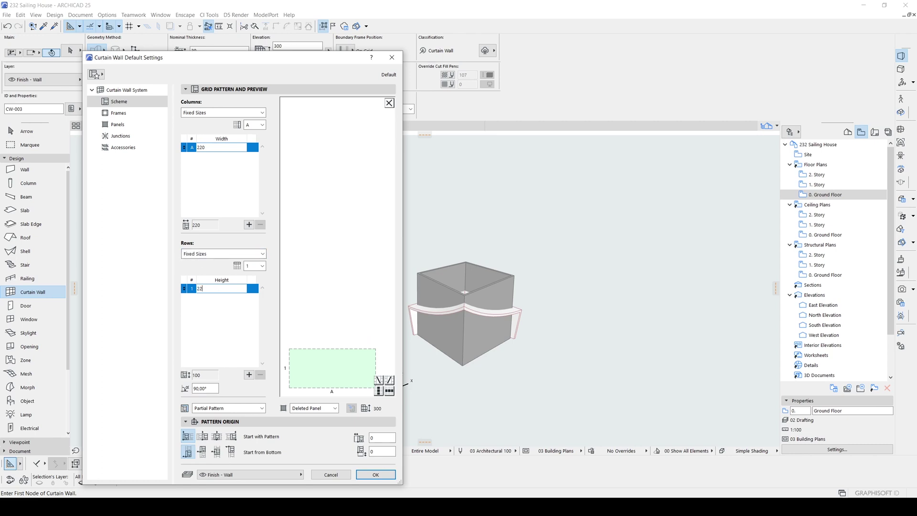
click(208, 320)
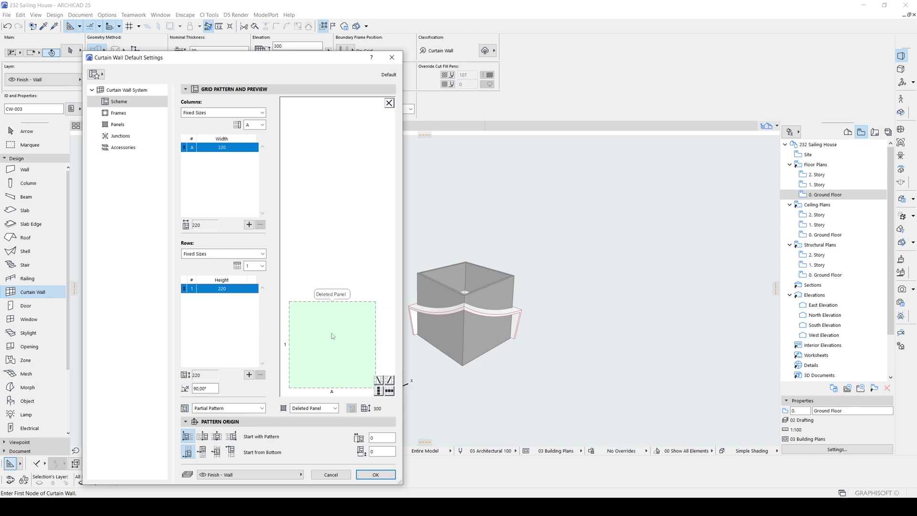
- Assign Main Panel to the pattern cell and Transom Frame to its horizontal and vertical grid lines
click(313, 408)
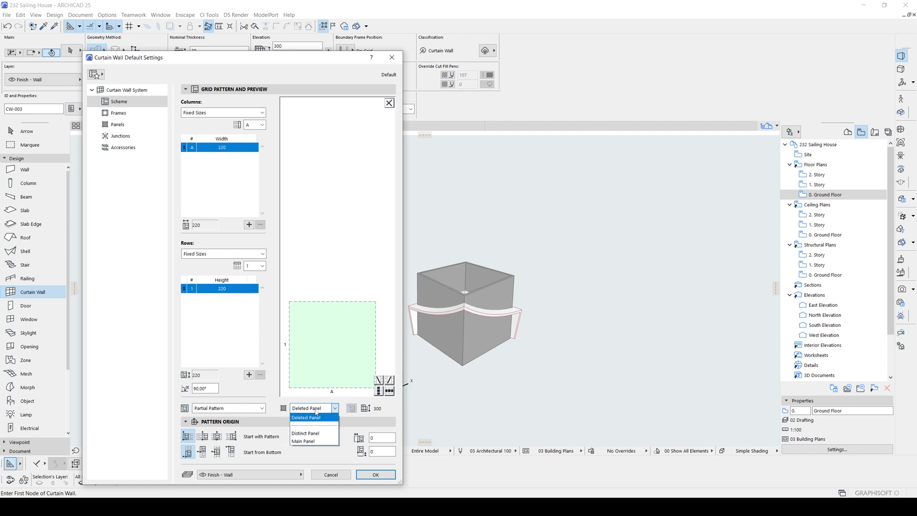
click(313, 420)
click(331, 307)
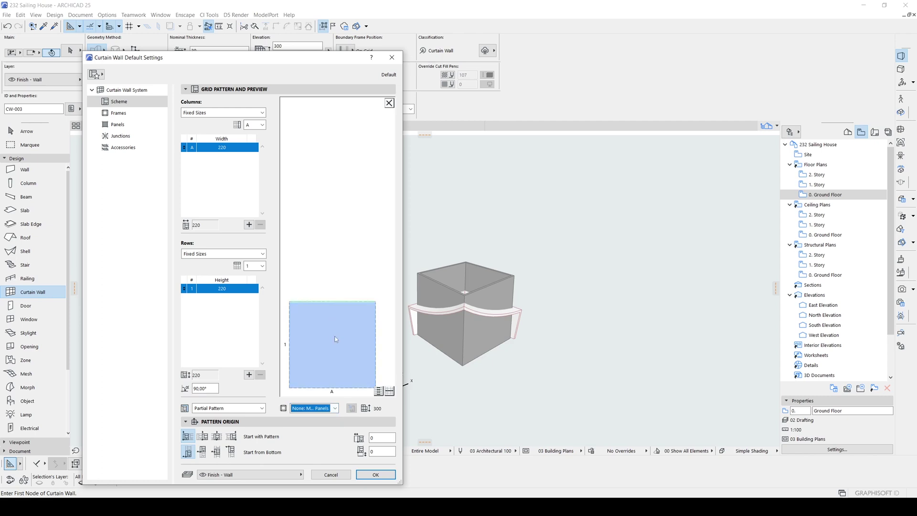
click(320, 408)
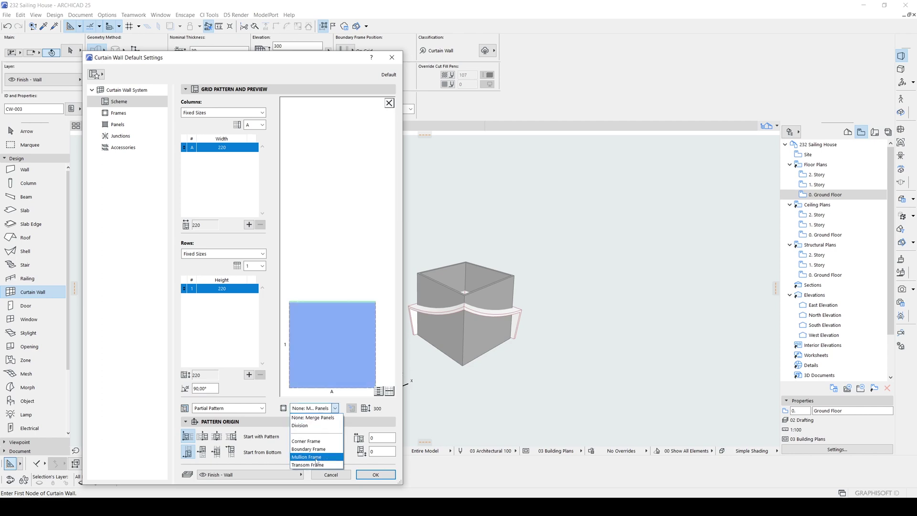
click(315, 417)
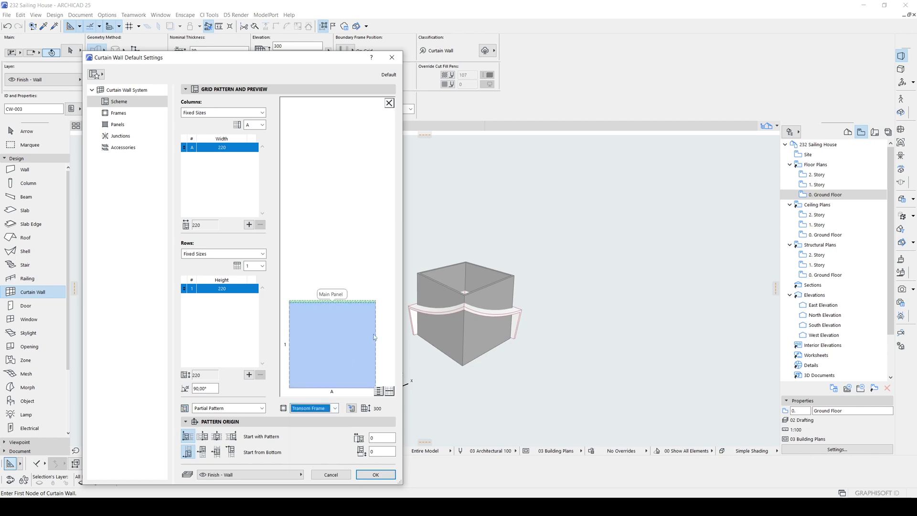
click(314, 407)
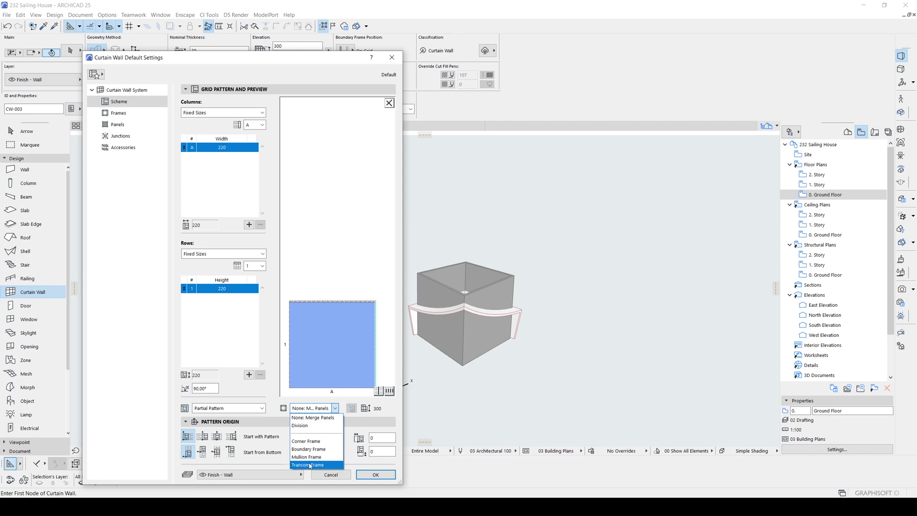
click(309, 466)
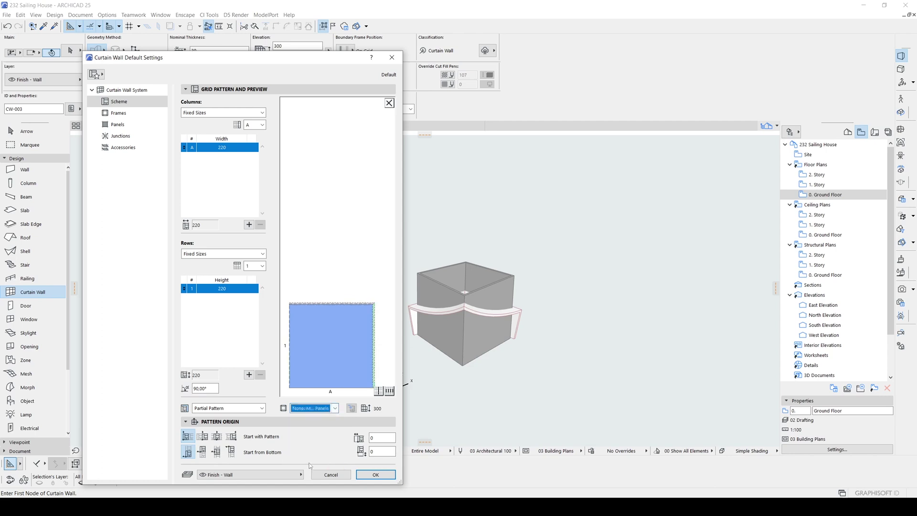
- Examine the type and geometry settings of the mullion, transom and boundary frames
click(128, 114)
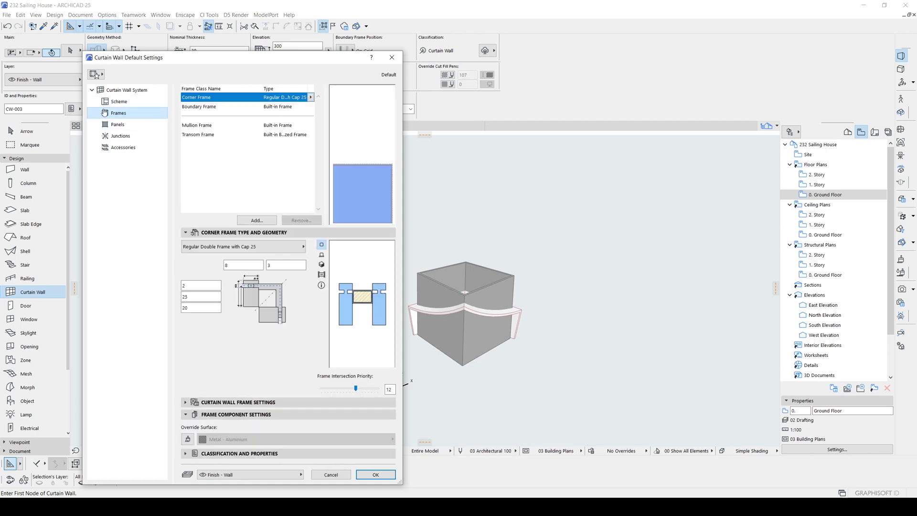
click(198, 125)
click(199, 135)
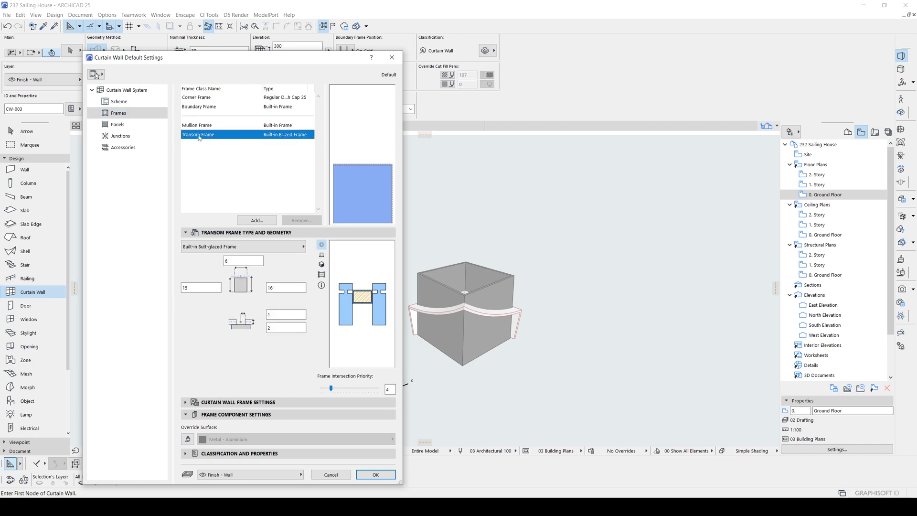
click(195, 288)
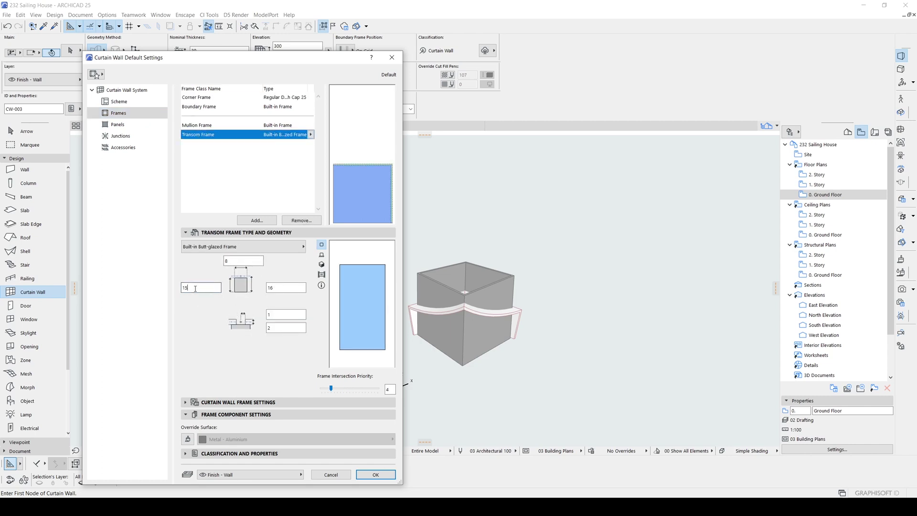
click(197, 107)
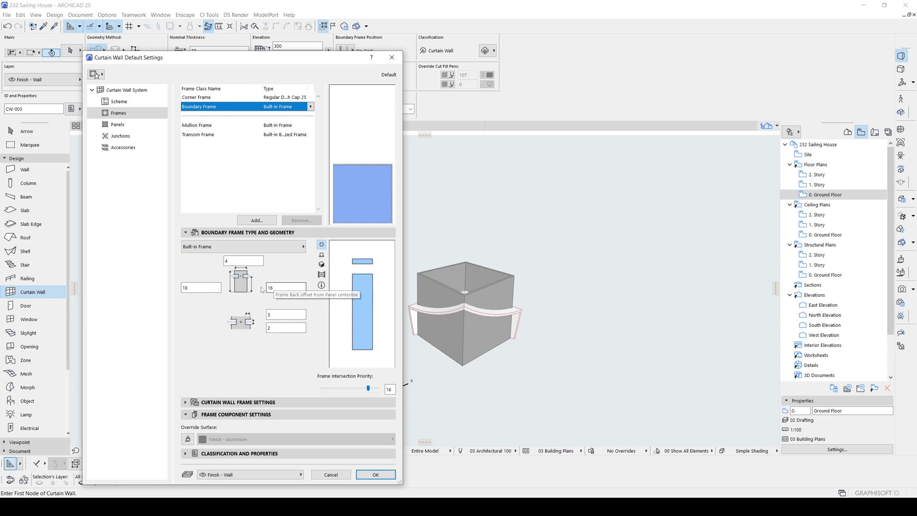
click(194, 134)
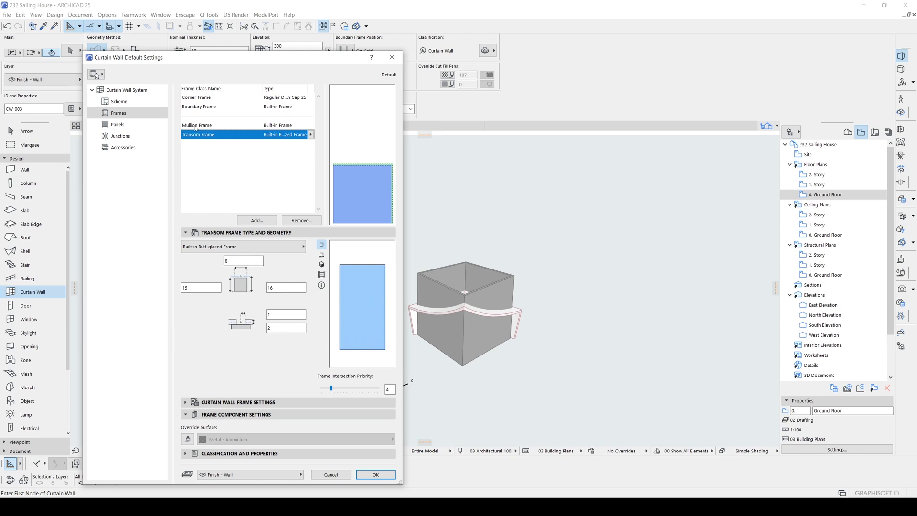
- Change the corner frame type to Block Butt-Glazed Frame 25 and enter 1 for its second width dimension
click(199, 98)
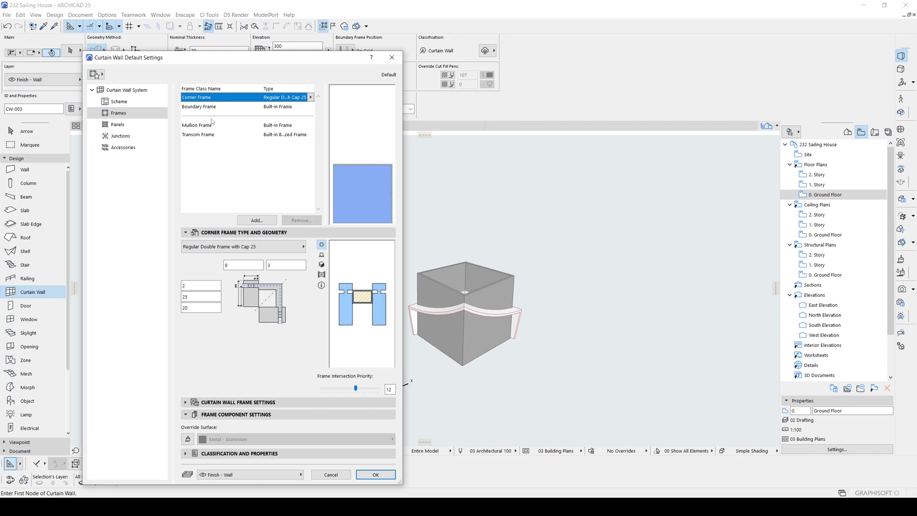
click(311, 97)
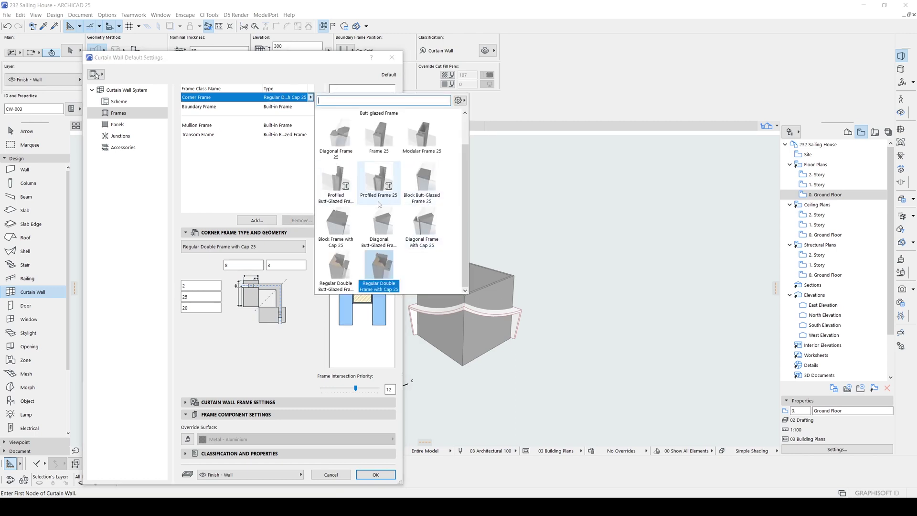
click(422, 183)
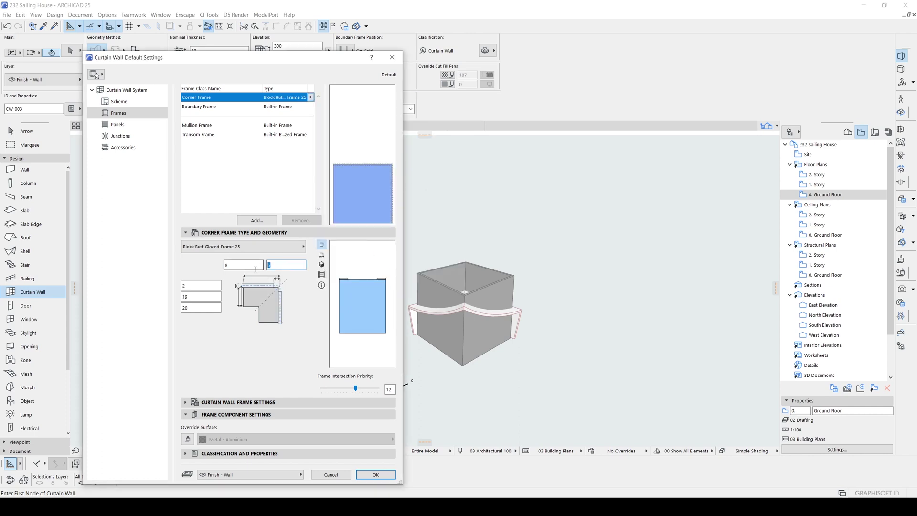
text(1)
- Check the main panel's Glass - Blue override surfaces and accept the curtain wall default settings
click(123, 126)
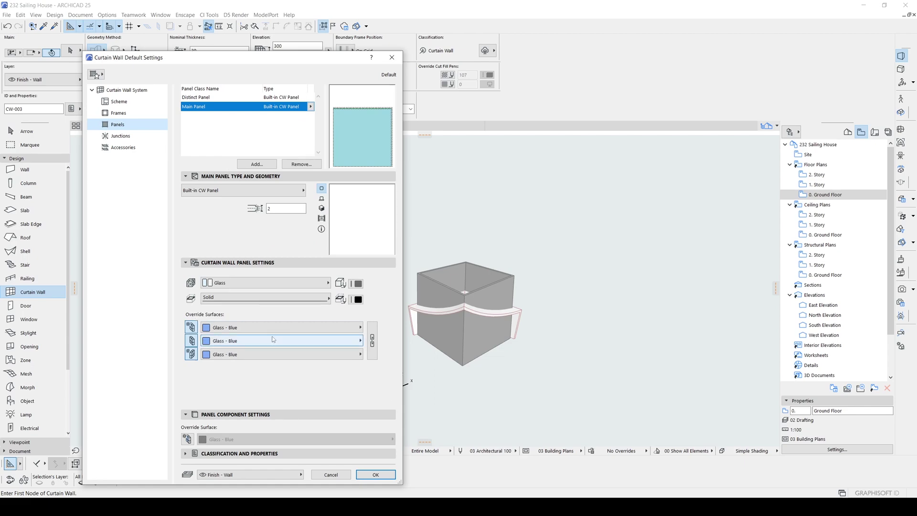
click(223, 334)
click(223, 333)
click(223, 341)
click(222, 340)
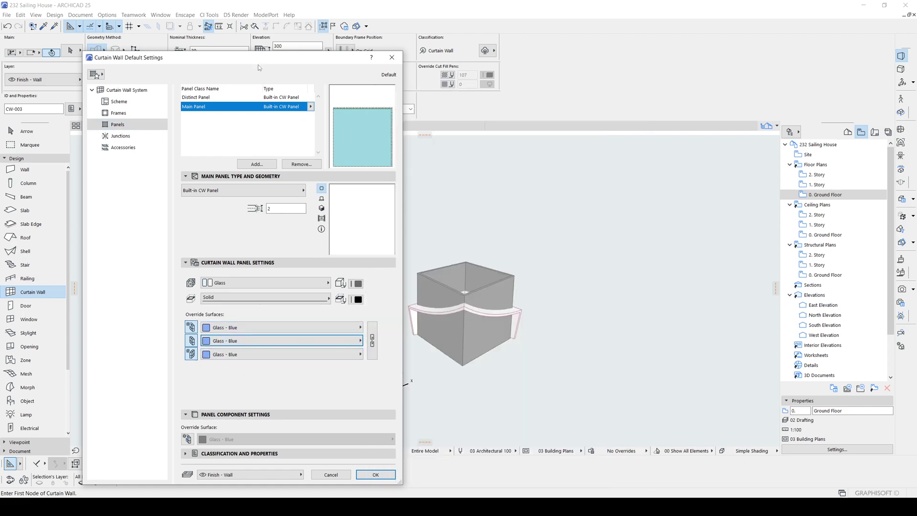
drag(259, 68, 238, 34)
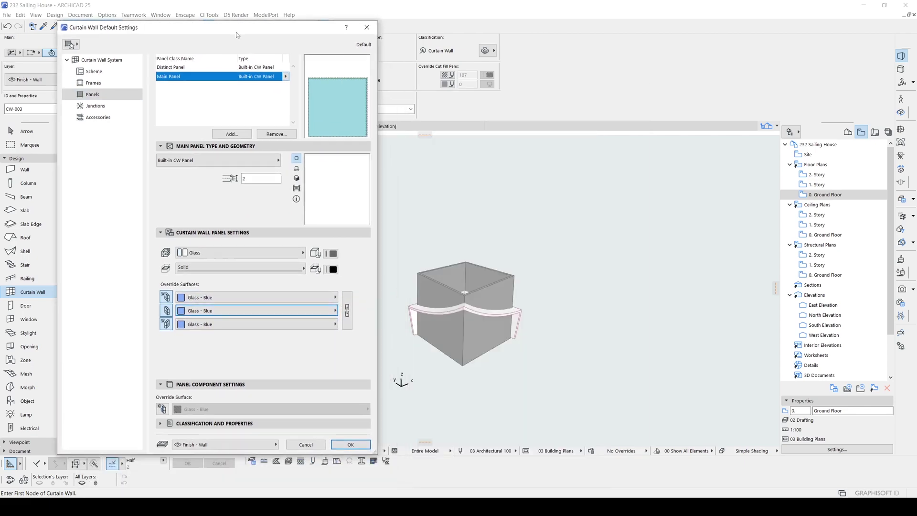
click(349, 444)
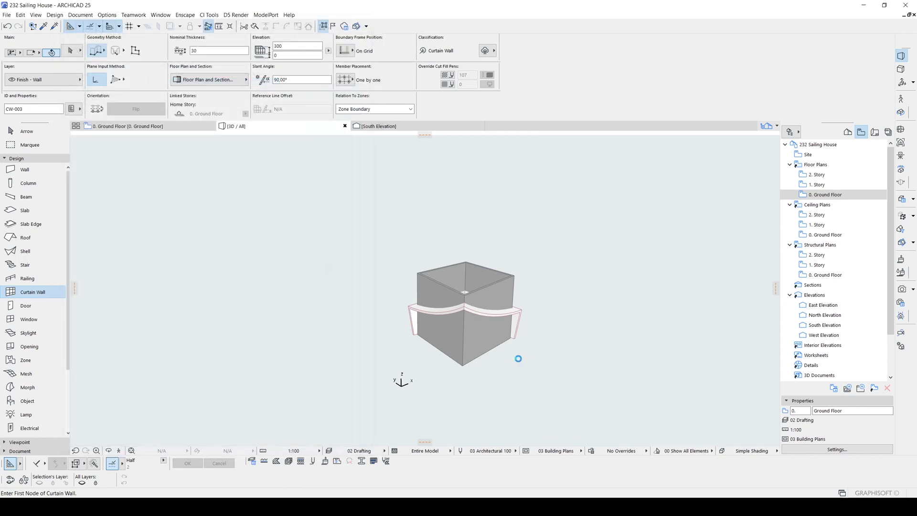
- Draw a curtain wall along the base of the wall box's two front faces, running through the outer corner
scroll(489, 343, up, 4)
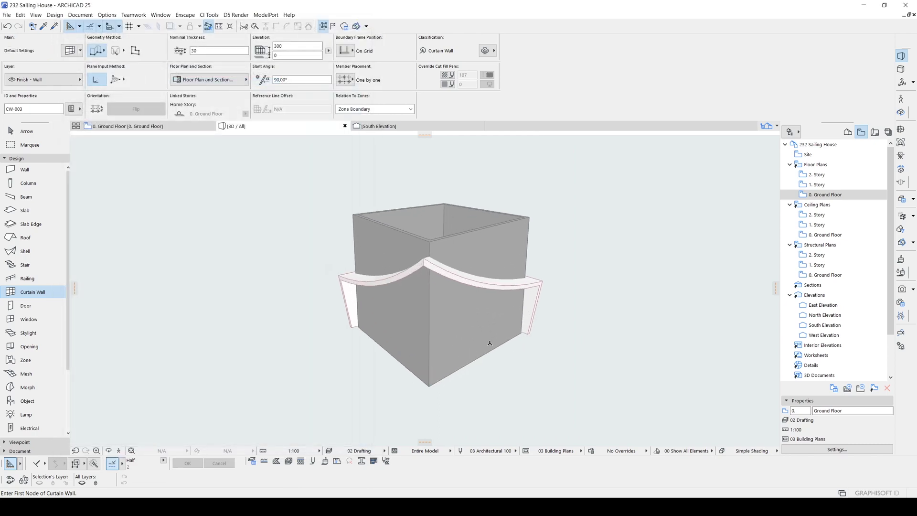
shift+middle_drag(497, 336, 493, 359)
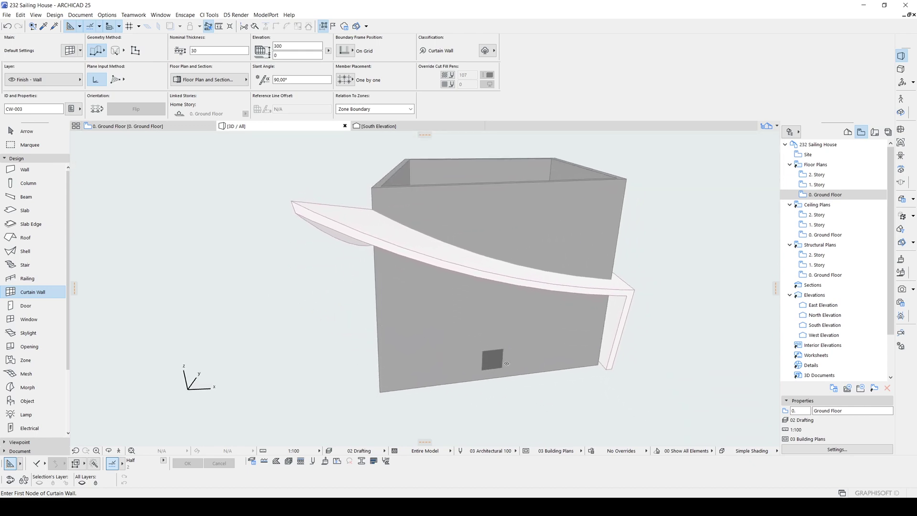
click(596, 362)
shift+middle_drag(389, 365, 420, 444)
click(404, 399)
click(310, 307)
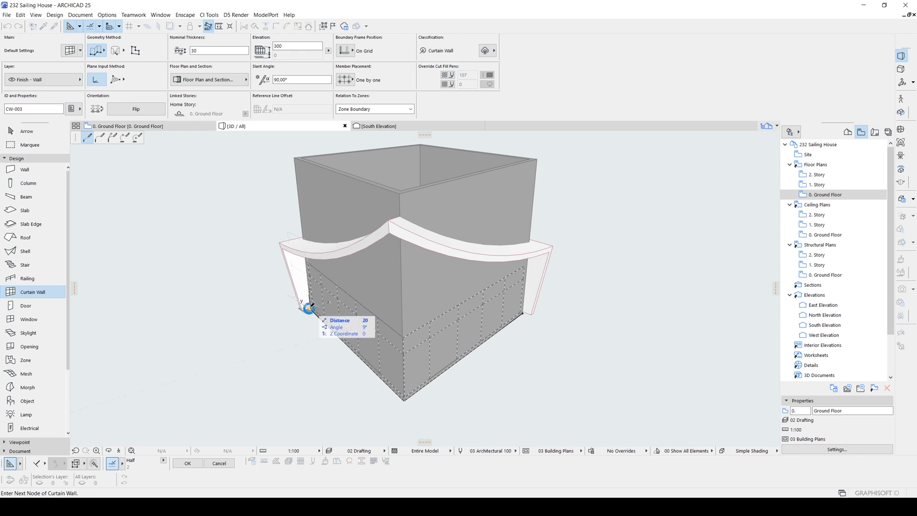
click(310, 308)
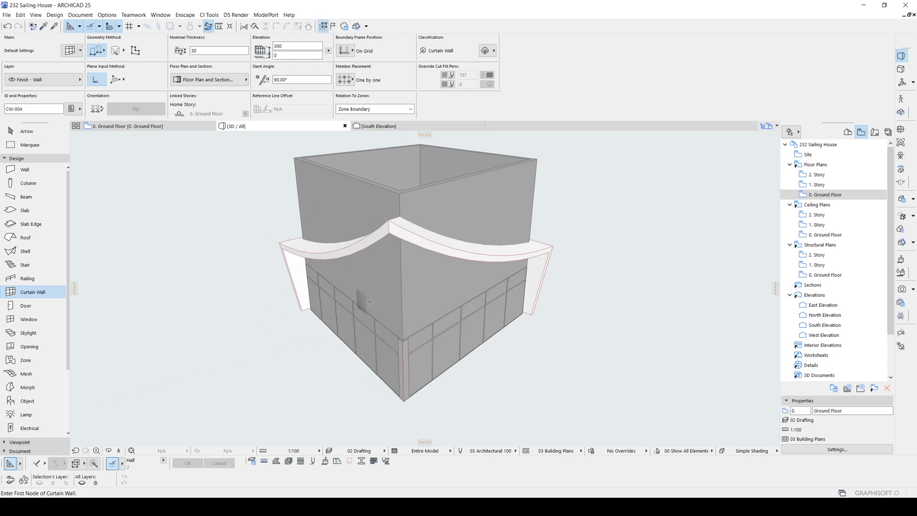
- Flip the new curtain wall to the outer side of the box and check its corner on the Ground Floor plan
shift+middle_drag(428, 372, 511, 310)
key(Escape)
click(524, 294)
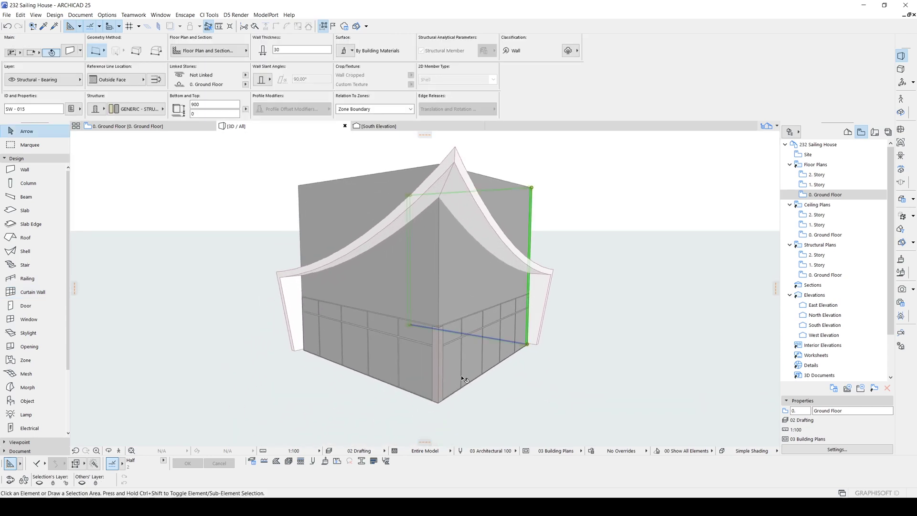
key(Escape)
scroll(461, 375, up, 5)
scroll(417, 300, up, 2)
click(408, 280)
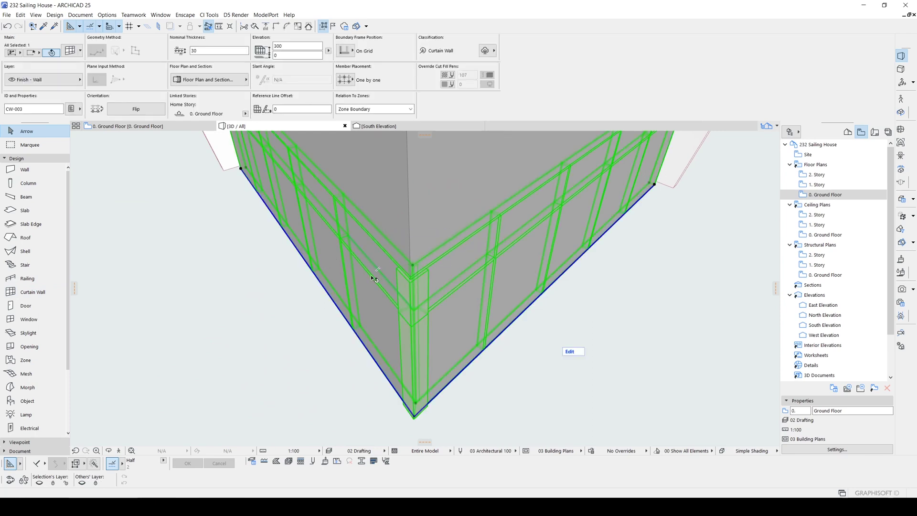
scroll(446, 296, down, 1)
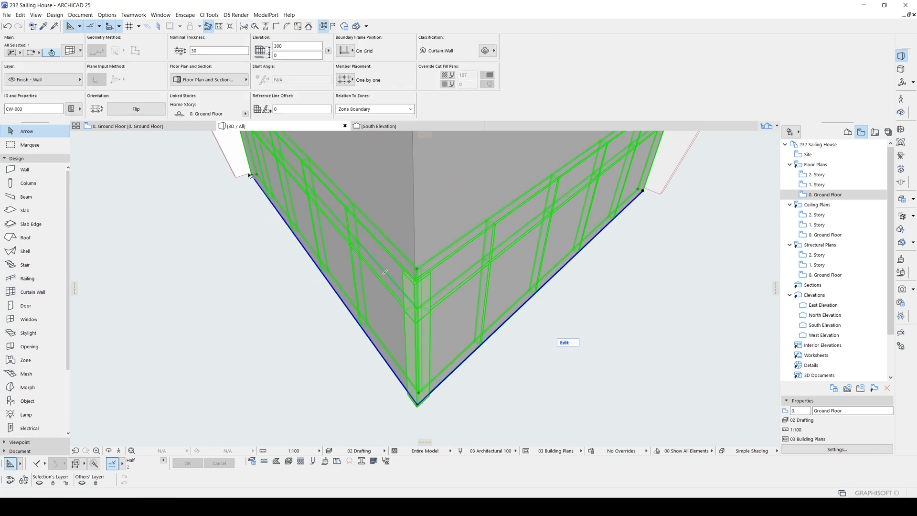
click(130, 111)
shift+middle_drag(400, 288, 409, 327)
key(F2)
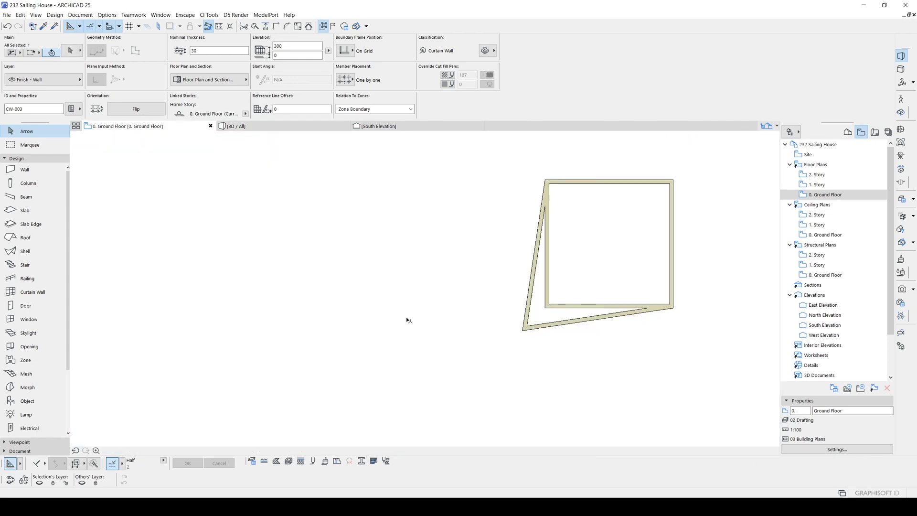
scroll(343, 389, up, 20)
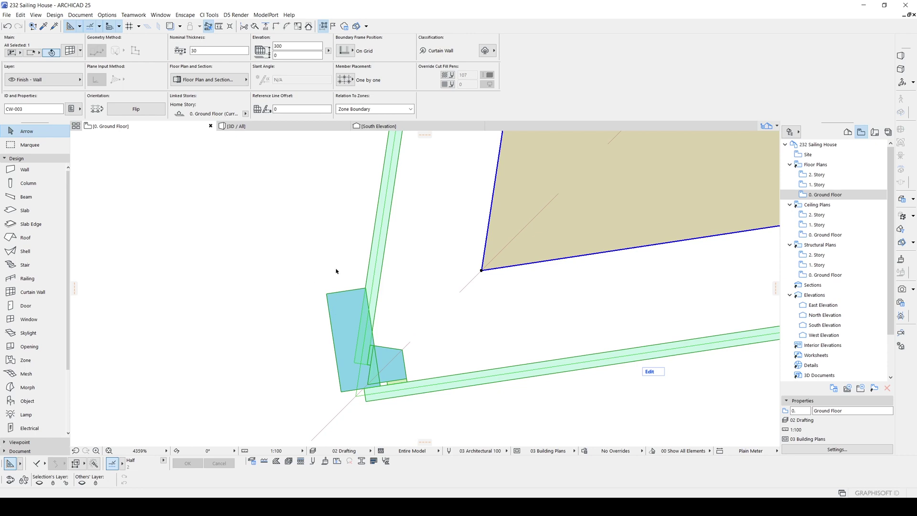
key(F3)
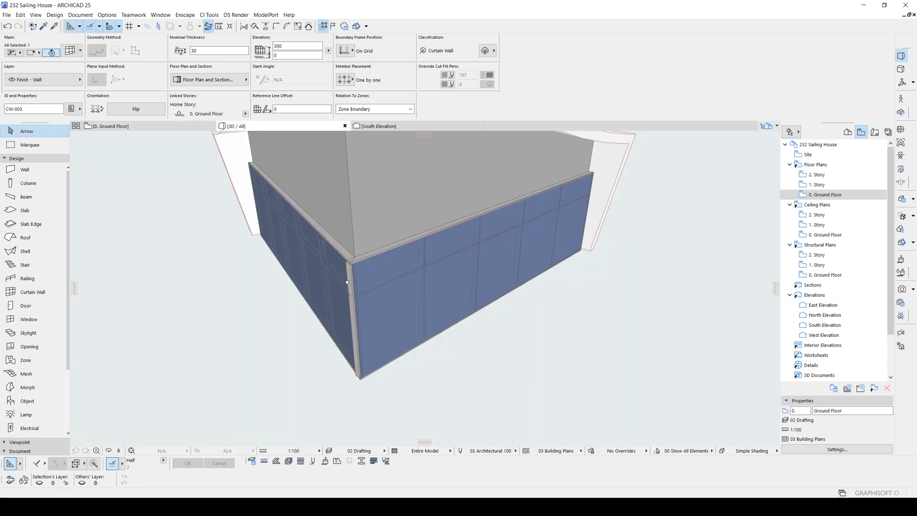
- Stretch the curtain wall's top up the corner edge to a height of 782, reaching the shells' peak
click(381, 275)
click(432, 319)
shift+middle_drag(308, 211, 404, 296)
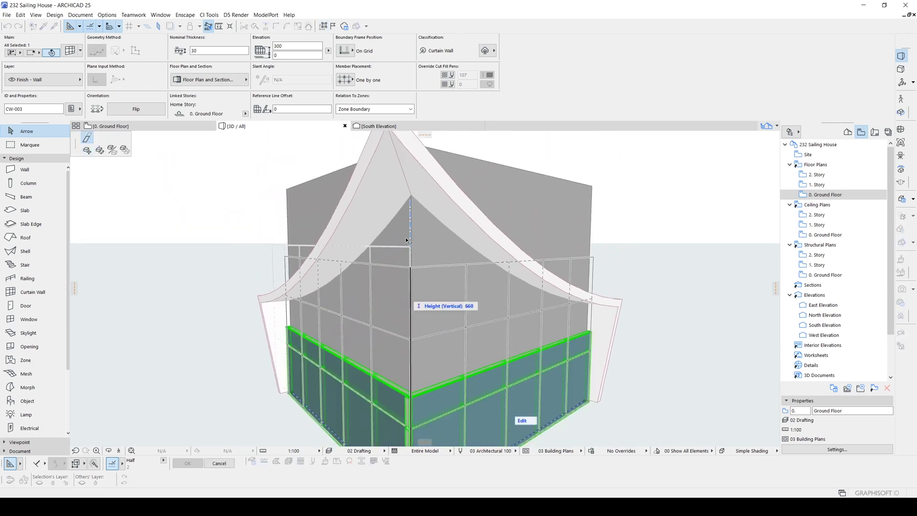
click(409, 203)
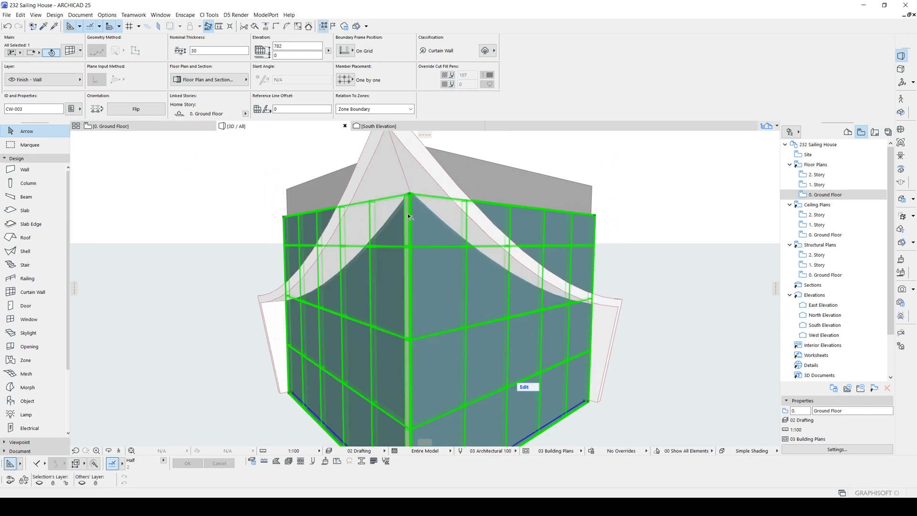
- Delete the solid box walls standing behind the curtain wall
shift+middle_drag(408, 213, 574, 286)
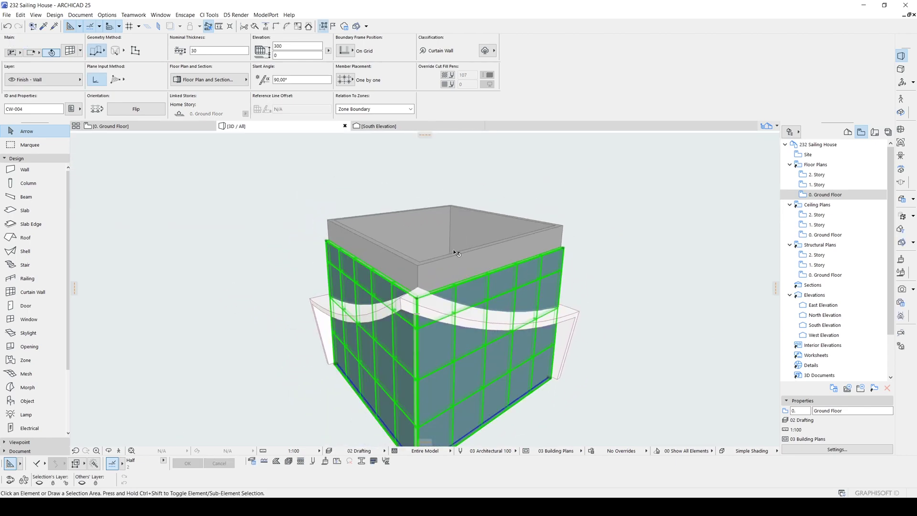
click(424, 279)
key(Delete)
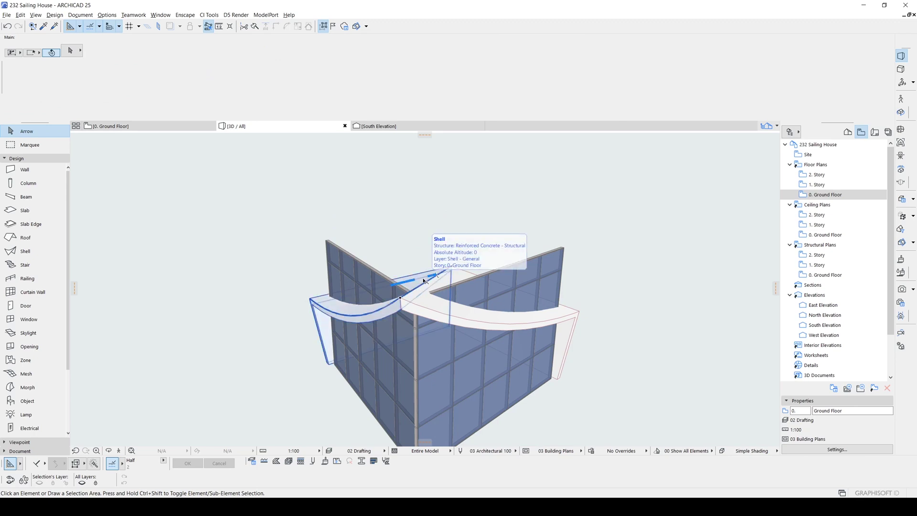
- Open the curtain wall for editing and move one face's scheme grid so a grid node lands on the bottom outer corner
shift+middle_drag(437, 286, 456, 231)
click(526, 366)
shift+middle_drag(525, 366, 515, 370)
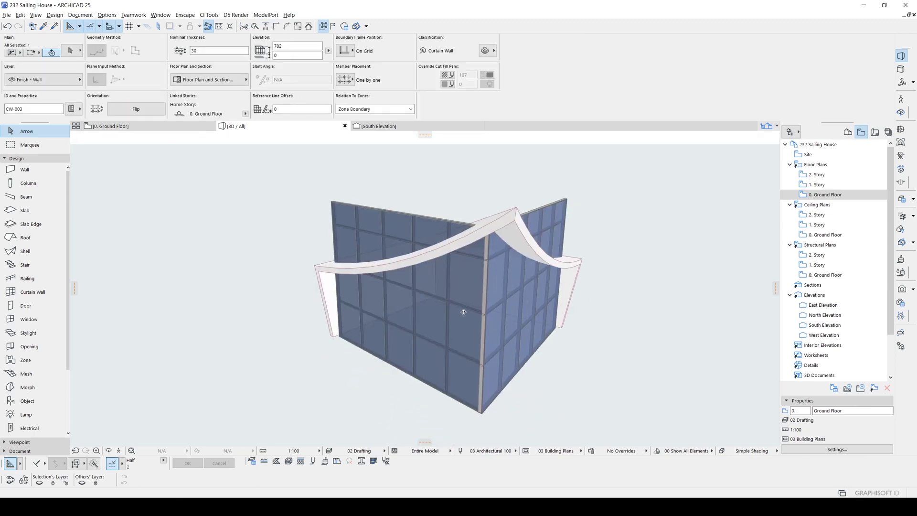
click(515, 367)
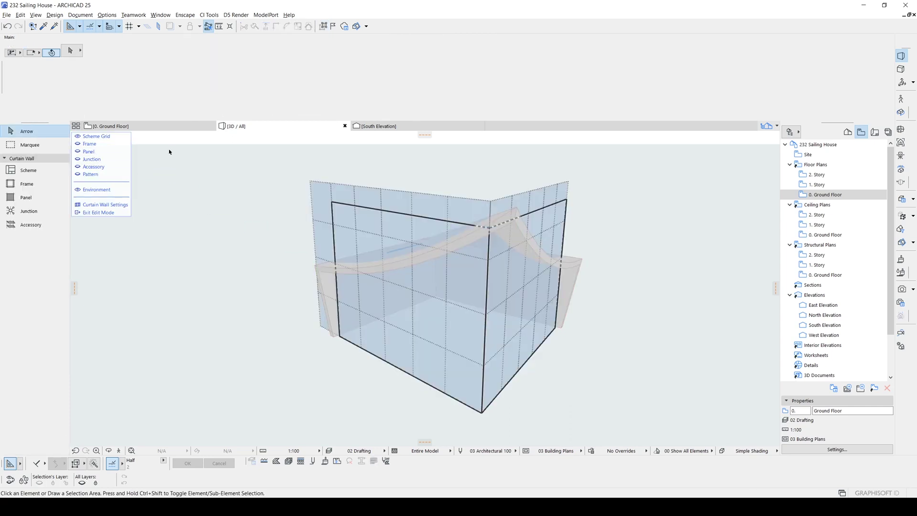
click(446, 302)
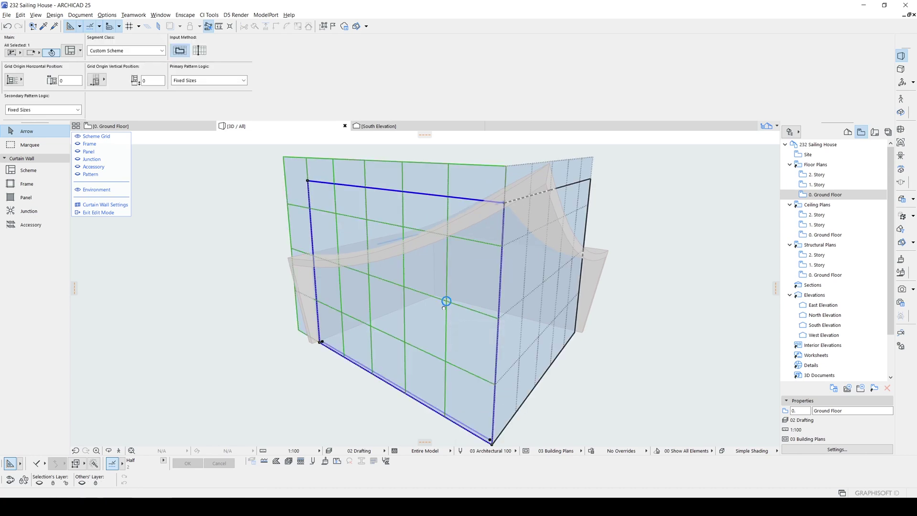
middle_drag(446, 302, 419, 288)
click(421, 280)
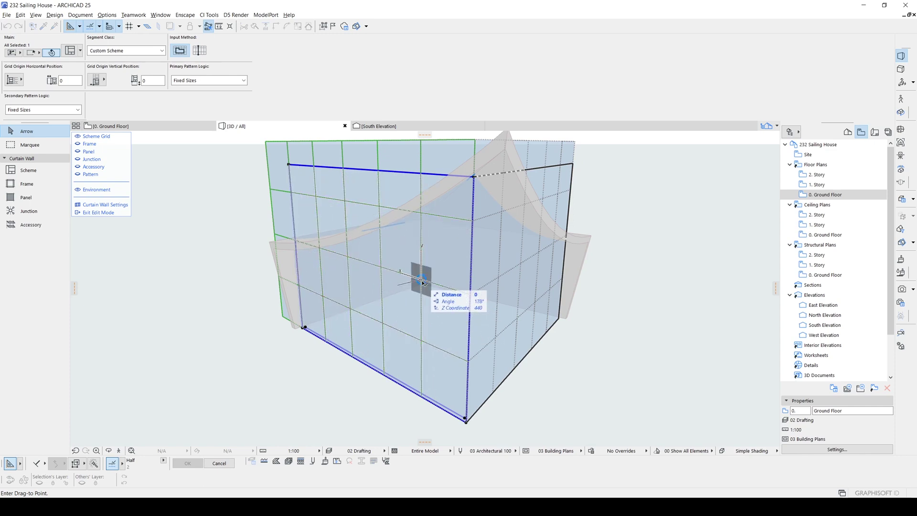
scroll(467, 420, up, 5)
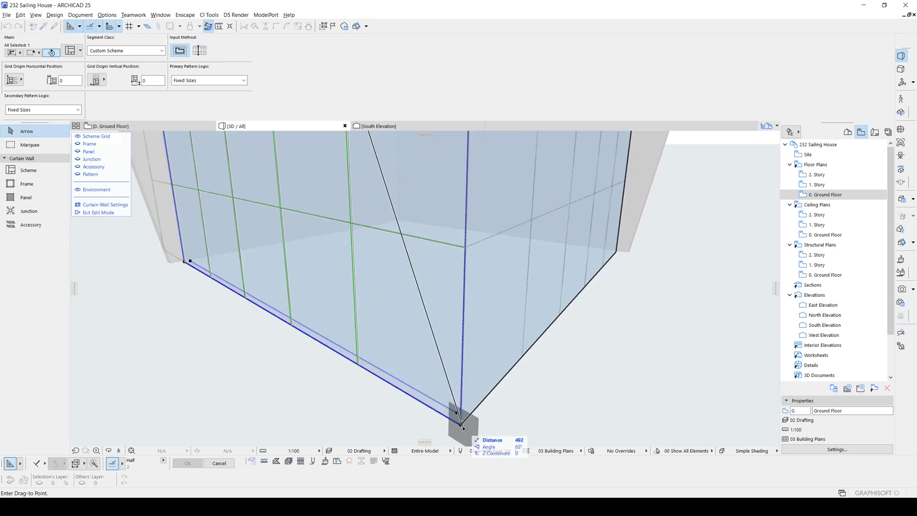
click(462, 426)
scroll(482, 317, down, 2)
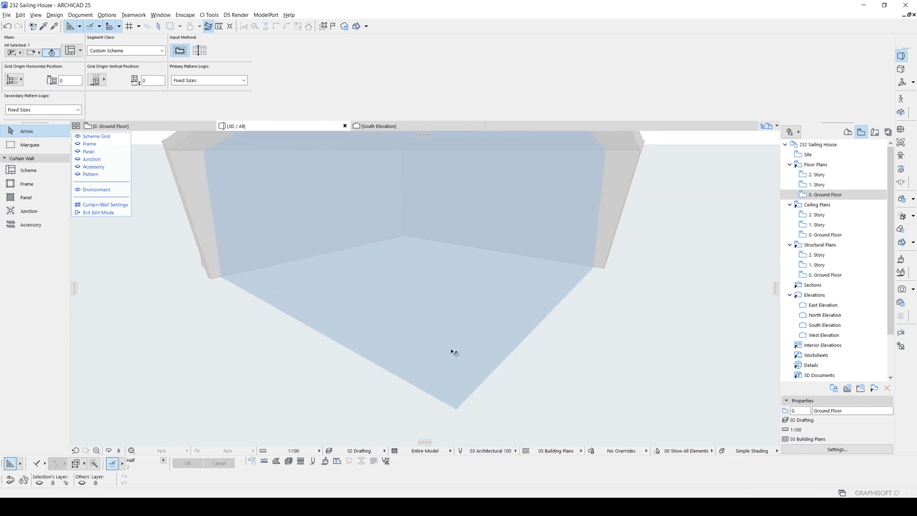
- Move the adjoining face's scheme grid so that a grid node also lands on the bottom outer corner
click(512, 259)
click(509, 259)
click(456, 409)
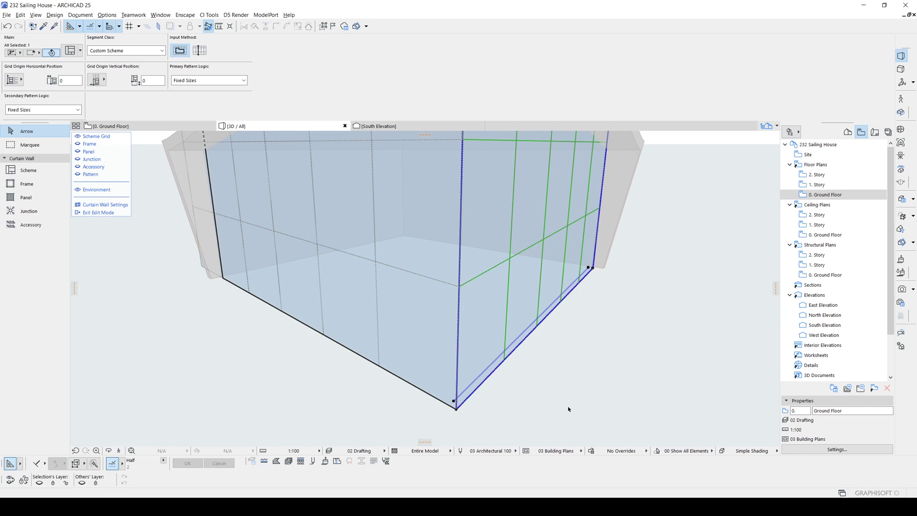
- Reopen the curtain wall for editing and hide its scheme grid and panels, leaving only the frames shown
click(98, 212)
double_click(348, 322)
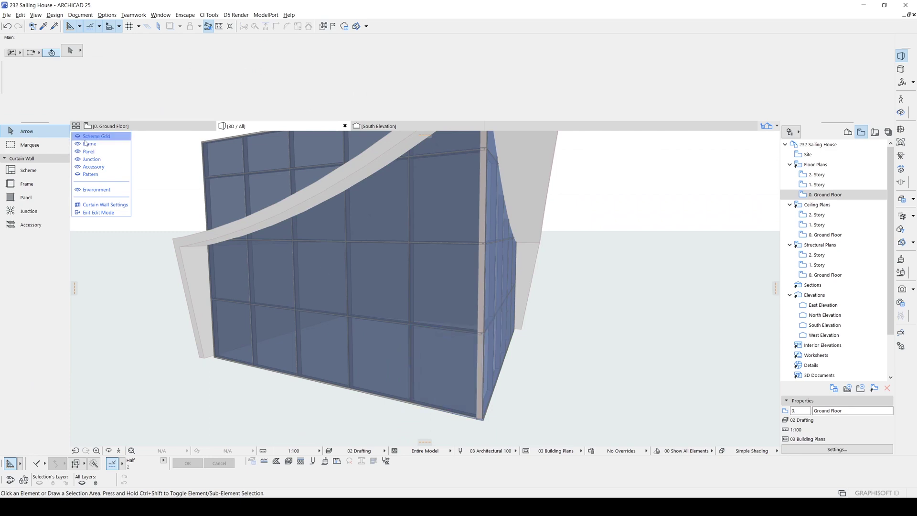
click(88, 144)
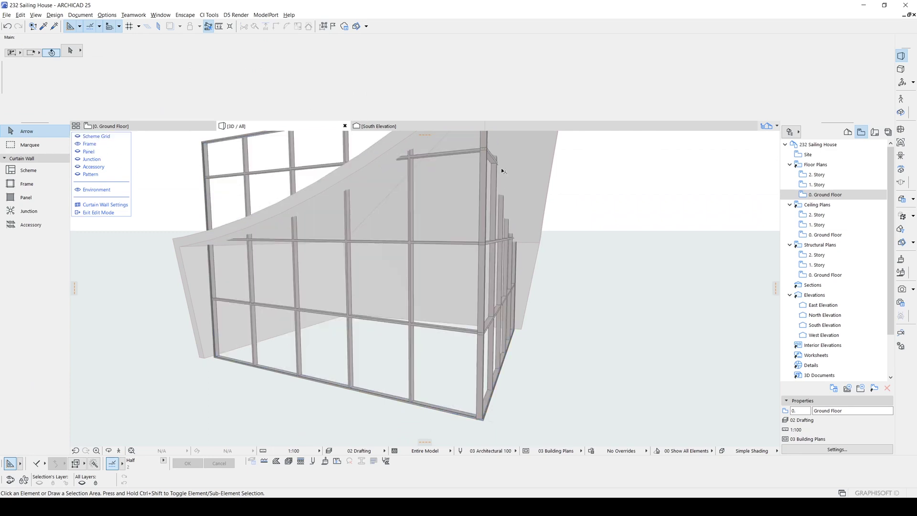
- Change all Transom Frame members along the curtain wall's vertical outer corner to the slimmer brown-sided corner frame
shift+middle_drag(502, 170, 400, 257)
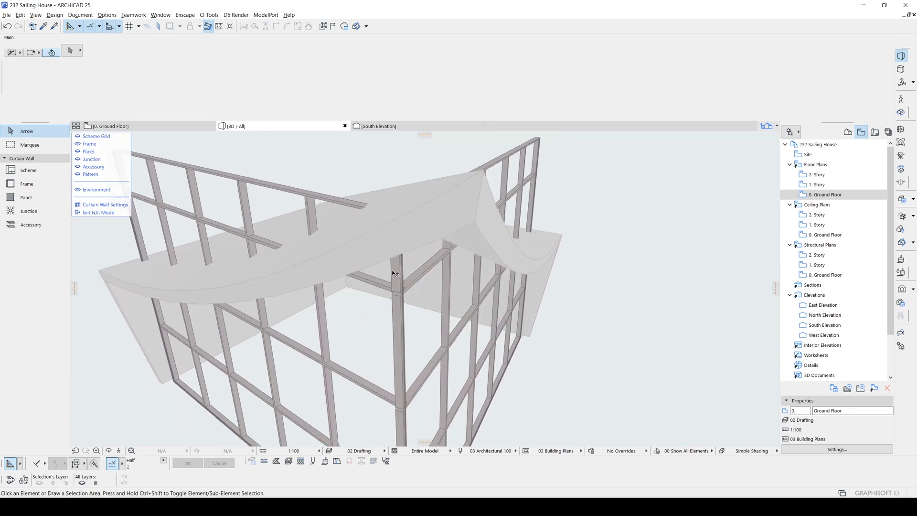
click(394, 273)
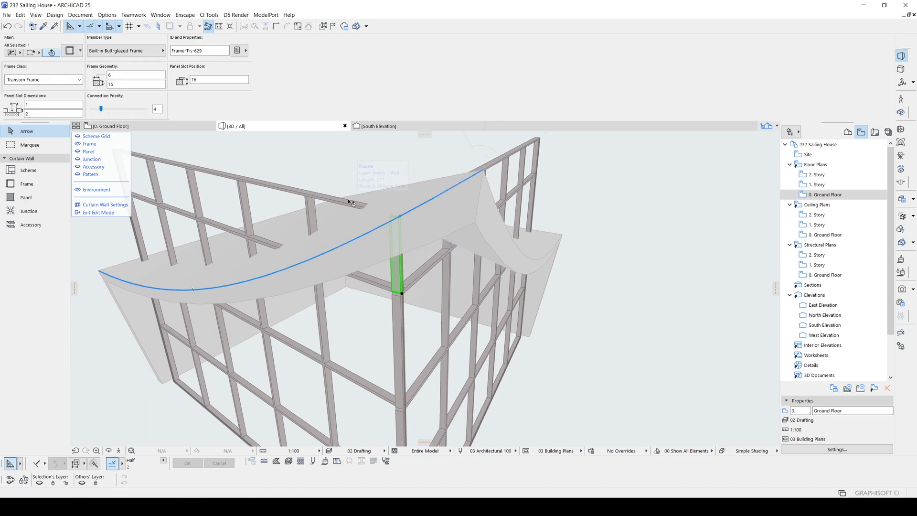
shift+middle_drag(351, 203, 392, 220)
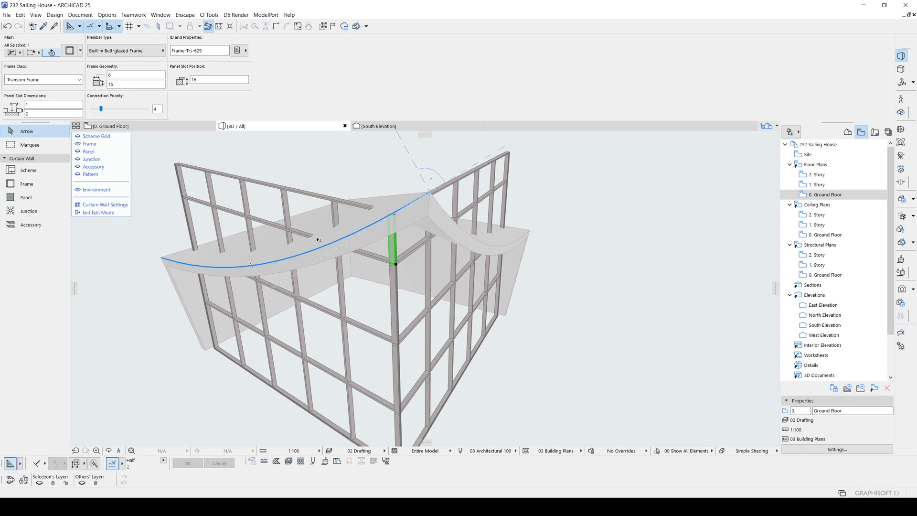
click(394, 241)
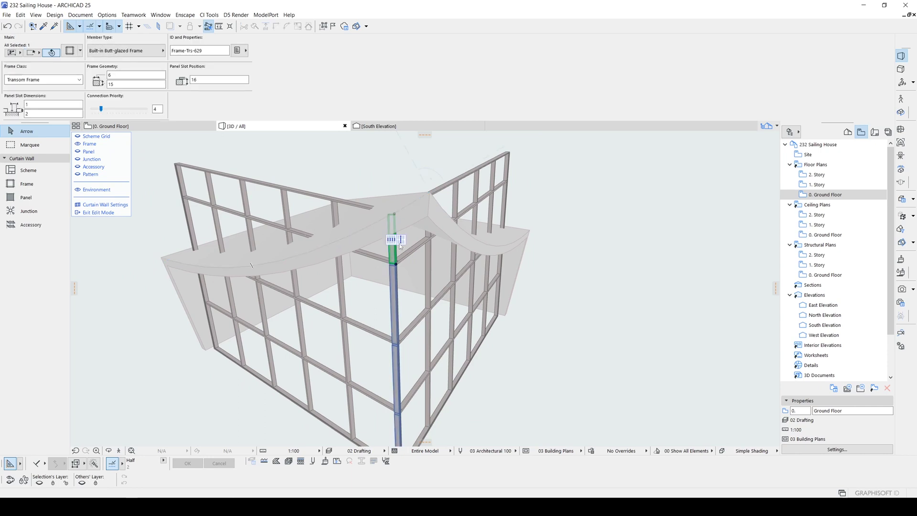
click(518, 200)
shift+middle_drag(409, 317, 470, 325)
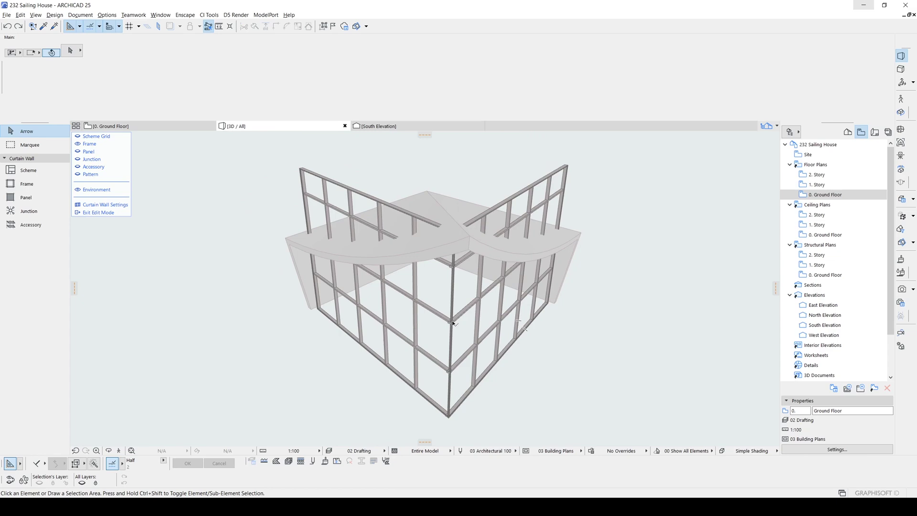
- Select the whole run of the horizontal transom that protrudes past the corner and set its class to Boundary Frame
scroll(452, 323, up, 10)
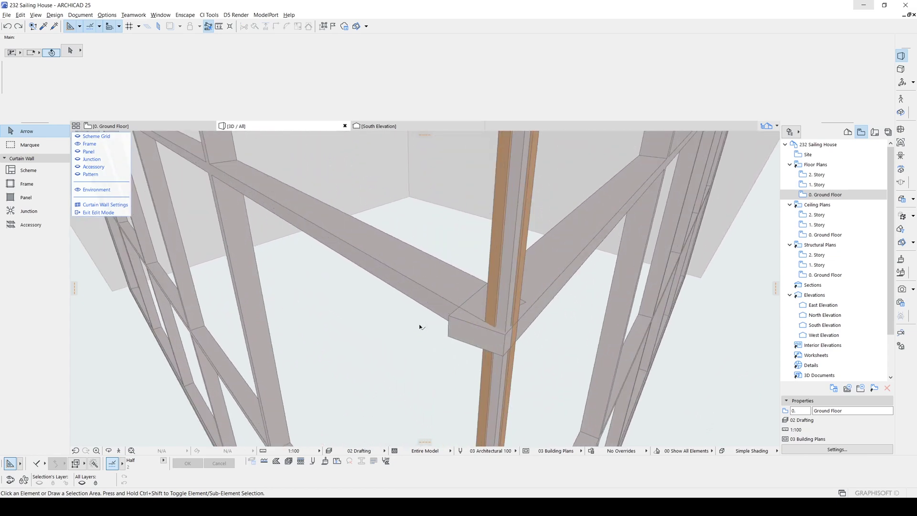
scroll(420, 327, down, 5)
shift+middle_drag(423, 321, 511, 346)
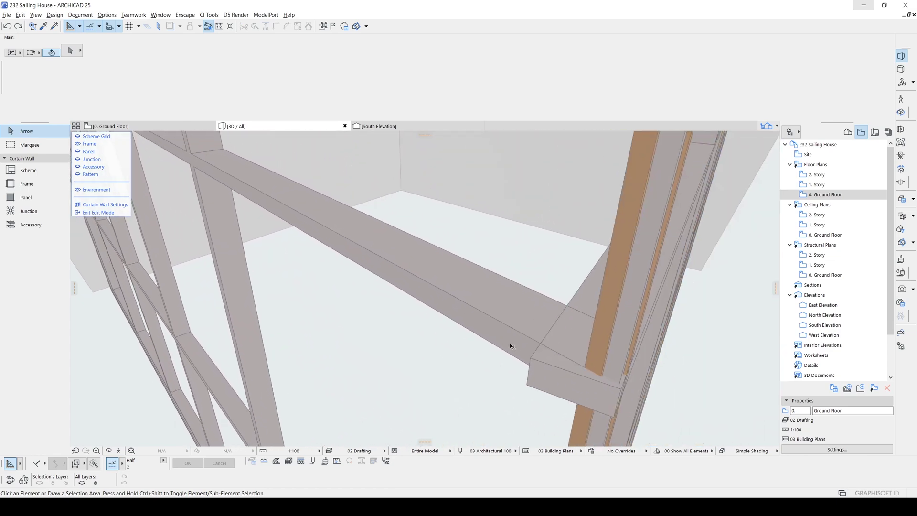
click(561, 362)
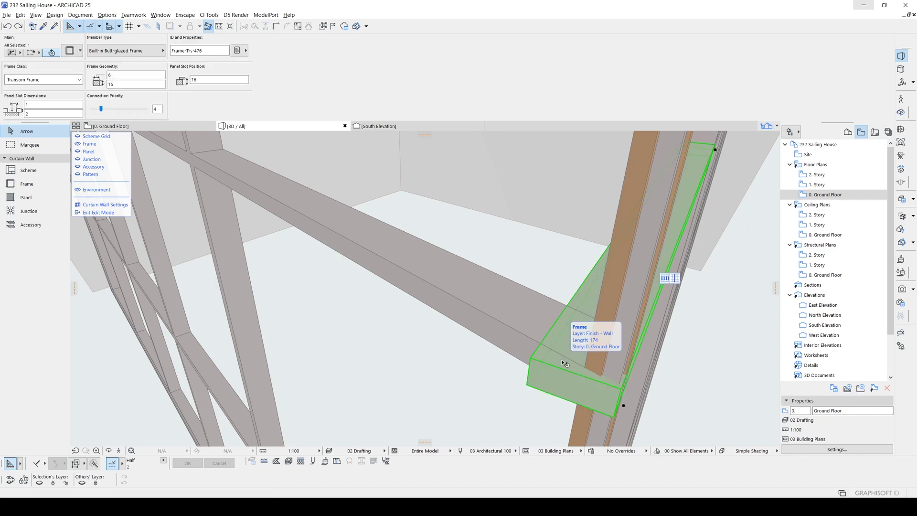
click(666, 281)
scroll(621, 311, down, 5)
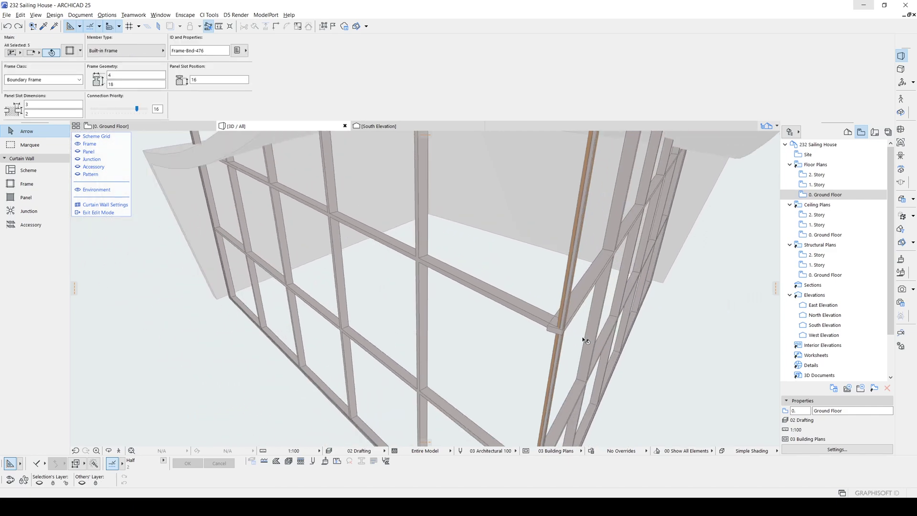
- Stretch the protruding transom's end back to the vertical corner frame so it stops at the corner, and exit curtain wall editing
scroll(584, 340, down, 3)
shift+middle_drag(538, 339, 476, 331)
scroll(476, 331, up, 3)
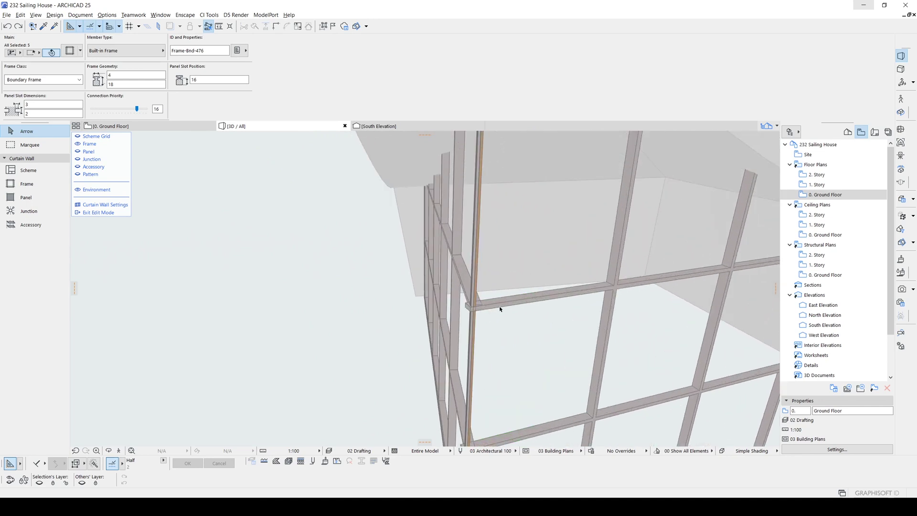
scroll(500, 308, up, 5)
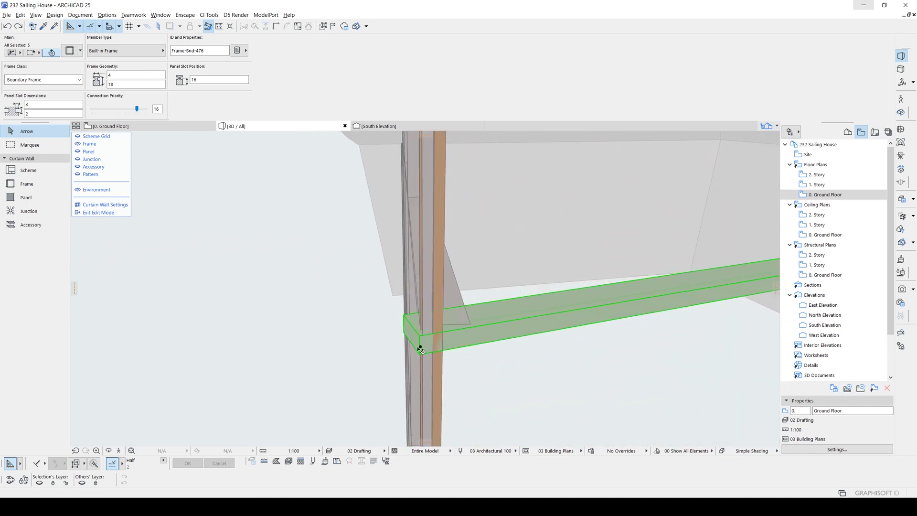
click(420, 347)
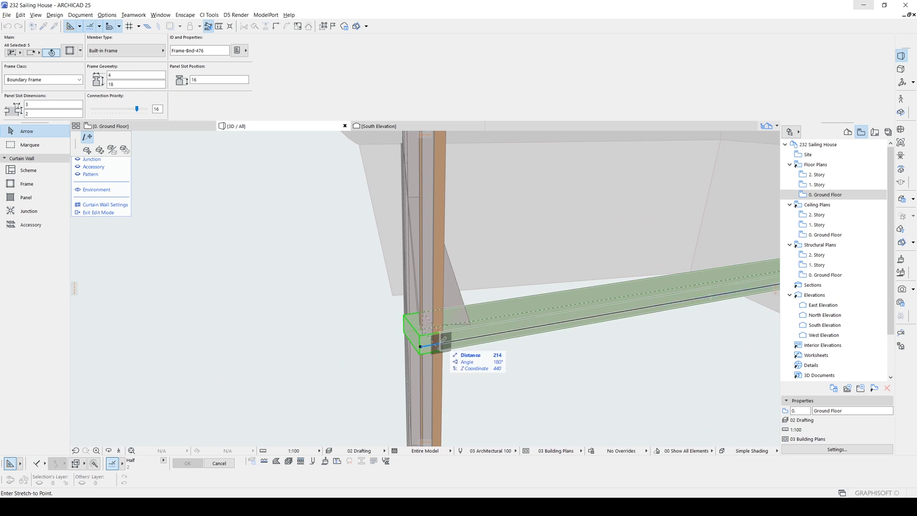
click(442, 340)
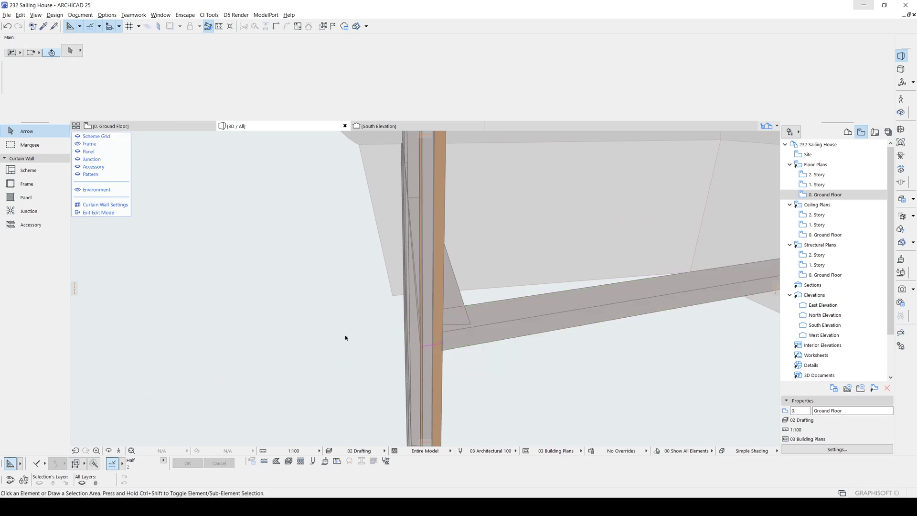
scroll(469, 303, down, 10)
shift+middle_drag(471, 316, 531, 316)
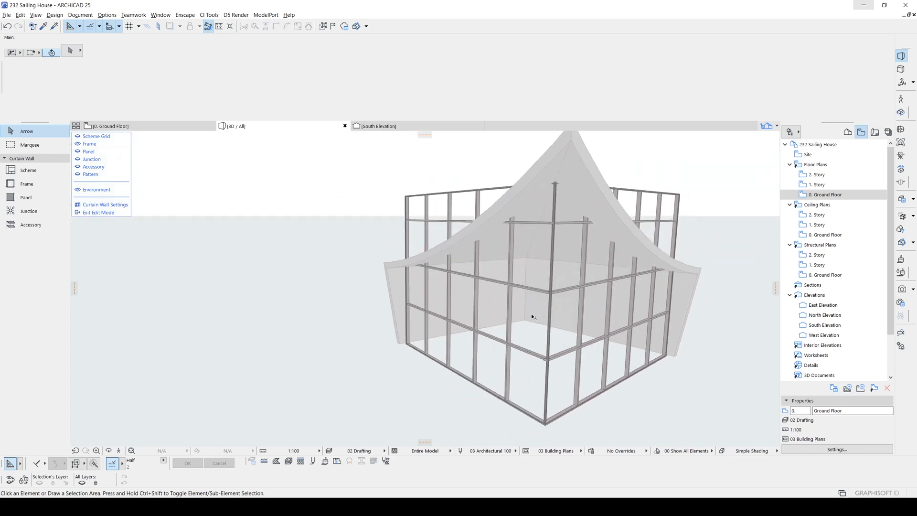
click(101, 212)
shift+middle_drag(586, 349, 533, 364)
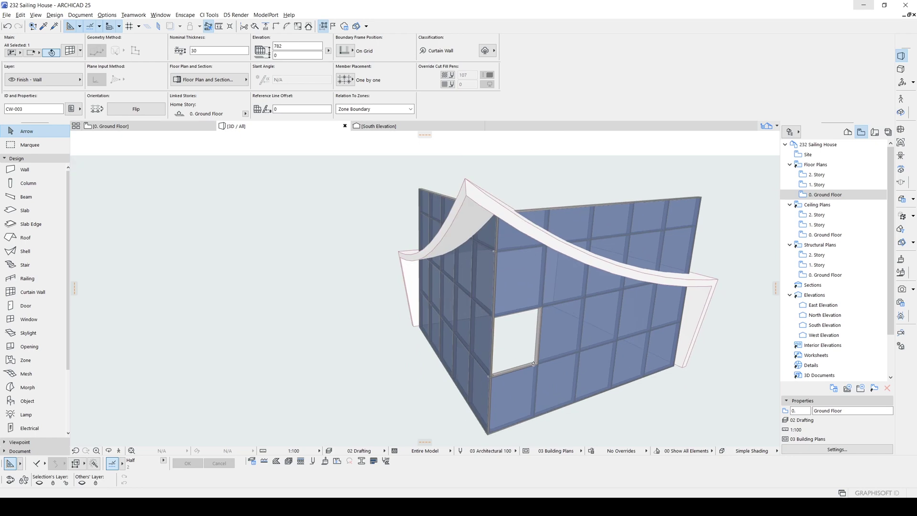
- Fill the empty grid cell beside the corner, in the second row from the bottom, with a Main Panel and exit curtain wall editing
click(640, 377)
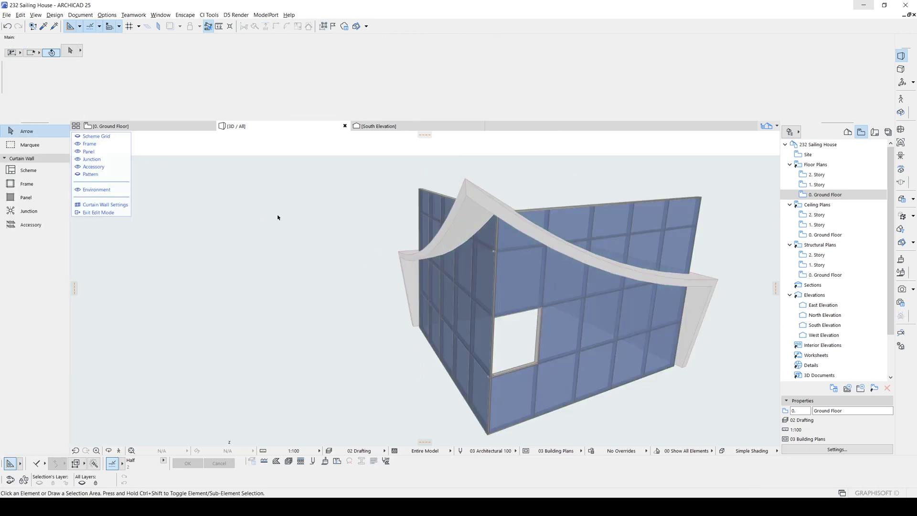
click(26, 197)
click(516, 339)
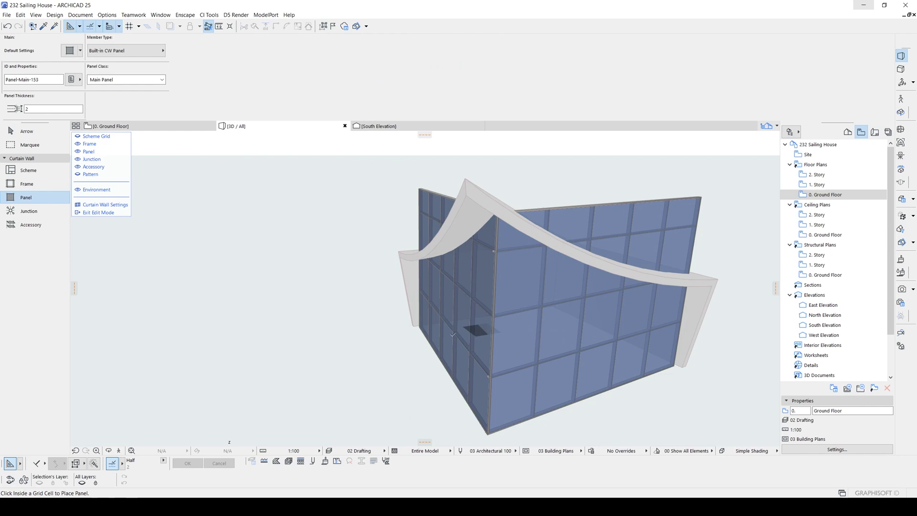
click(119, 213)
click(329, 345)
shift+middle_drag(329, 345, 478, 313)
shift+middle_drag(456, 284, 429, 277)
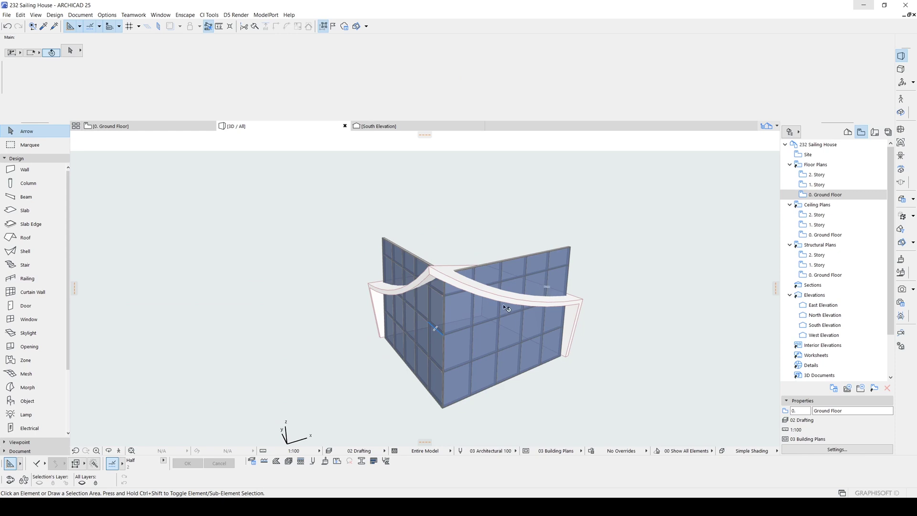
- Try to lower the upper outer node of one curtain wall face's boundary polygon to the shell's edge
shift+middle_drag(450, 297, 492, 304)
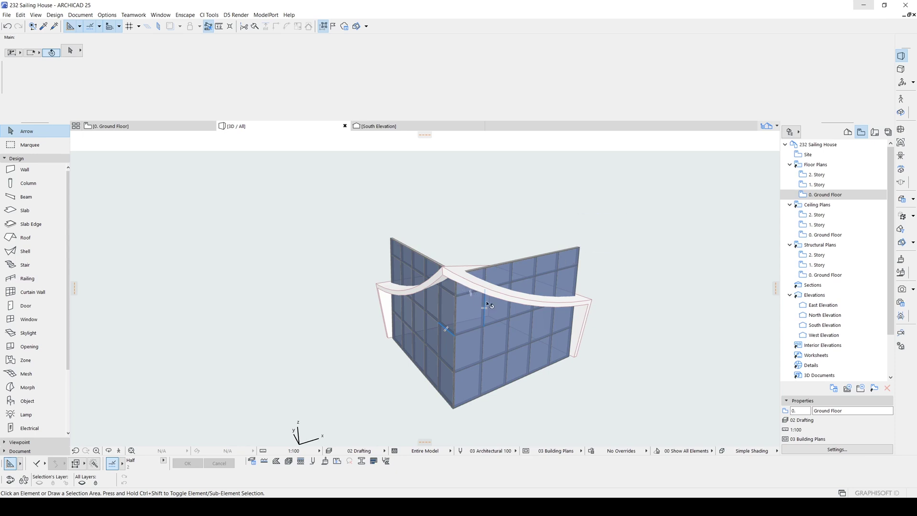
scroll(490, 303, up, 3)
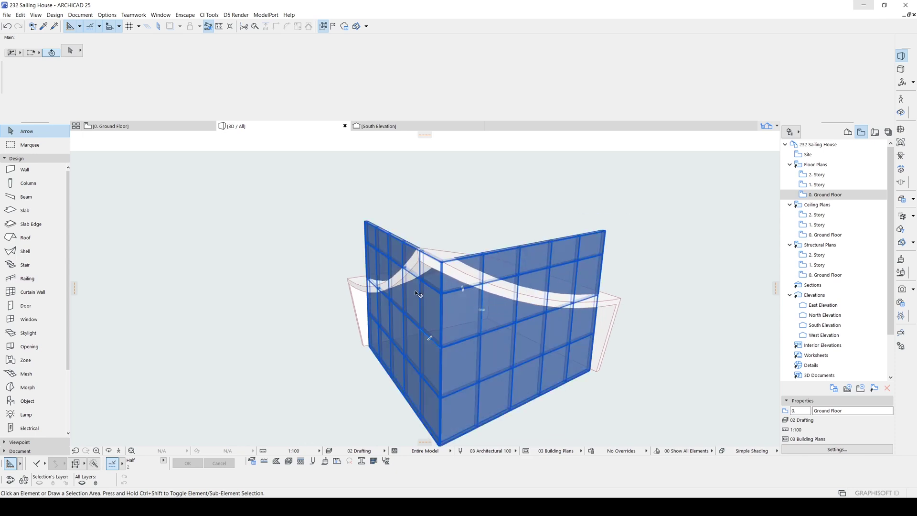
shift+middle_drag(434, 293, 577, 259)
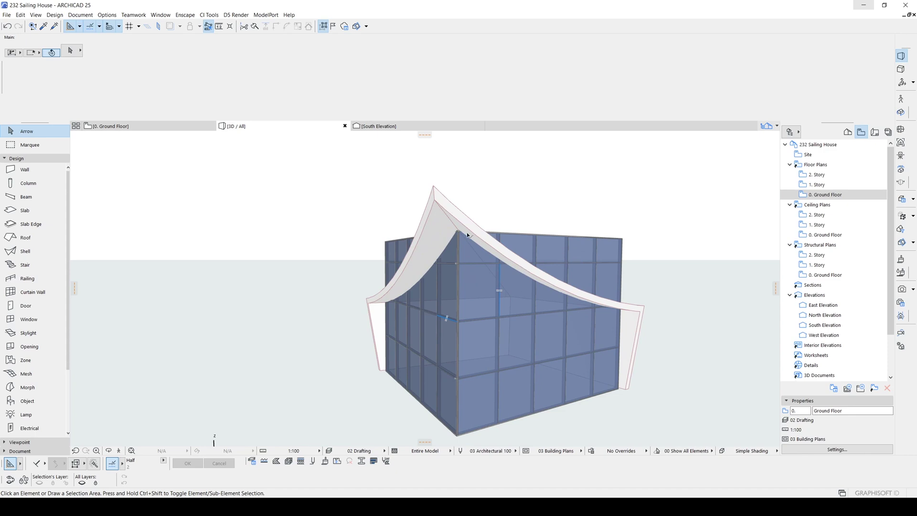
click(512, 299)
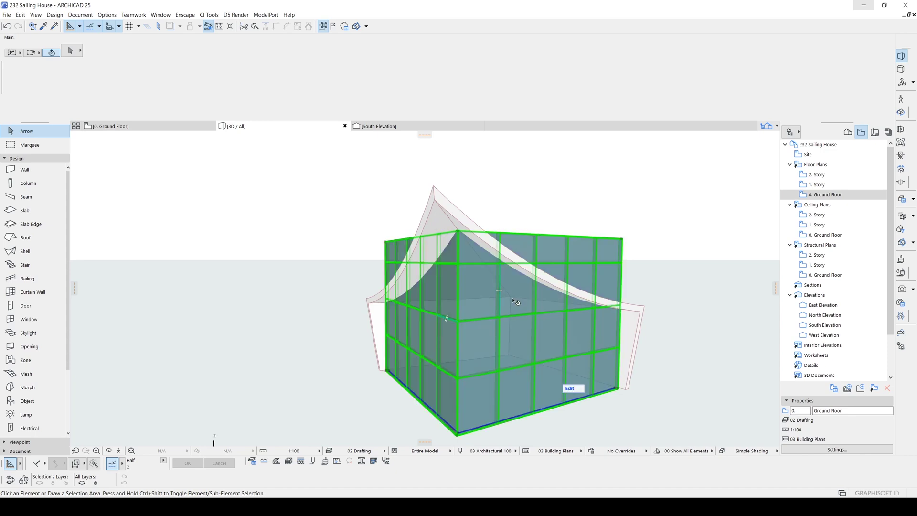
click(597, 412)
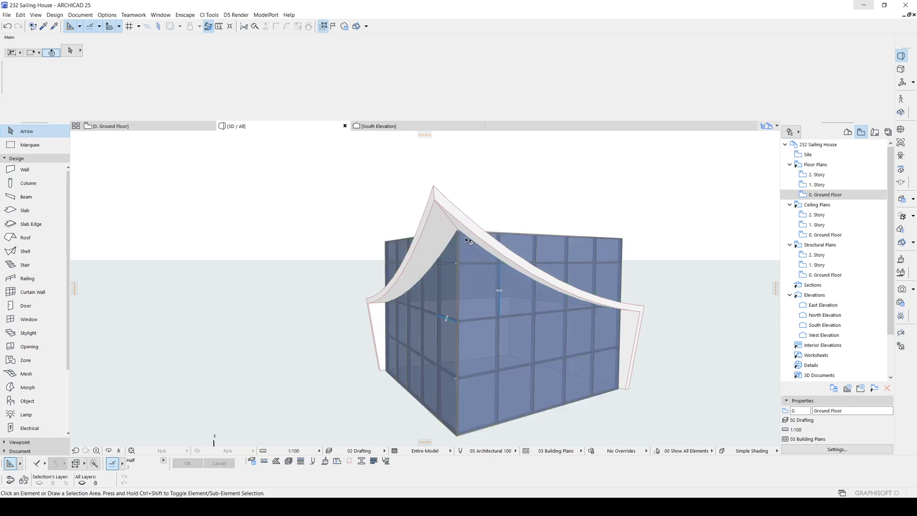
click(477, 263)
click(573, 388)
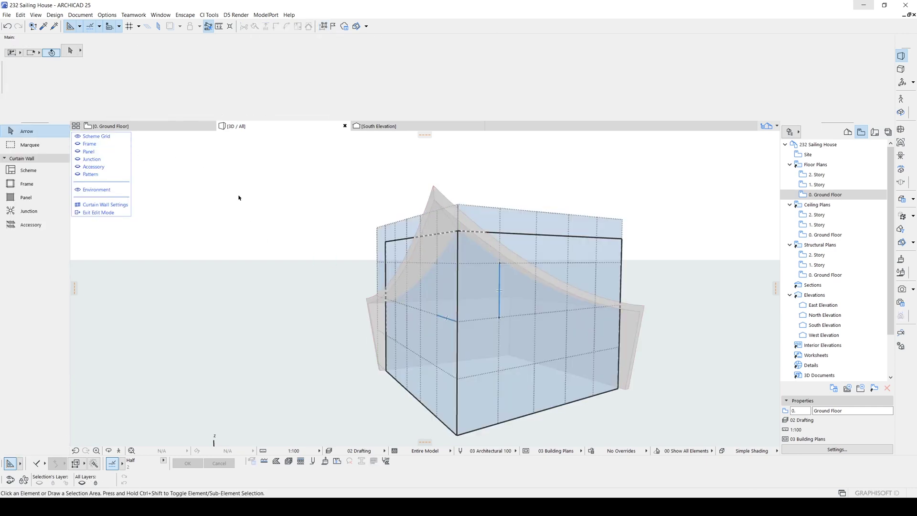
click(584, 237)
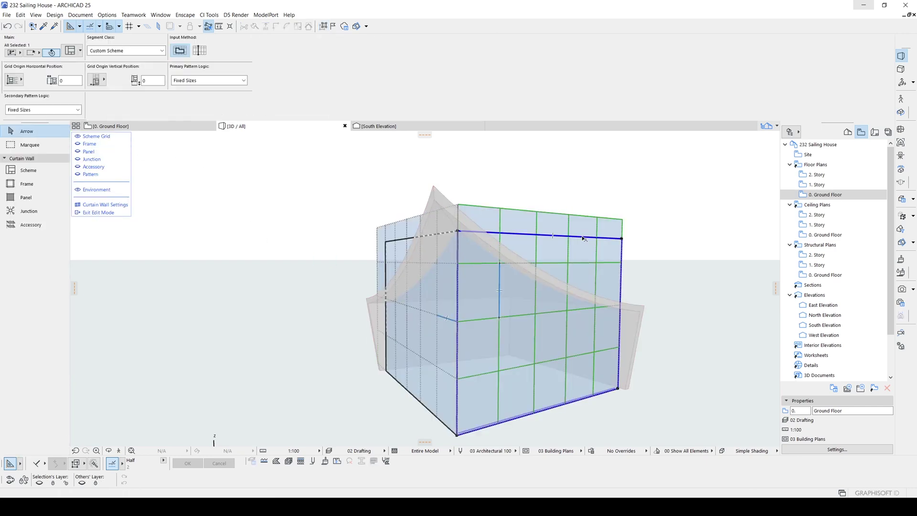
click(622, 239)
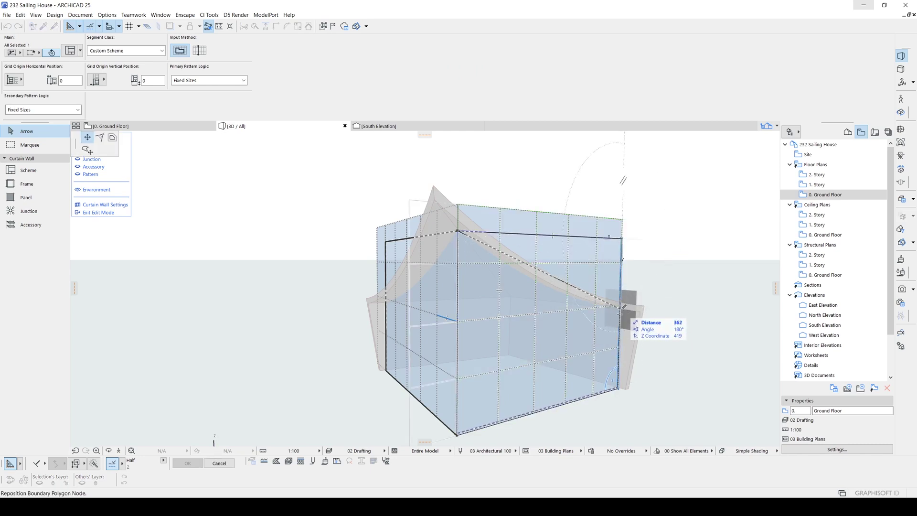
click(622, 307)
shift+middle_drag(622, 307, 658, 354)
click(119, 213)
click(320, 276)
scroll(279, 256, down, 5)
shift+middle_drag(278, 256, 677, 354)
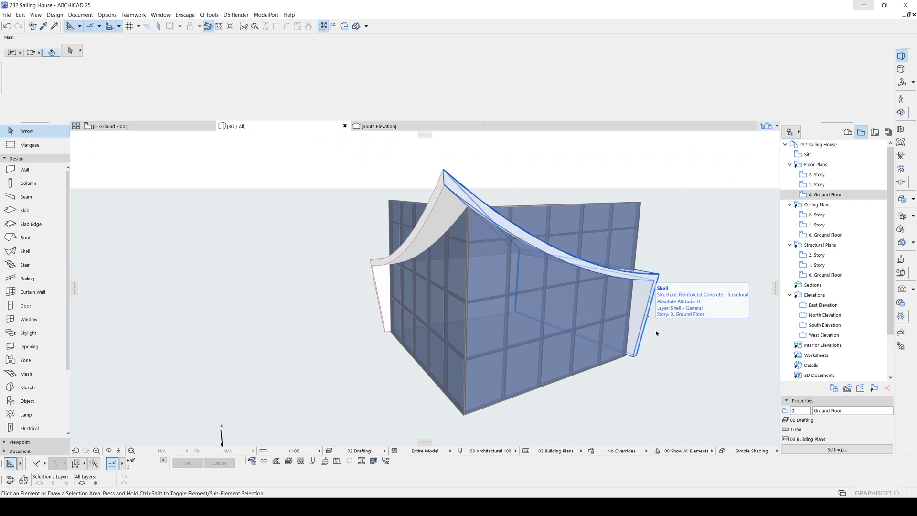
- Select the curtain wall with both shells and trim it to the selected shells
drag(721, 412, 303, 168)
right_click(340, 165)
mouse_move(384, 270)
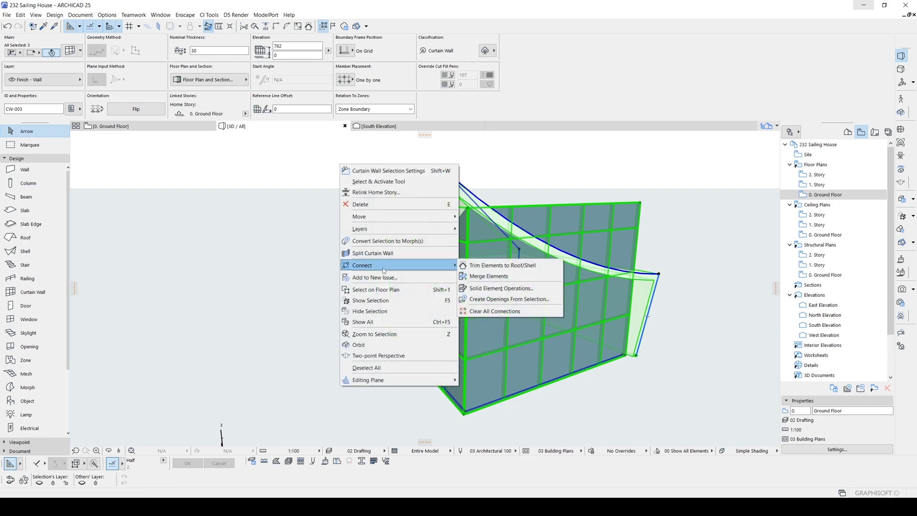
click(481, 266)
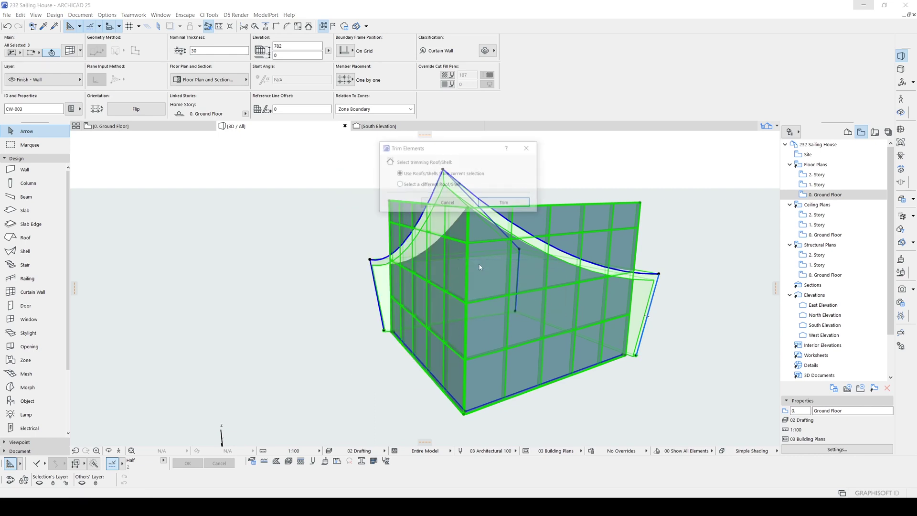
click(505, 203)
key(Escape)
shift+middle_drag(506, 287, 446, 319)
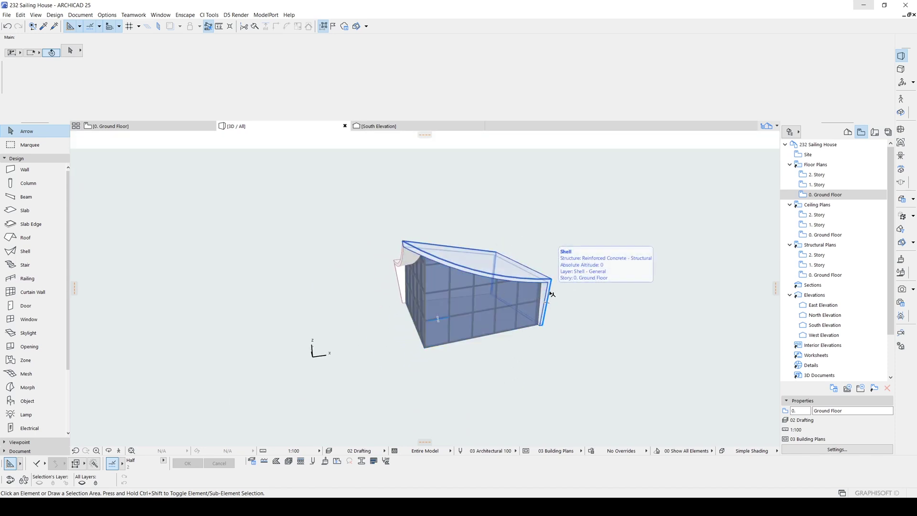
- Draw a polygonal slab on the Ground Floor plan, tracing the curtain wall's faces and the inner corner of the shell walls
key(F2)
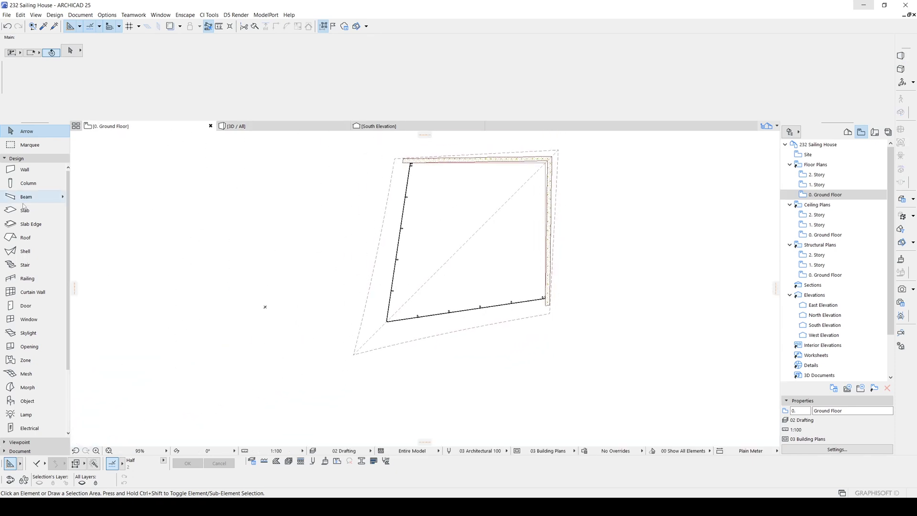
click(29, 211)
scroll(301, 243, down, 3)
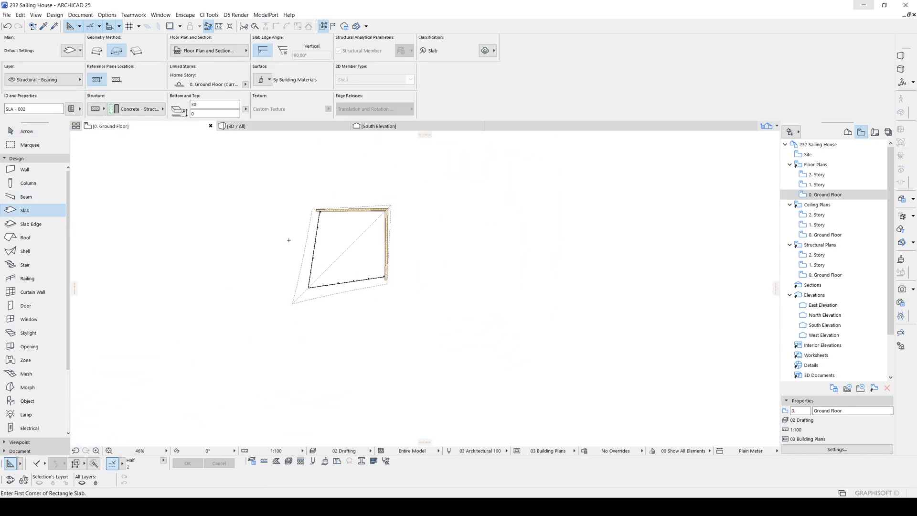
scroll(334, 248, up, 3)
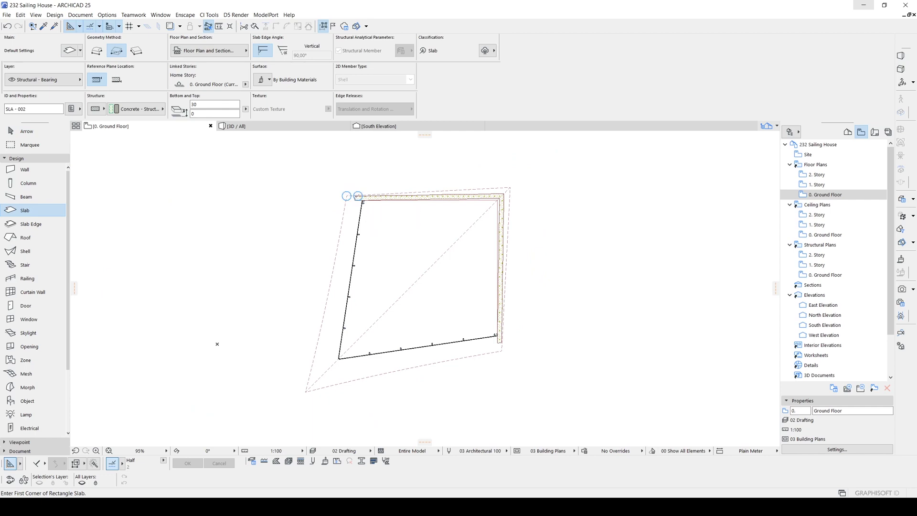
click(362, 201)
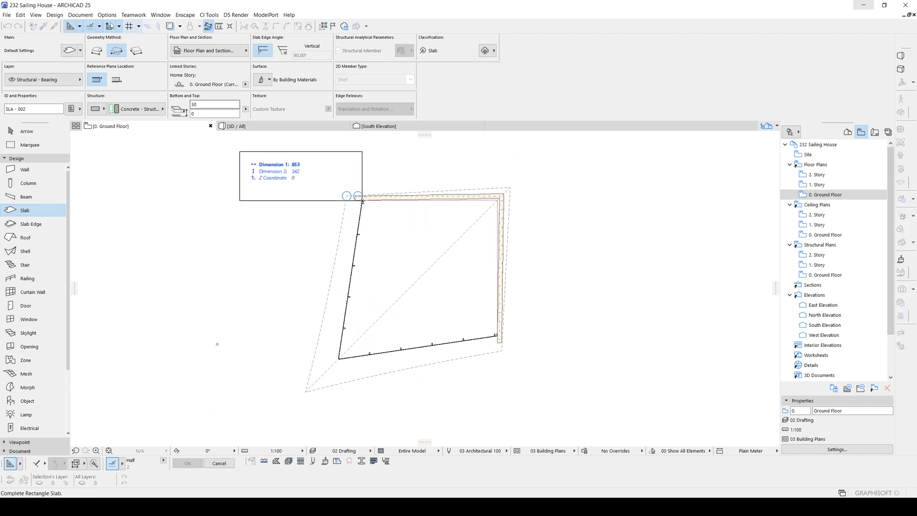
click(99, 53)
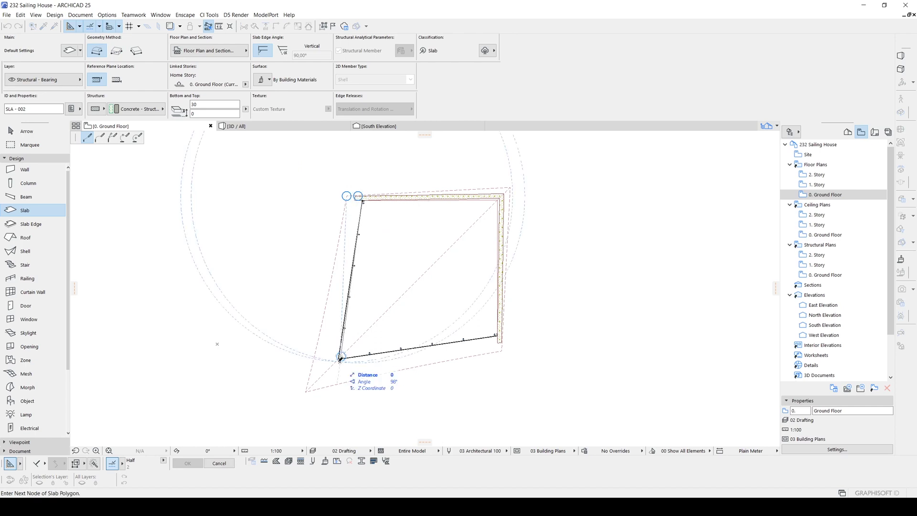
scroll(340, 358, up, 5)
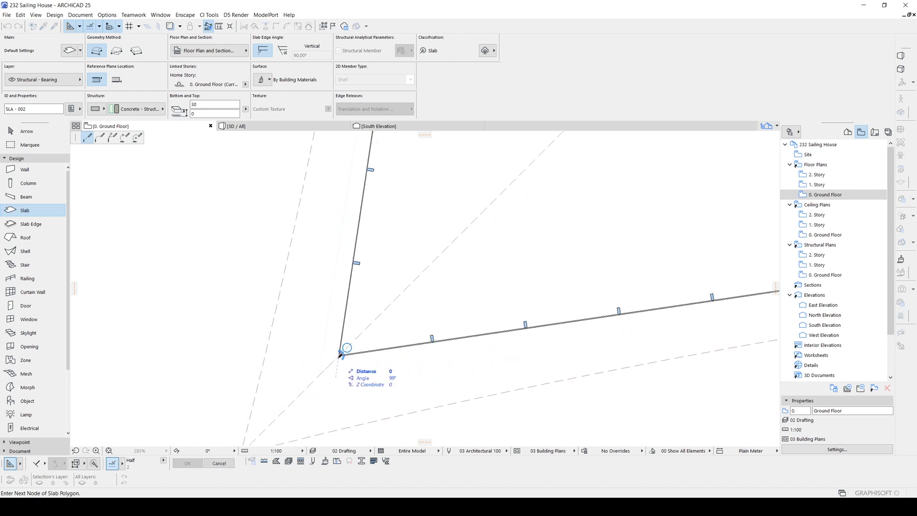
scroll(377, 352, right, 10)
scroll(506, 339, left, 1)
scroll(527, 288, down, 3)
scroll(521, 217, up, 3)
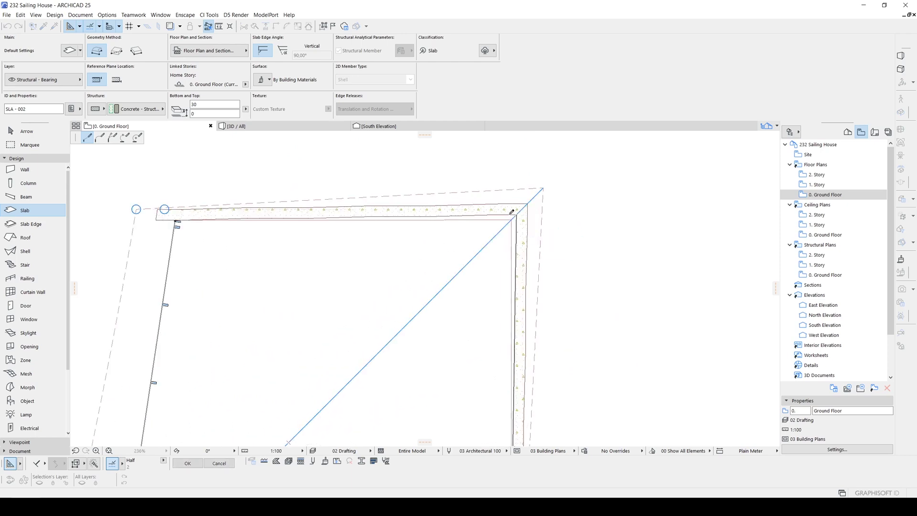
key(Escape)
key(Escape)
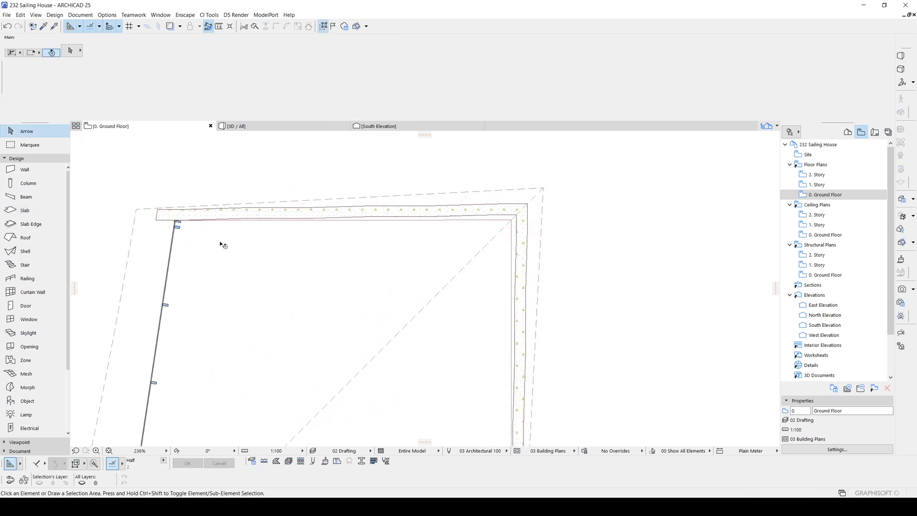
- Offset all edges of the new slab outward so it extends past the shells' outline on every side
click(377, 232)
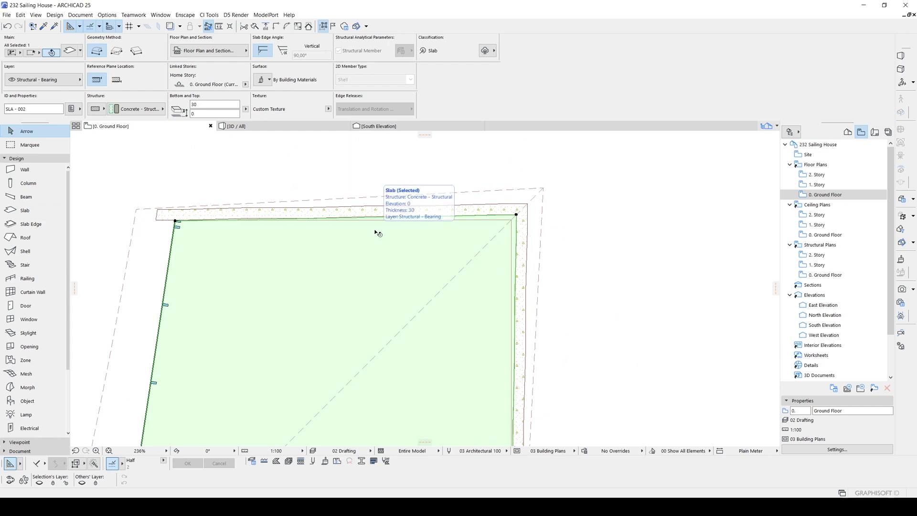
click(502, 217)
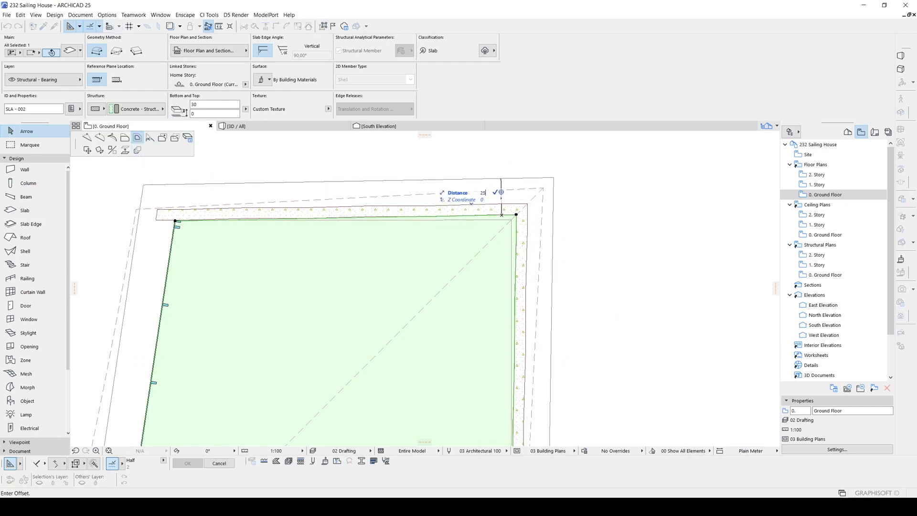
scroll(559, 229, down, 5)
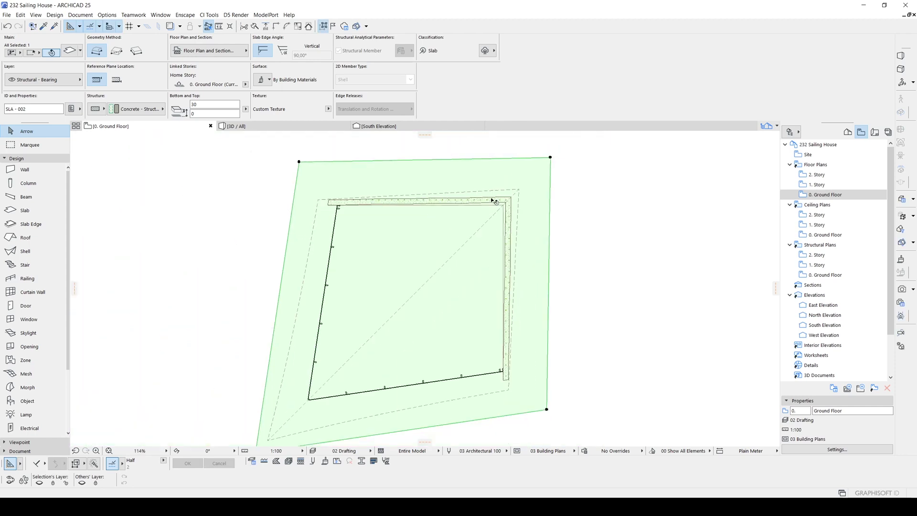
click(558, 229)
- In the 3D view, override the slab's surfaces with Wood - Pine Grained Horizontal on top, Stucco - Yellow Rough on the edges and Paint - Glossy White underneath
key(F3)
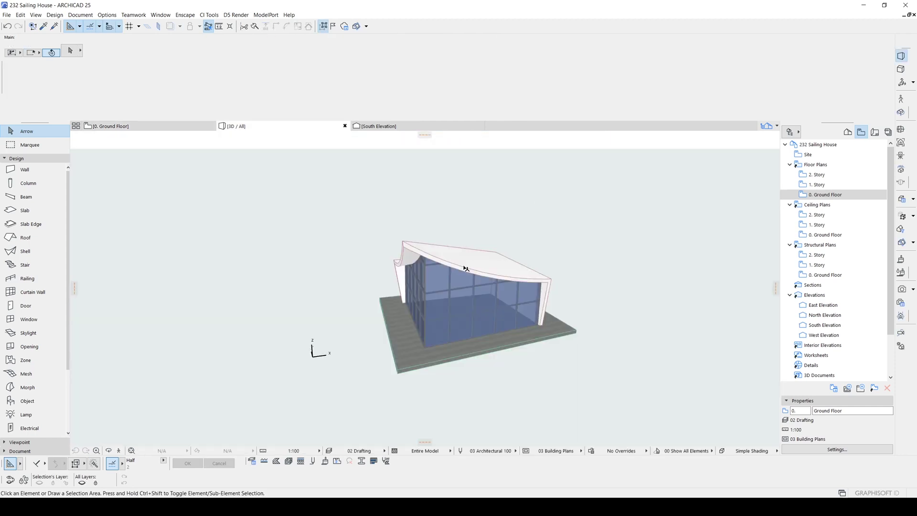
shift+middle_drag(447, 288, 432, 300)
shift+middle_drag(392, 325, 479, 301)
click(488, 342)
scroll(477, 299, up, 1)
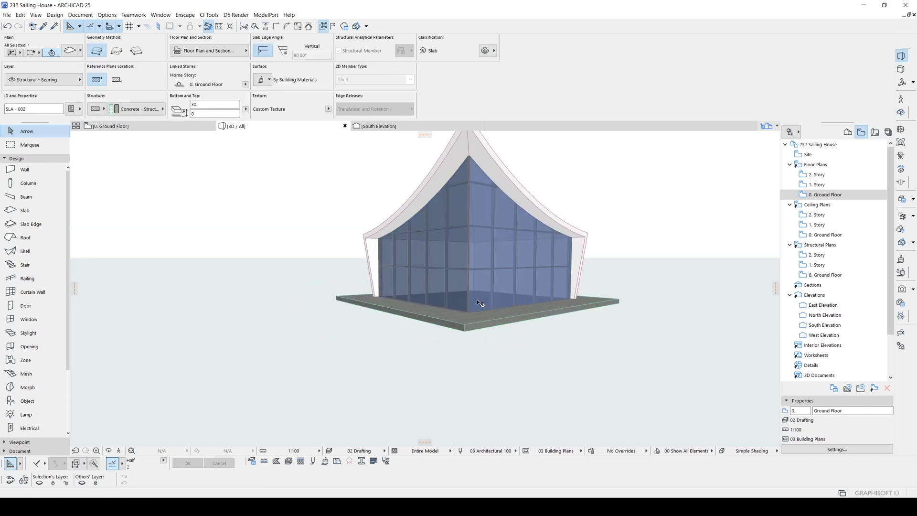
key(ctrl+t)
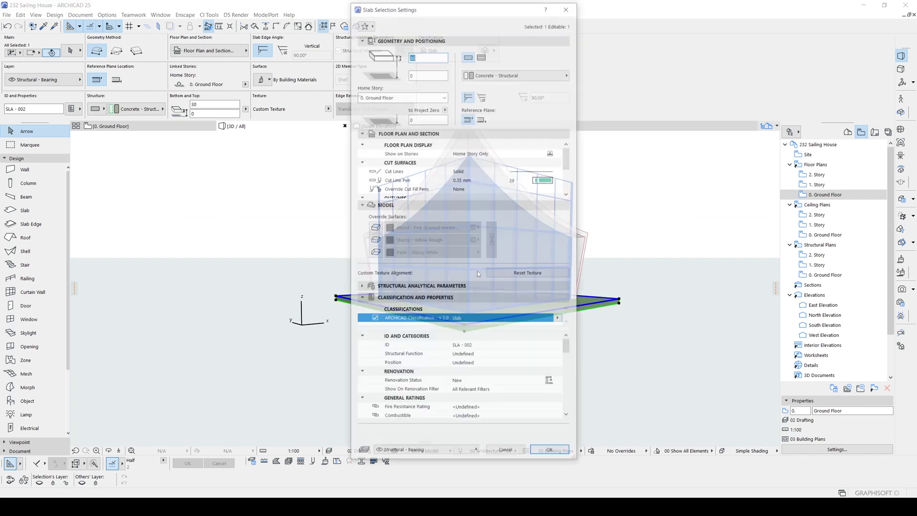
click(374, 228)
click(374, 241)
click(375, 253)
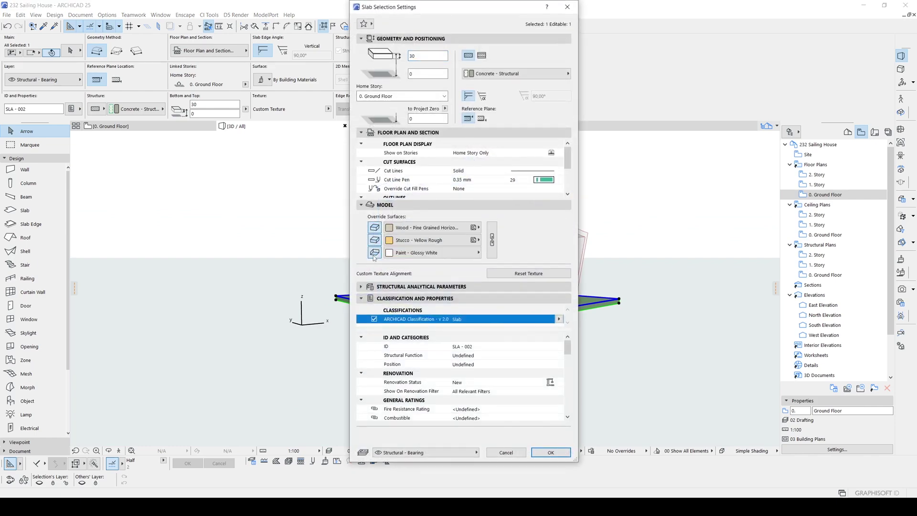
click(550, 452)
shift+middle_drag(505, 317, 415, 267)
click(579, 374)
- Create beams along all outer edges of the floor slab by tracing its outline with the Magic Wand
scroll(471, 292, down, 3)
click(26, 197)
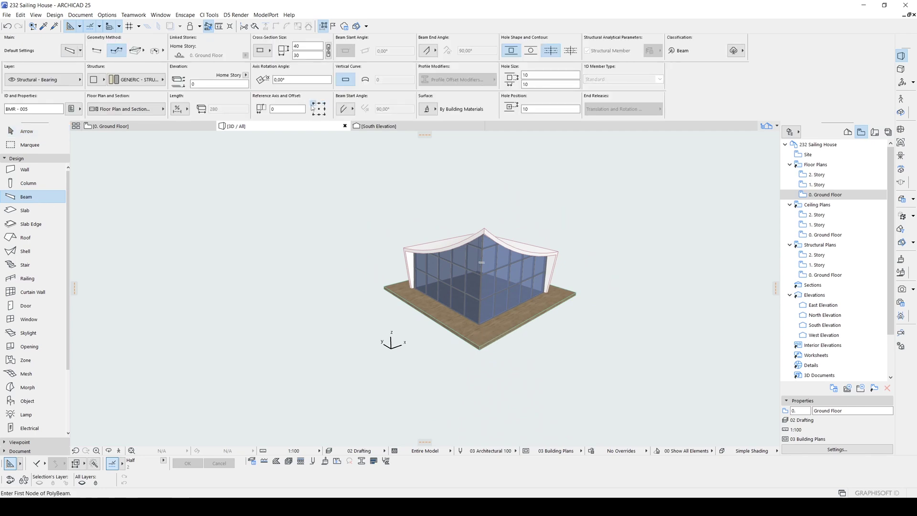
scroll(505, 311, up, 2)
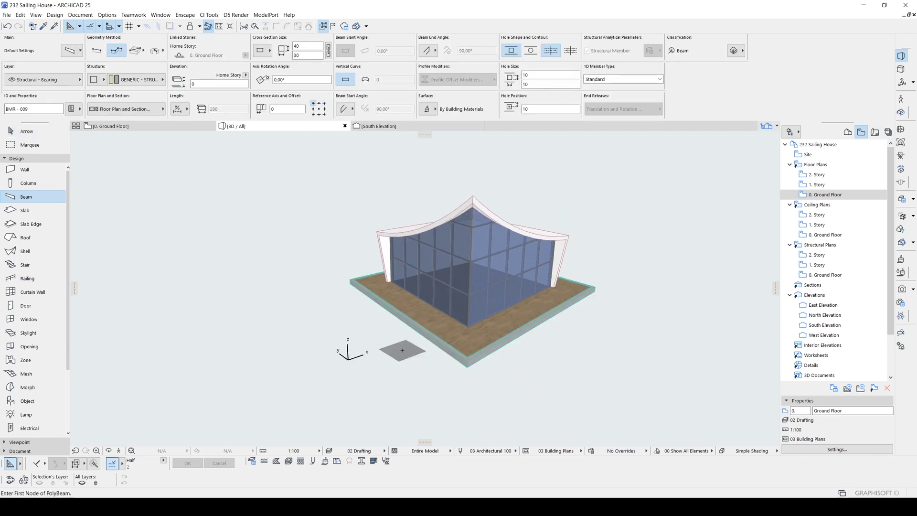
scroll(478, 351, up, 2)
key(w)
click(478, 353)
- Select all the perimeter beams and set their cross-section to 120 high by 25 wide and their elevation to 30
key(ctrl+a)
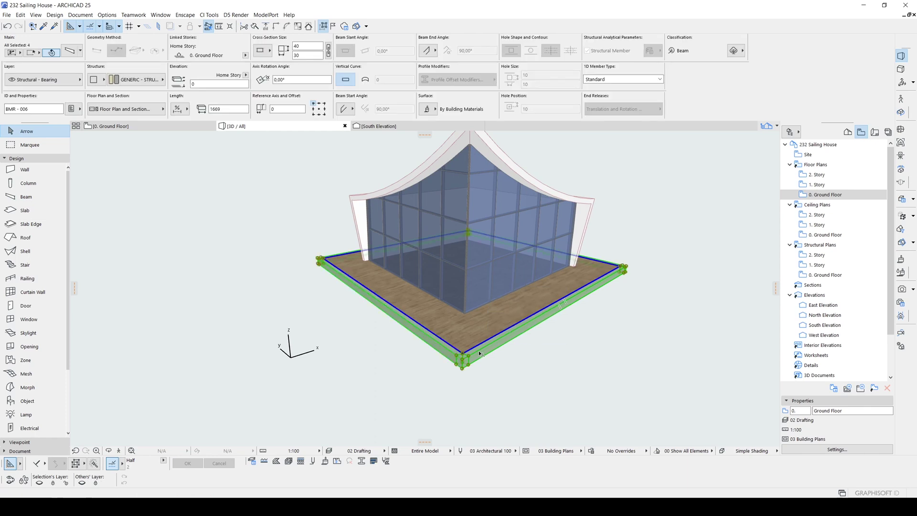
click(302, 46)
text(40)
key(Return)
scroll(474, 351, up, 2)
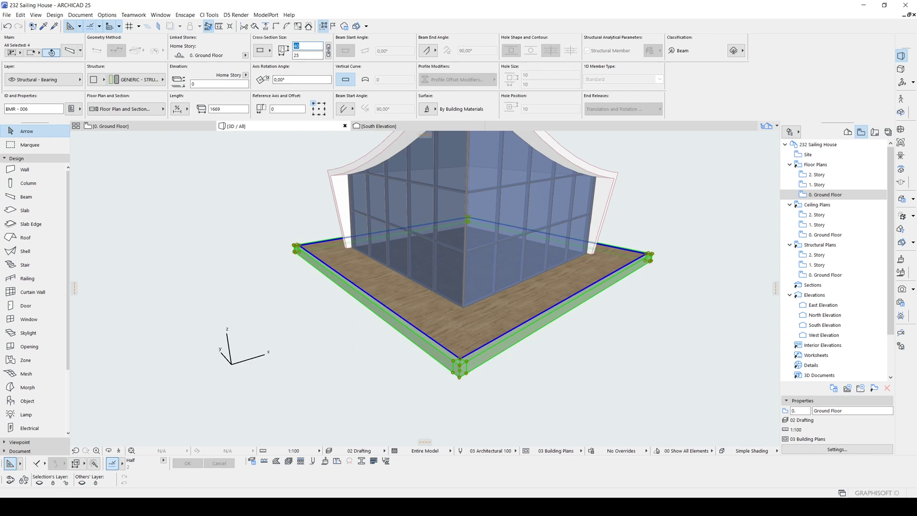
key(Return)
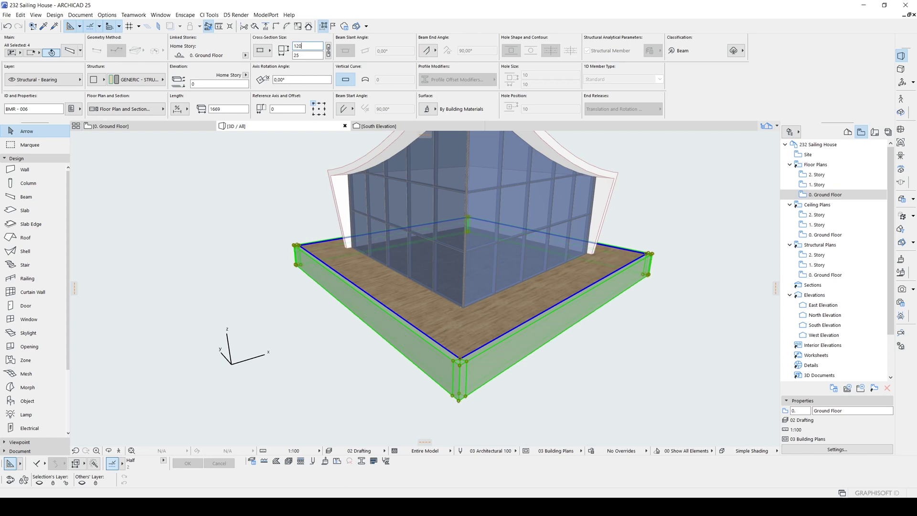
scroll(373, 288, up, 5)
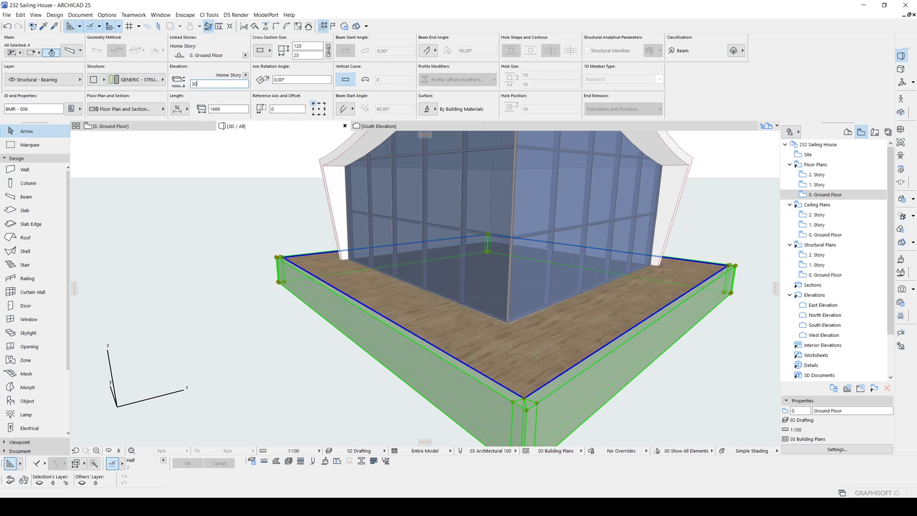
key(Return)
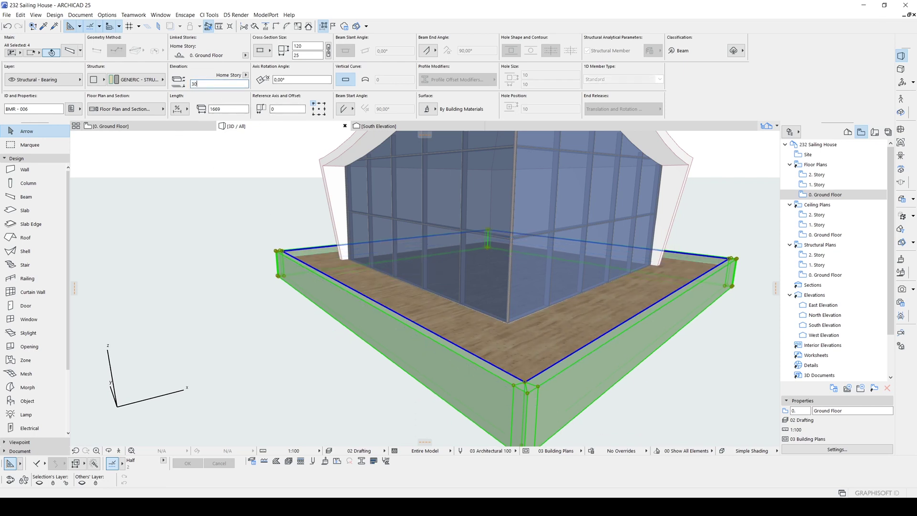
- Override all surfaces of the perimeter beams with linked Paint - Titanium White
click(427, 108)
click(429, 131)
click(429, 143)
click(428, 156)
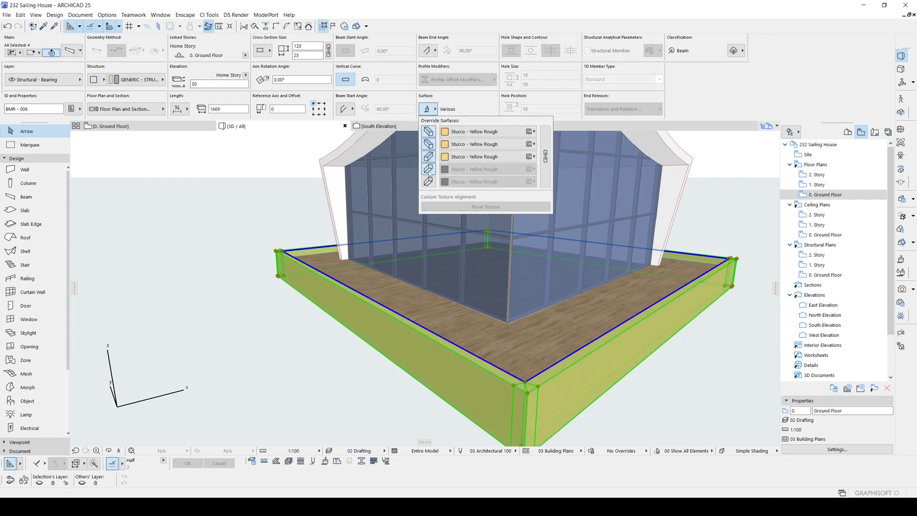
click(428, 168)
click(428, 181)
click(545, 156)
click(518, 159)
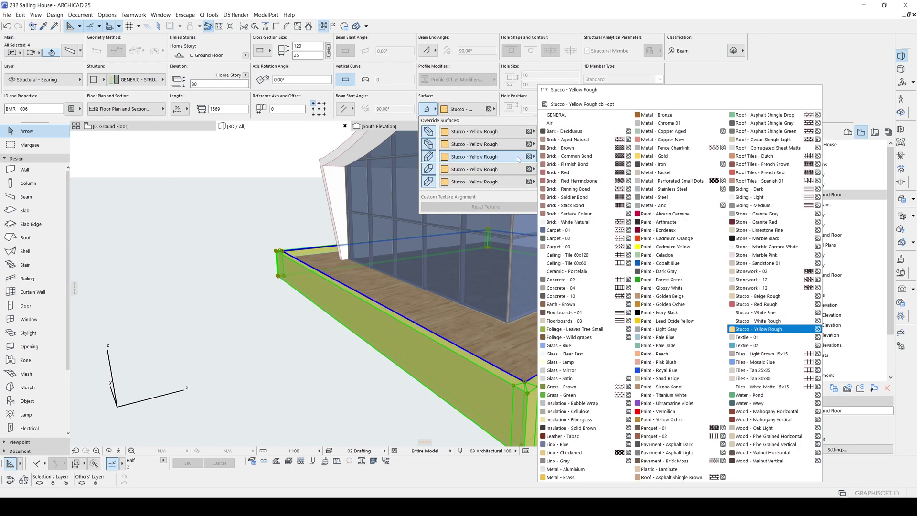
click(678, 402)
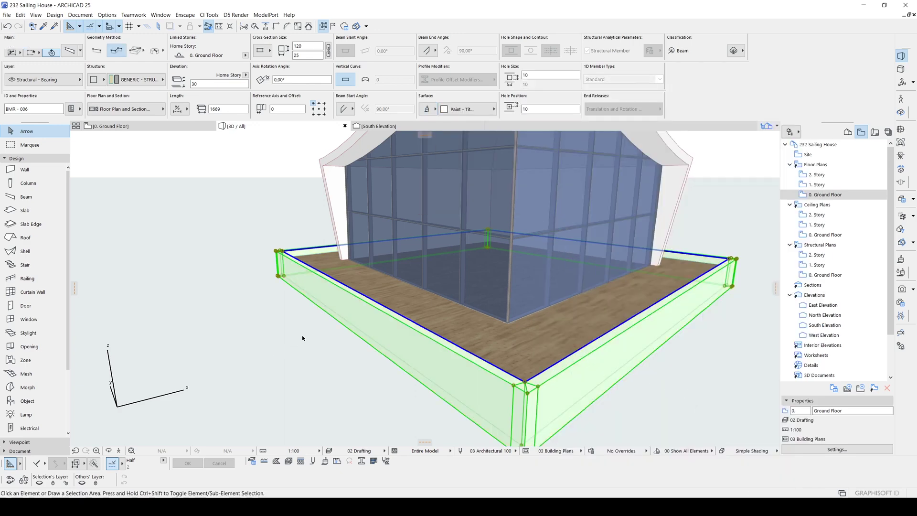
click(253, 355)
scroll(253, 356, down, 5)
shift+middle_drag(253, 356, 468, 302)
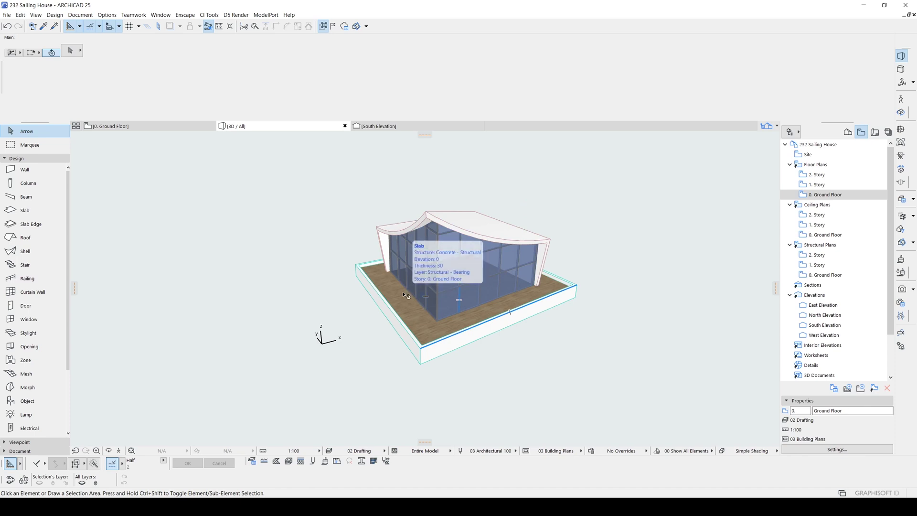
- Set the round column defaults to size 60 with both surfaces overridden by Paint - Titanium White
click(29, 183)
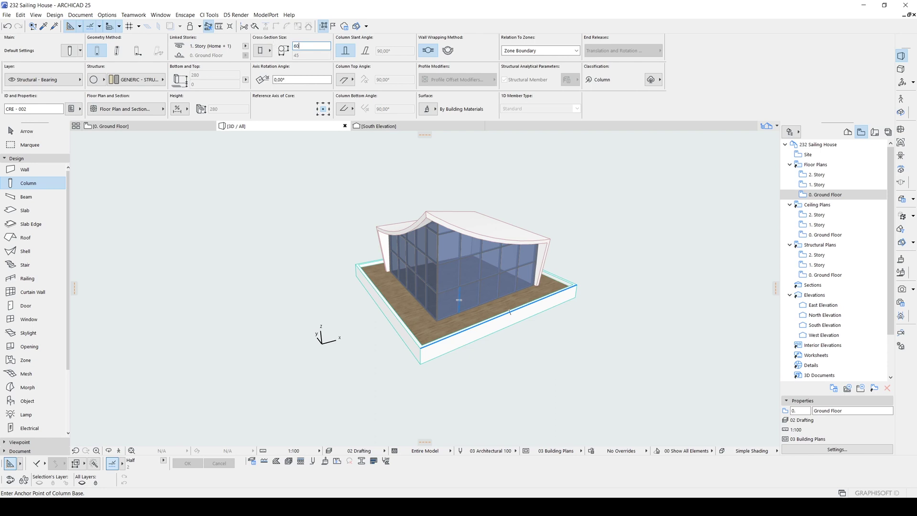
key(Return)
shift+middle_drag(377, 191, 457, 136)
click(430, 106)
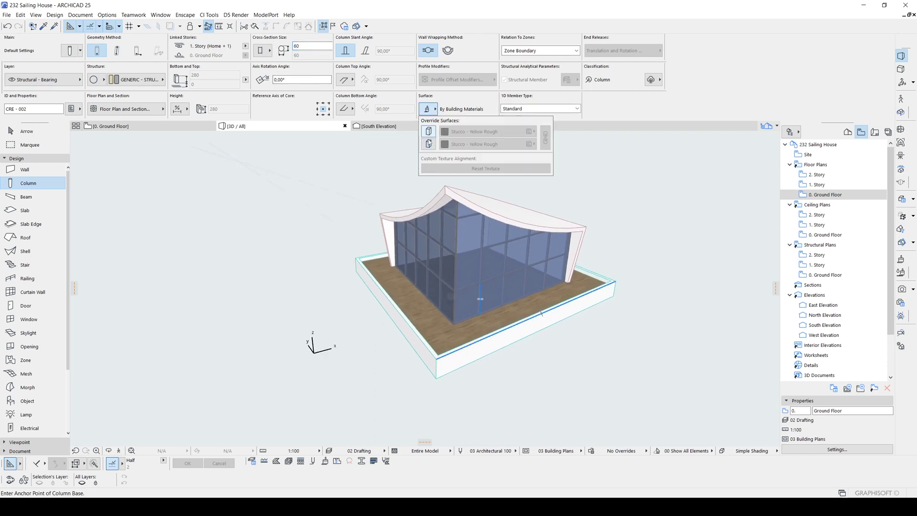
click(428, 131)
click(428, 144)
click(534, 144)
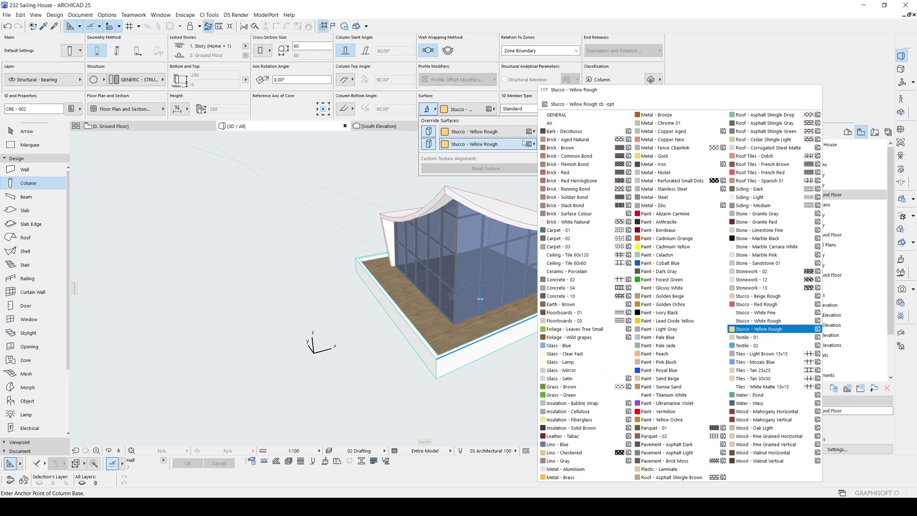
click(679, 404)
key(Escape)
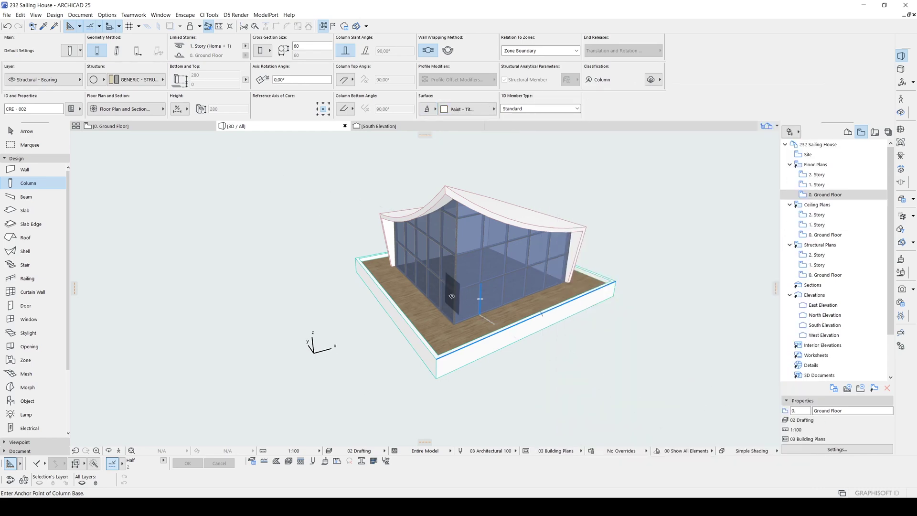
- On the Ground Floor plan, place a column at the three curtain wall corners and at the inner corner of the shell walls
shift+middle_drag(455, 295, 449, 330)
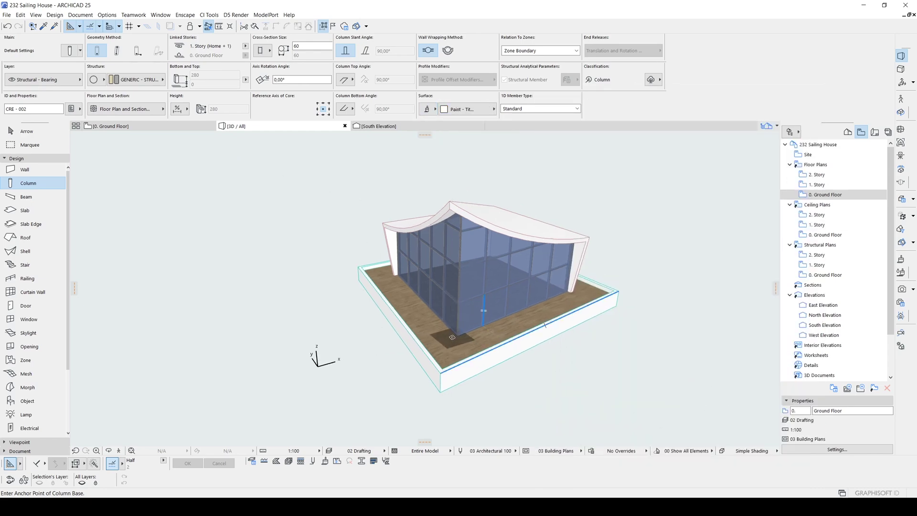
key(F2)
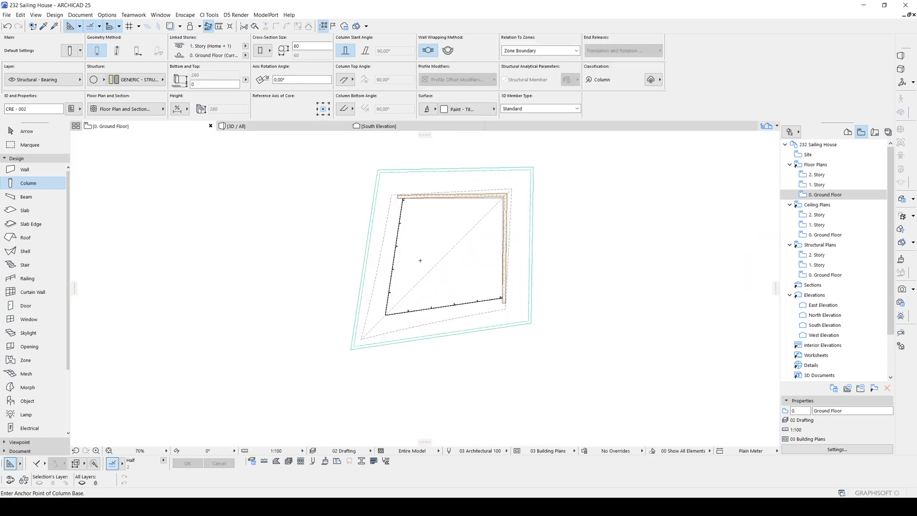
scroll(420, 260, up, 3)
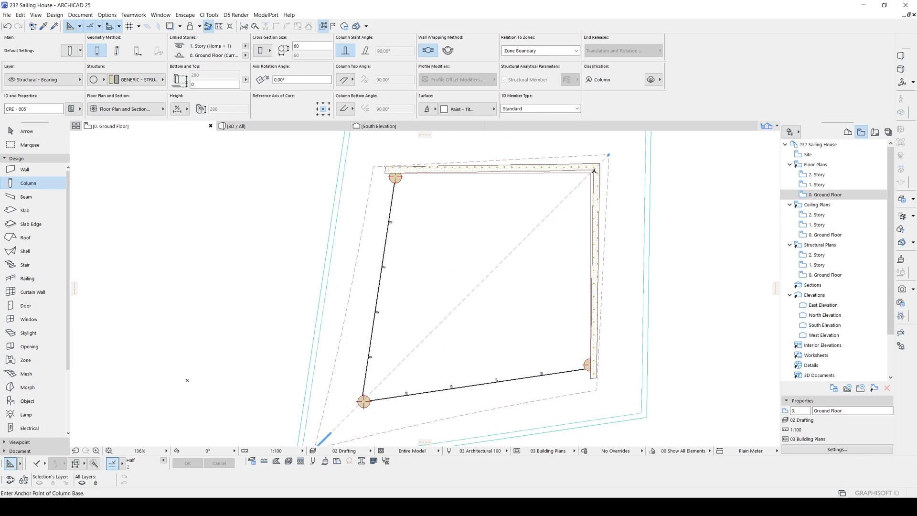
key(Escape)
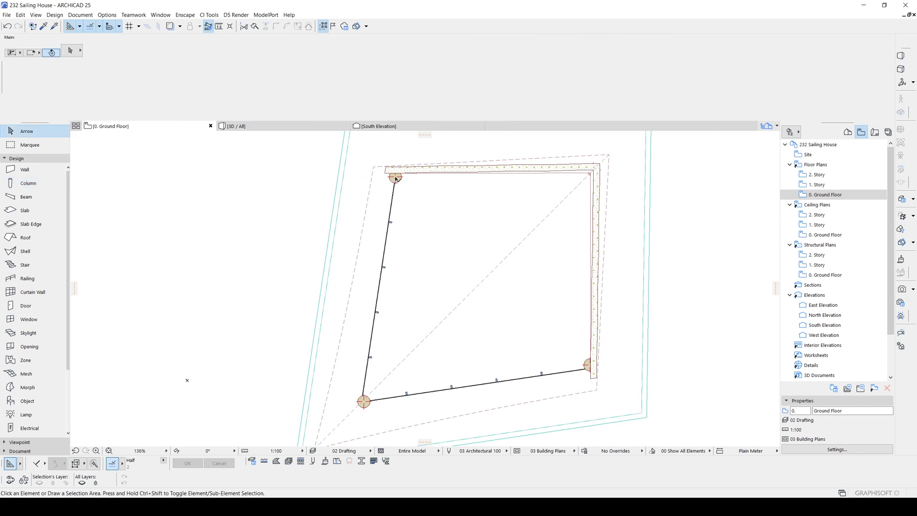
- Select all four columns in 3D and move them vertically down to a bottom elevation of -310, beneath the slab
key(F3)
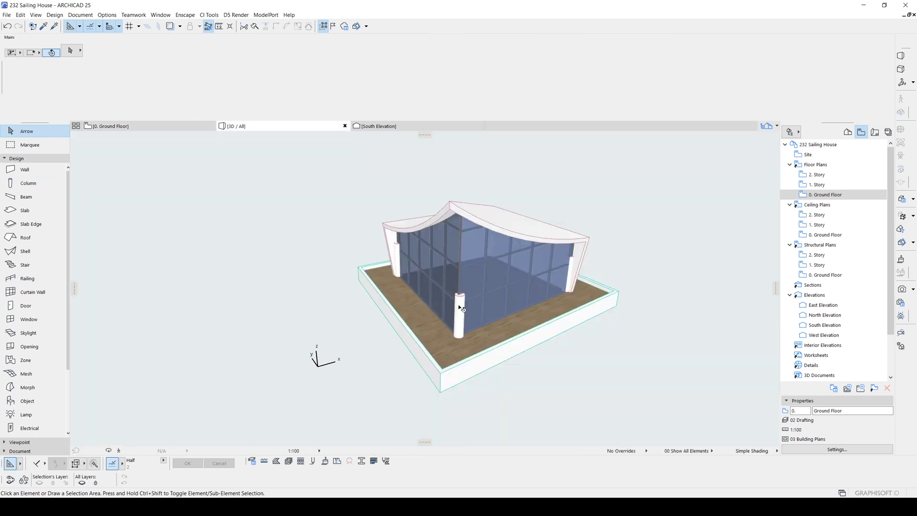
click(460, 308)
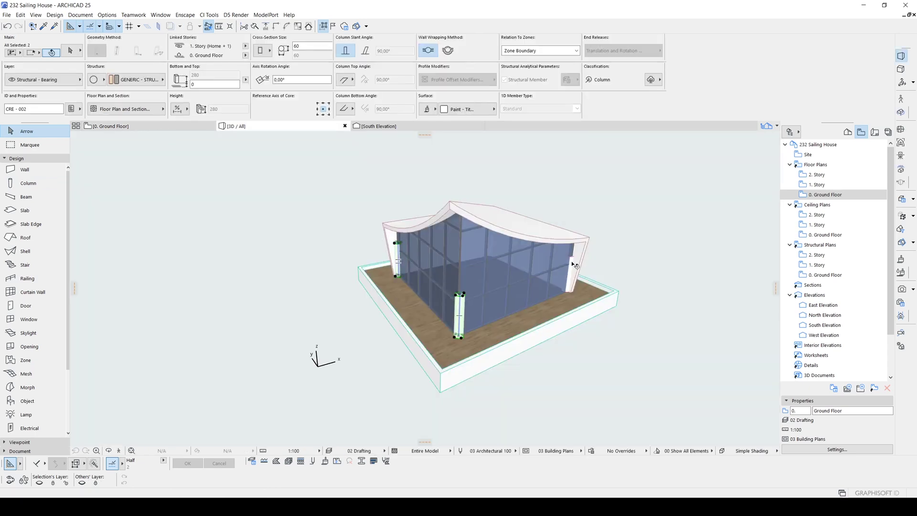
click(494, 374)
alt+click(477, 315)
key(ctrl+a)
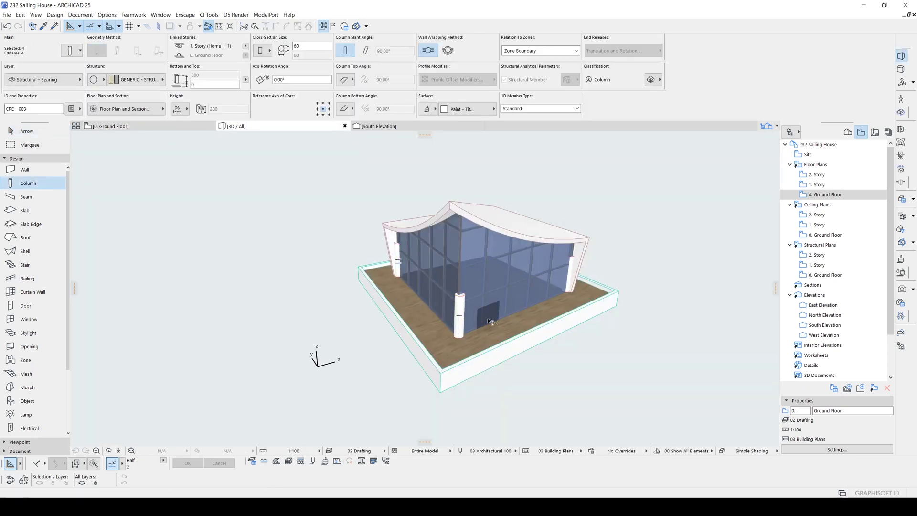
shift+middle_drag(480, 312, 481, 263)
click(484, 257)
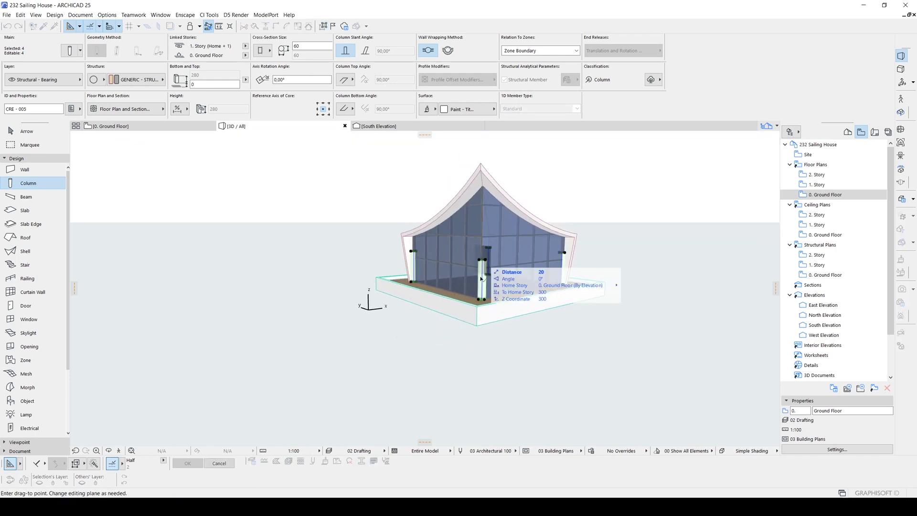
shift+middle_drag(481, 305, 479, 337)
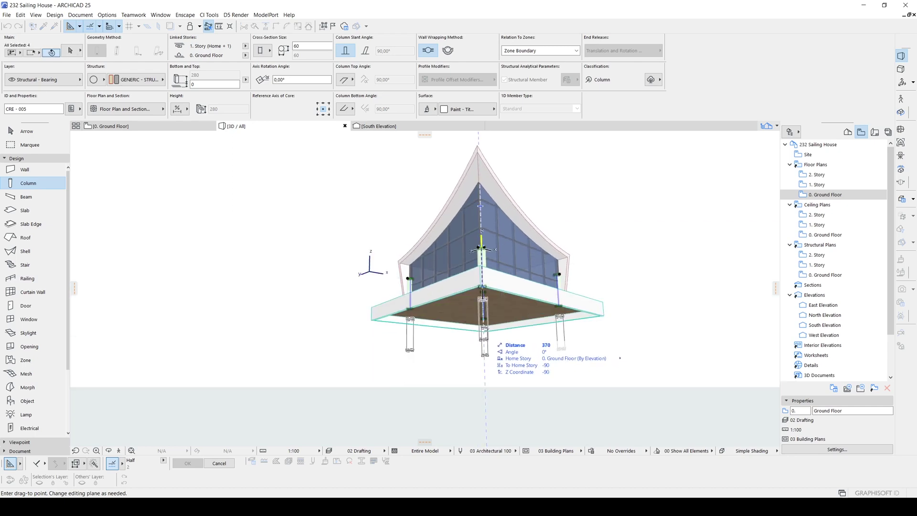
click(485, 329)
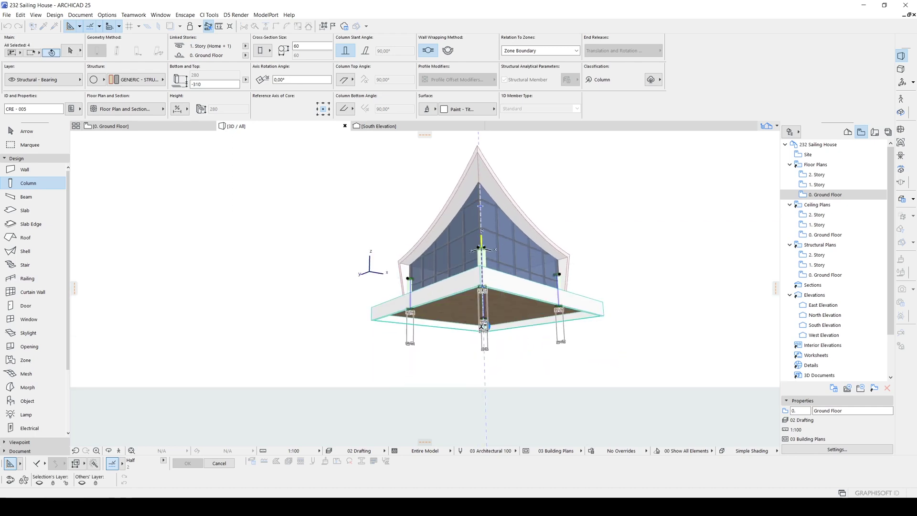
- Change the surface of the four selected columns to concrete and deselect them
shift+middle_drag(484, 328, 544, 262)
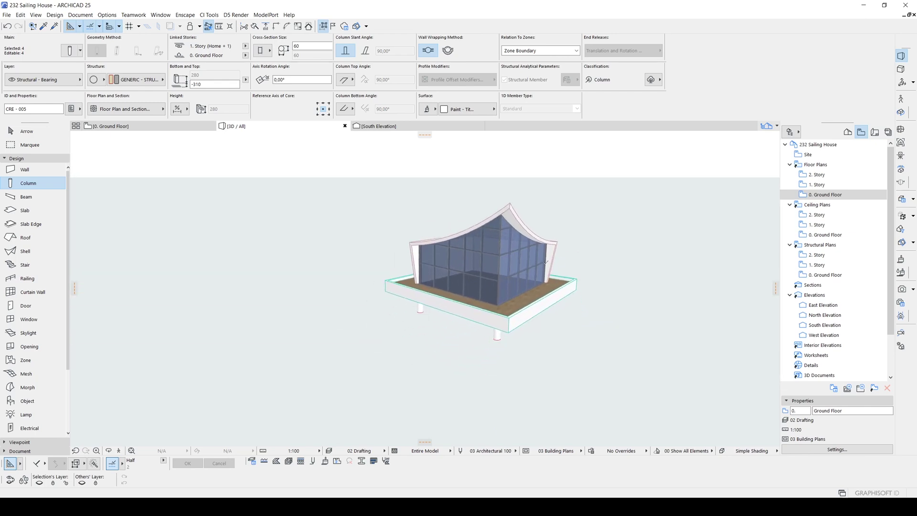
click(456, 109)
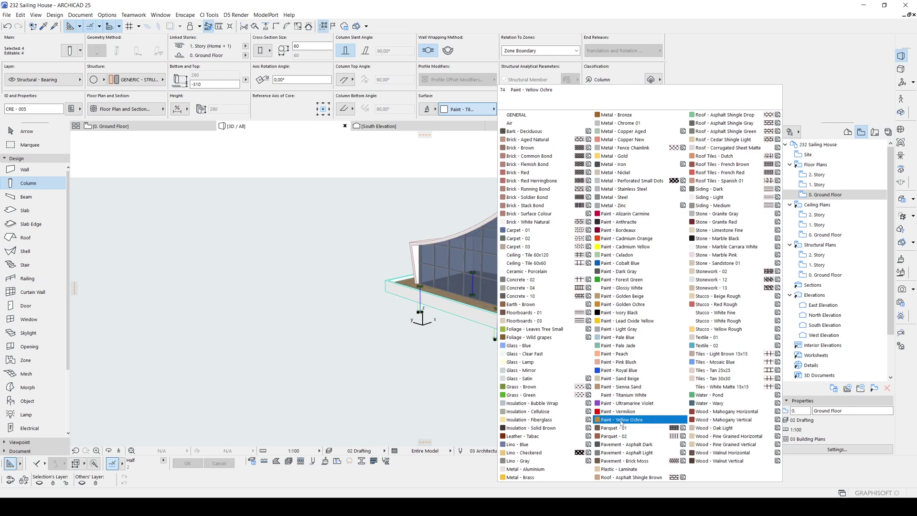
click(543, 284)
scroll(490, 332, up, 5)
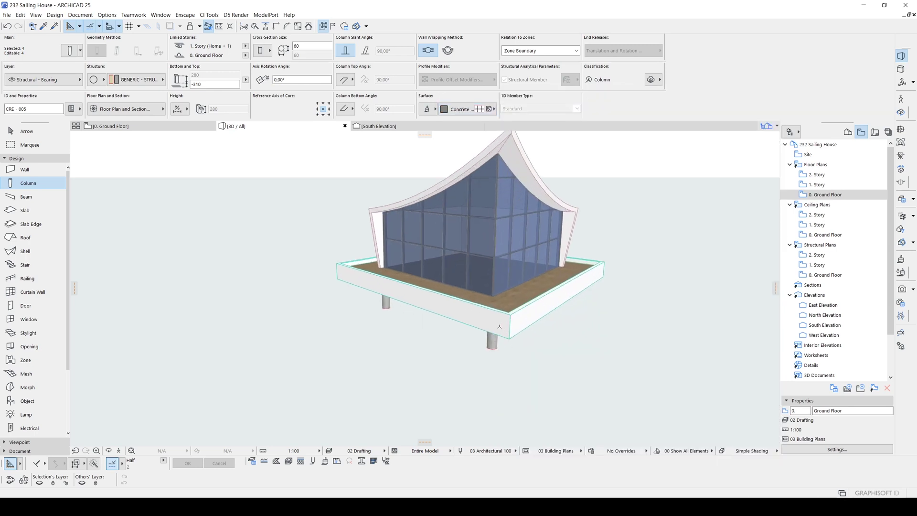
scroll(491, 332, down, 5)
shift+middle_drag(490, 331, 447, 287)
key(Escape)
- Keep the default railing segment settings and draw a closed railing on the Ground Floor plan along the perimeter beams' inner edges
click(29, 278)
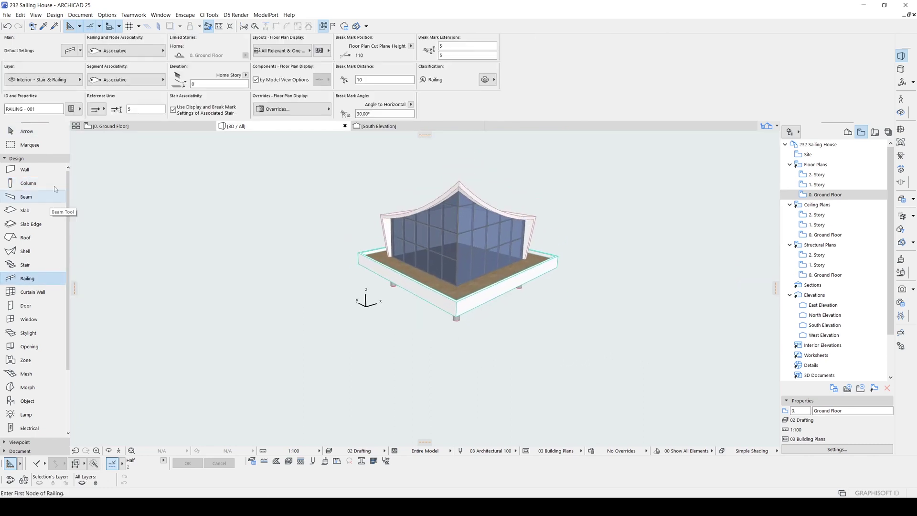
click(71, 50)
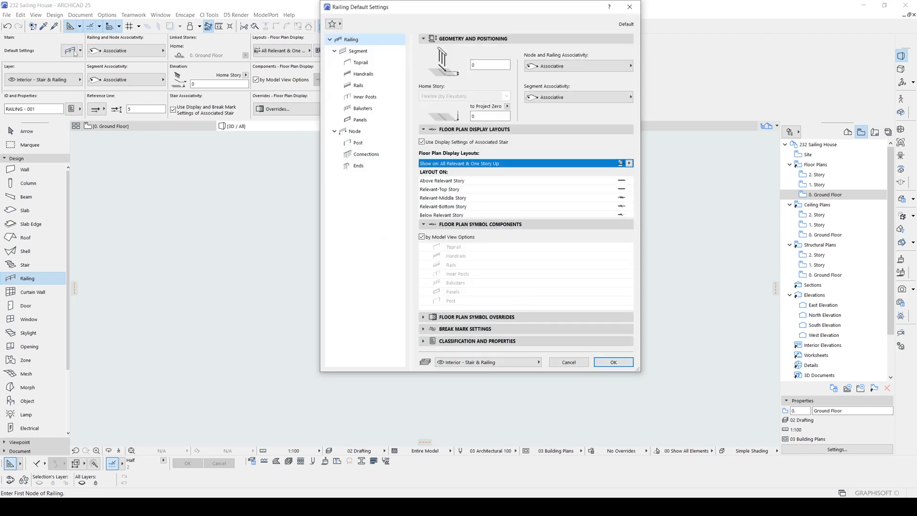
click(357, 51)
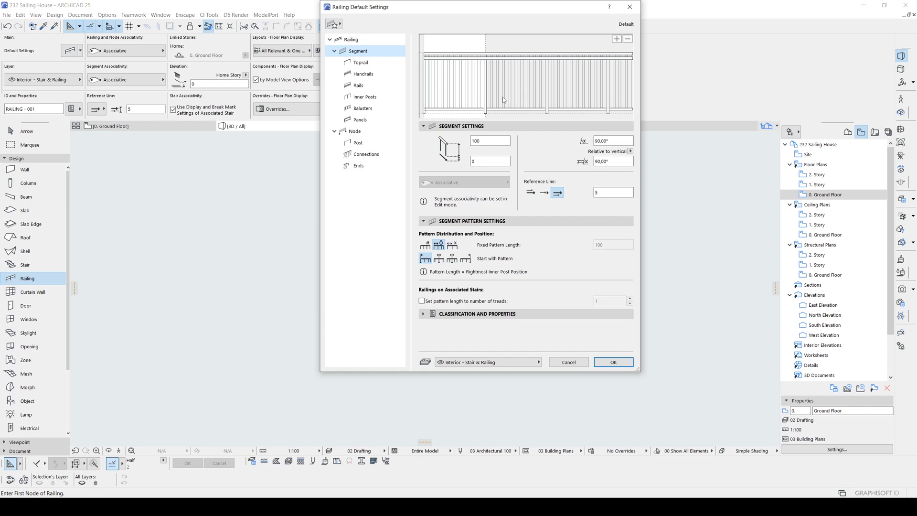
click(619, 364)
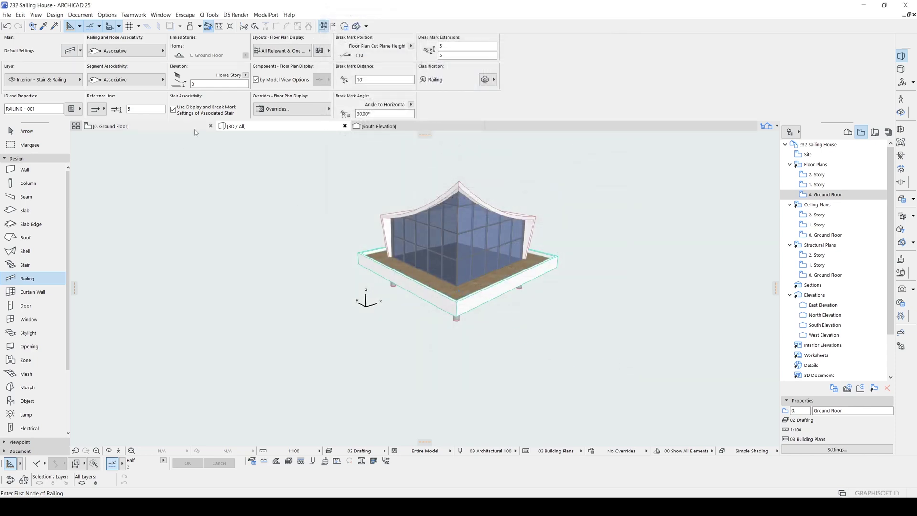
click(110, 126)
scroll(380, 191, down, 2)
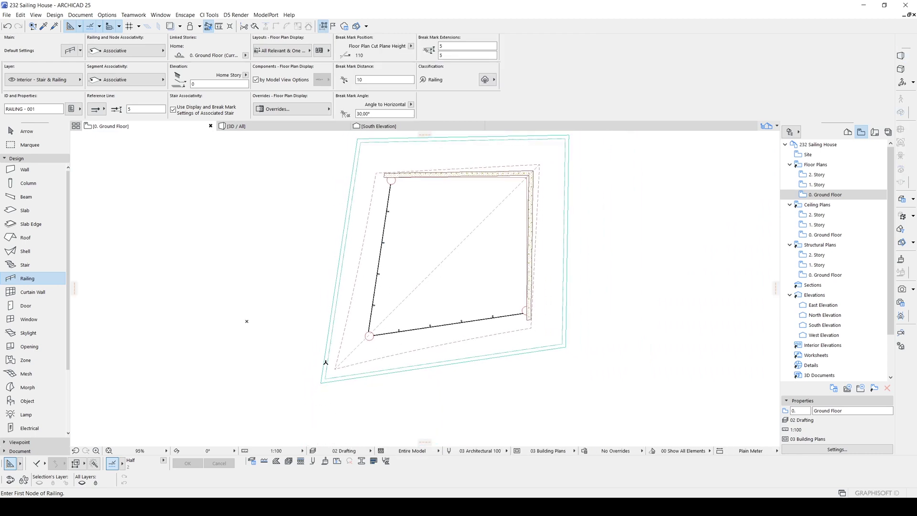
click(325, 377)
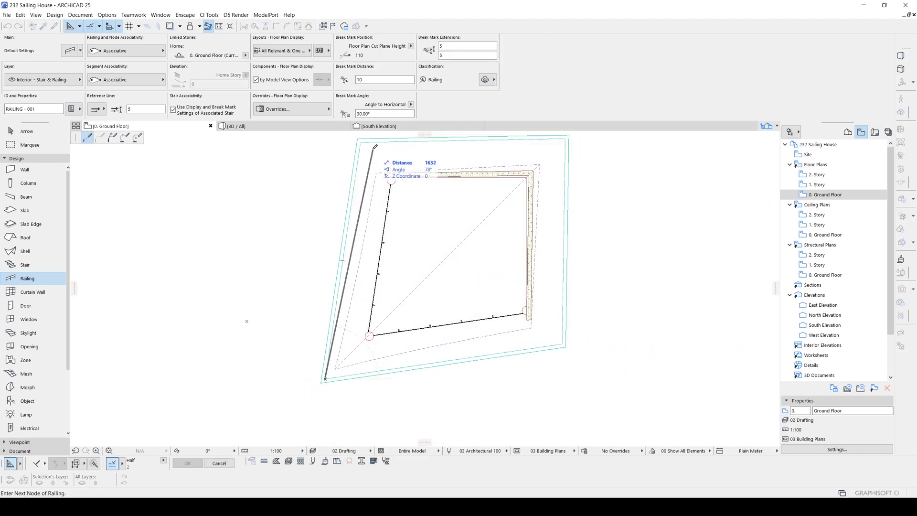
click(360, 140)
click(564, 139)
click(565, 338)
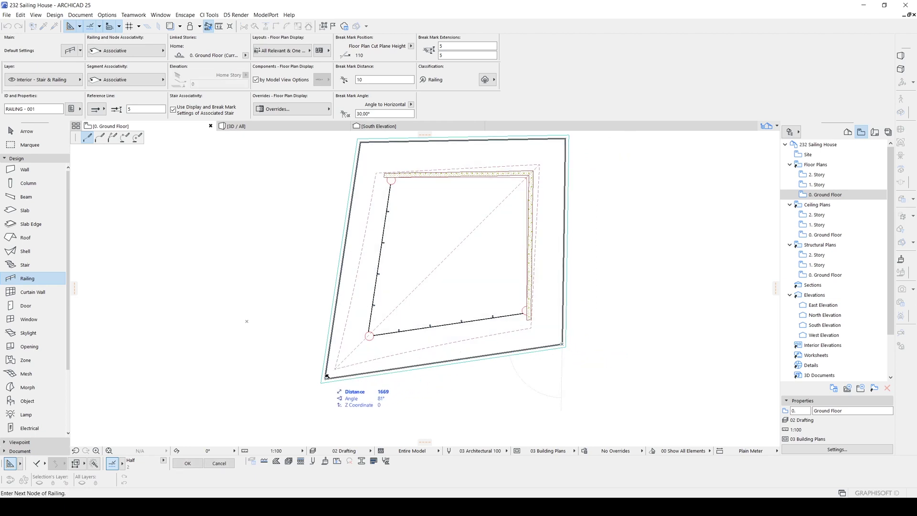
click(325, 377)
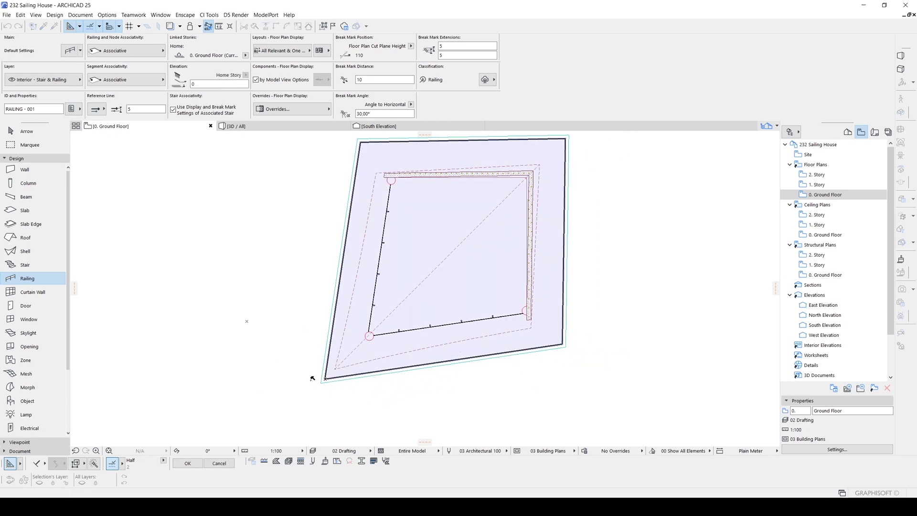
key(Escape)
- Select the new railing in 3D and apply the Wired Railing Segment favorite to it
key(F3)
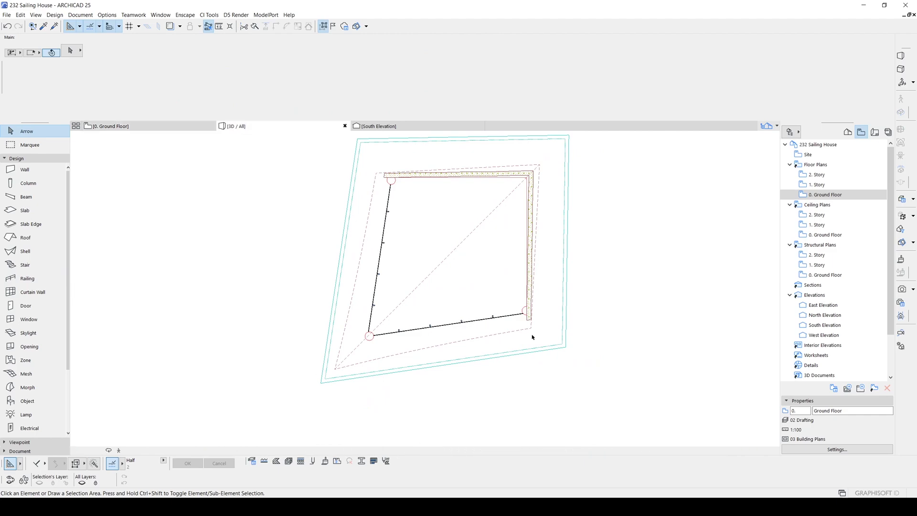
scroll(489, 342, up, 10)
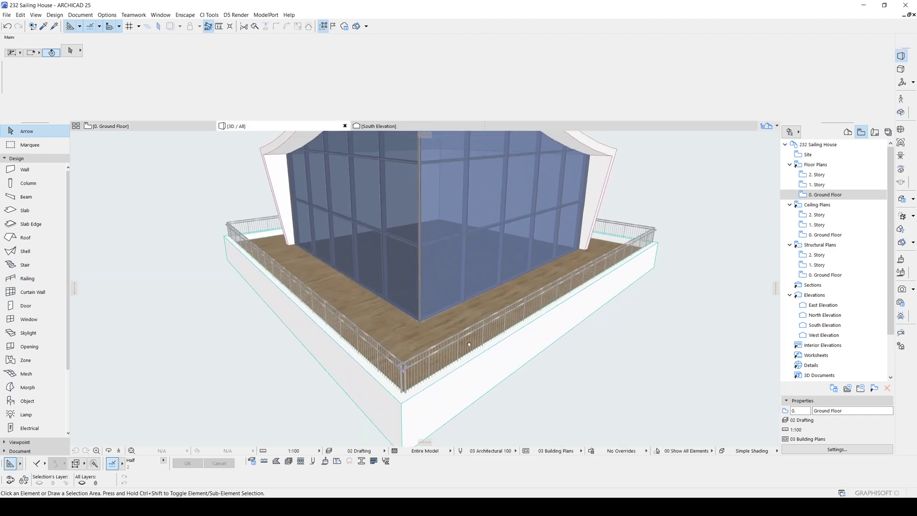
shift+middle_drag(506, 321, 413, 339)
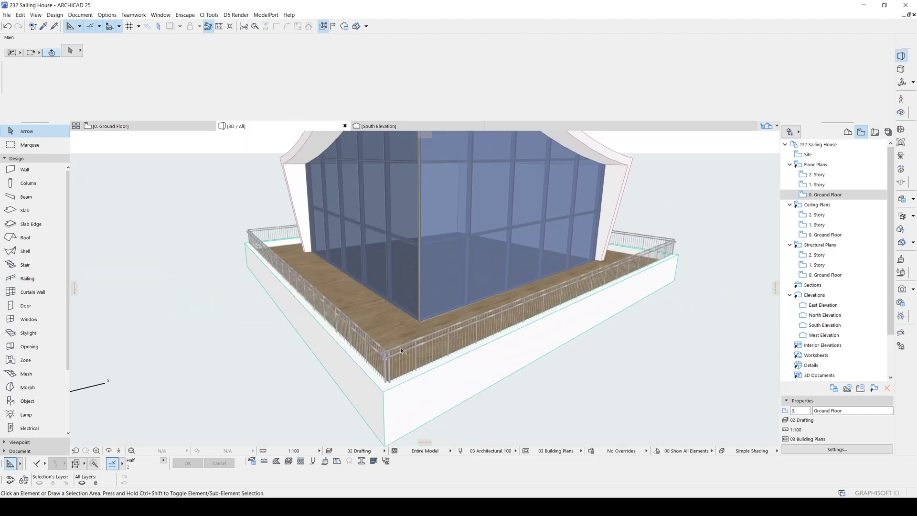
click(401, 350)
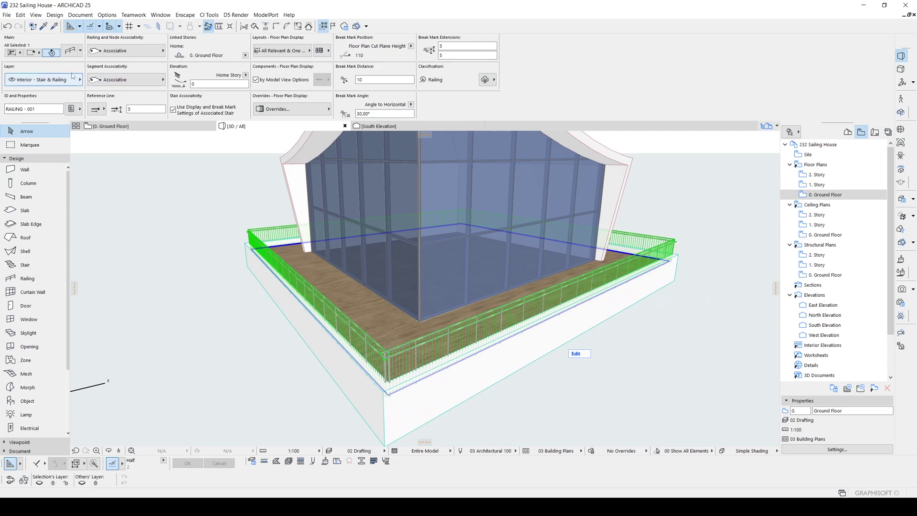
click(70, 52)
click(333, 25)
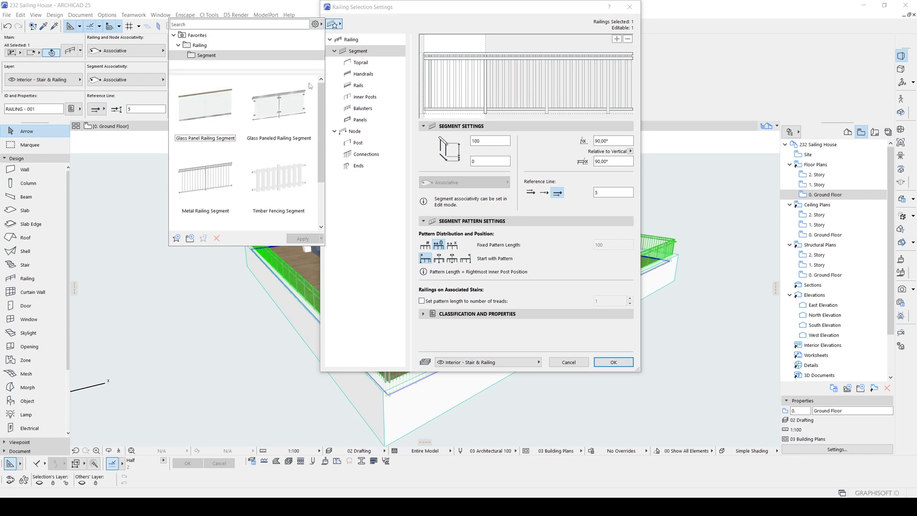
drag(319, 108, 314, 151)
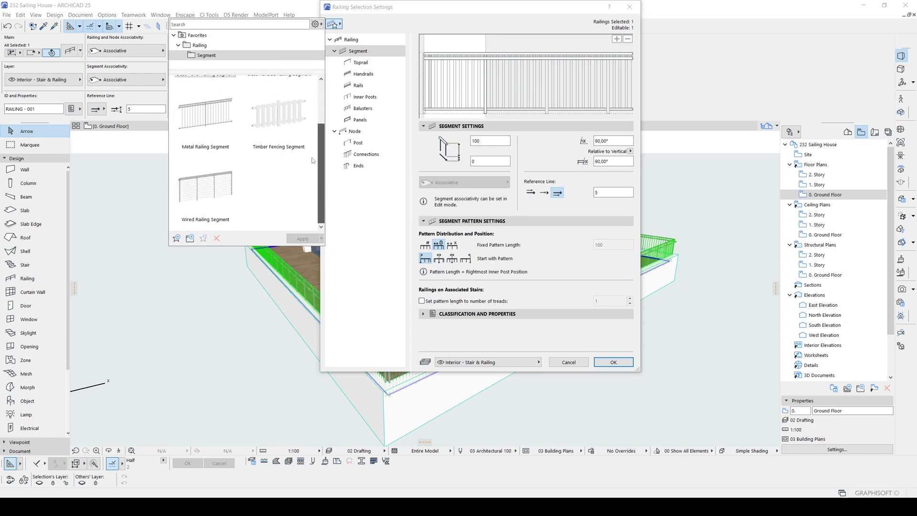
click(205, 191)
click(303, 238)
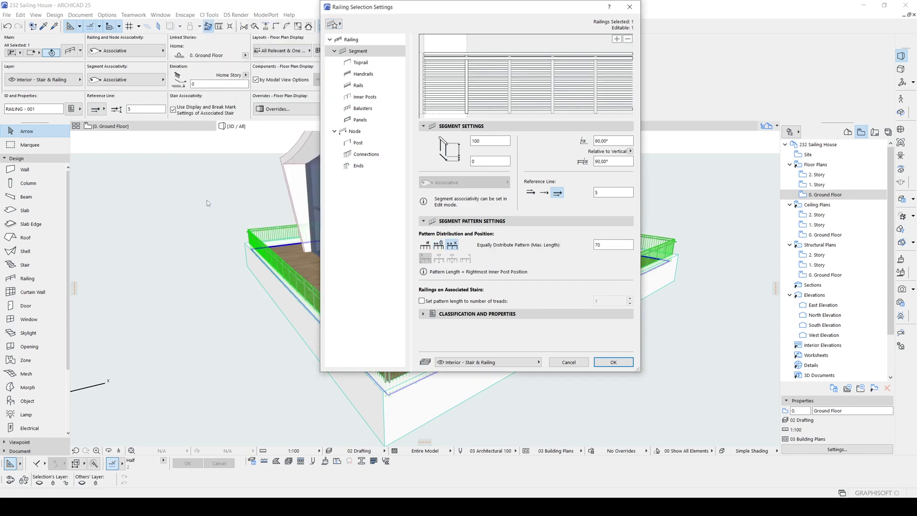
click(610, 361)
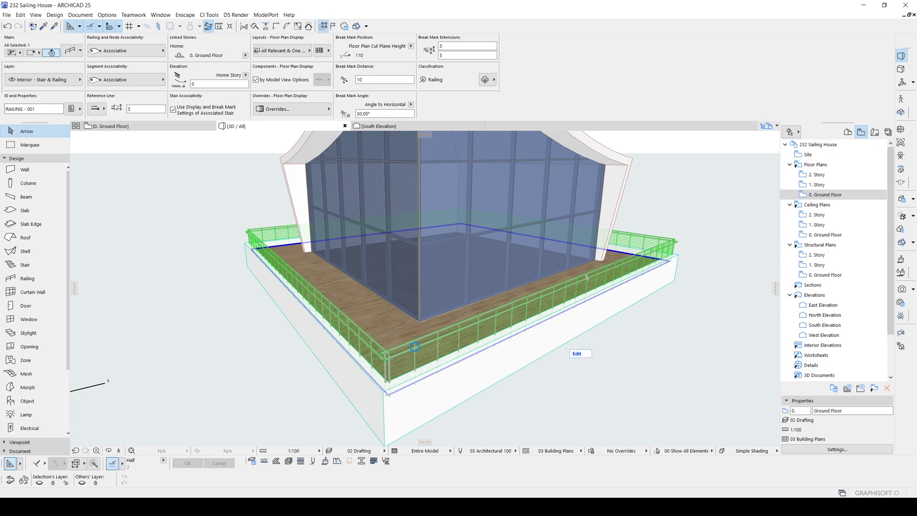
- Examine the wired railing along the slab edge in 3D and its corner on the Ground Floor plan
scroll(421, 372, up, 5)
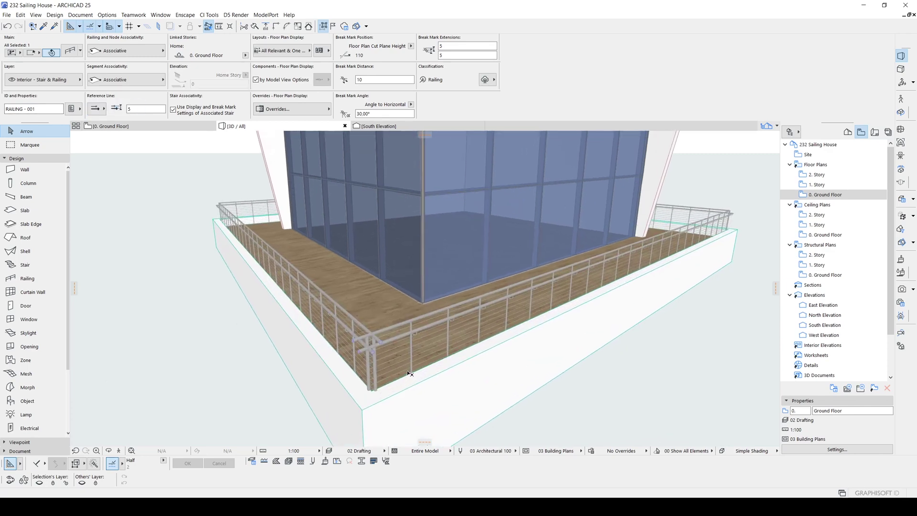
key(F2)
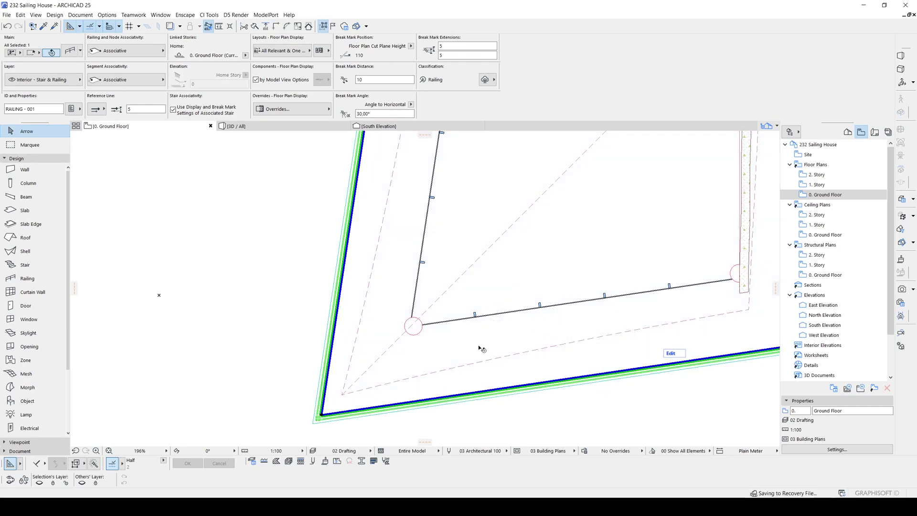
scroll(444, 359, up, 3)
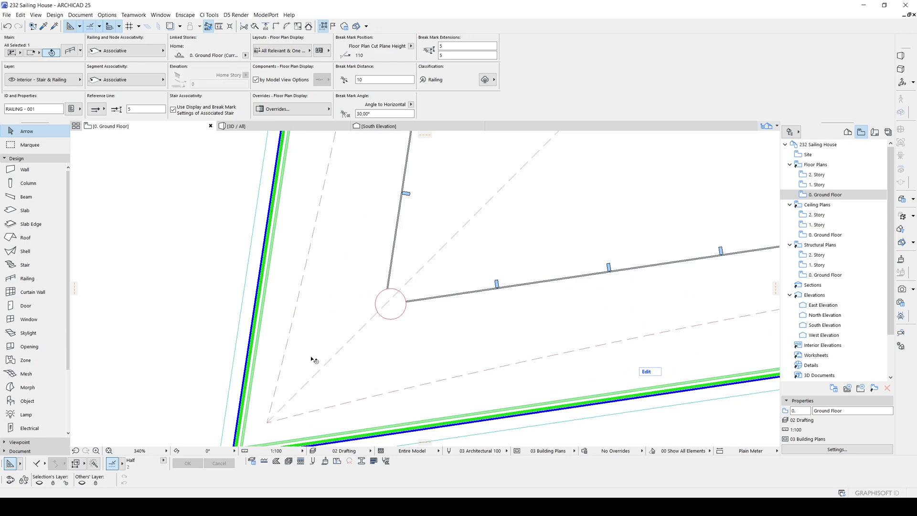
scroll(308, 361, down, 5)
key(F3)
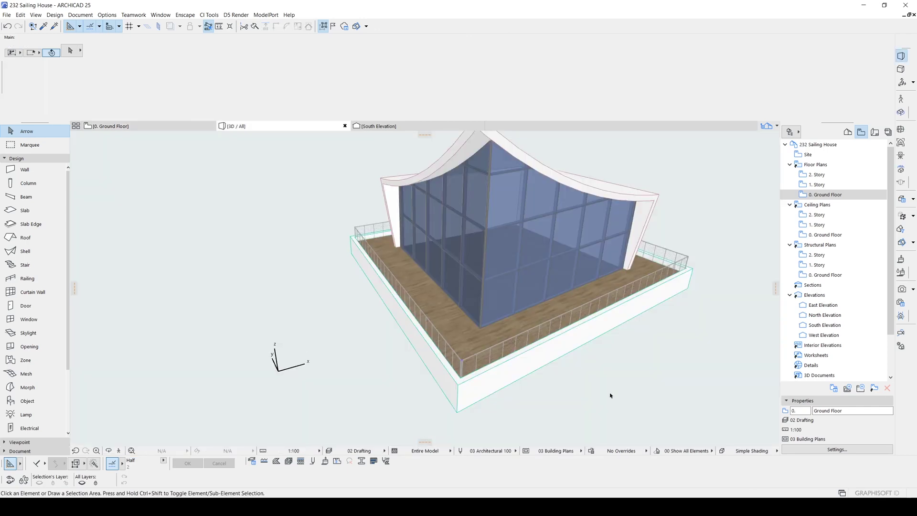
- Select the corner curtain wall in 3D and enter its edit mode
shift+middle_drag(611, 396, 580, 414)
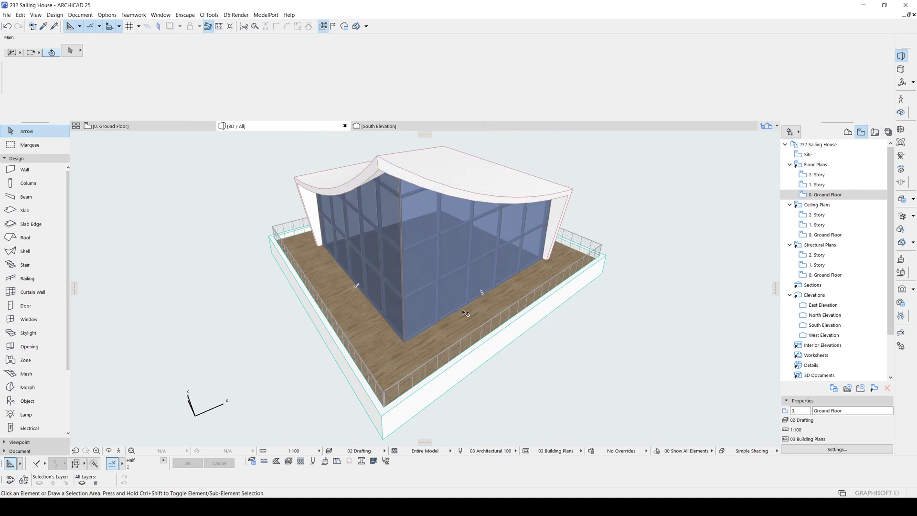
click(443, 300)
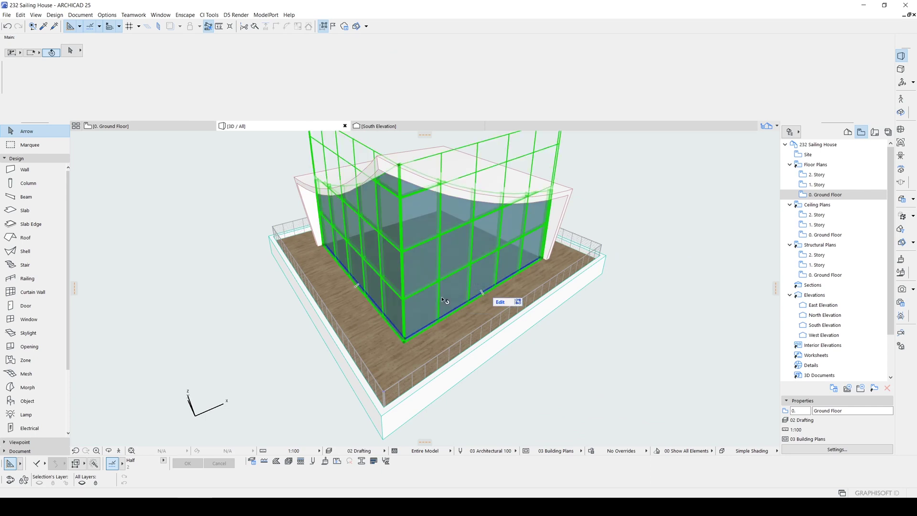
click(500, 302)
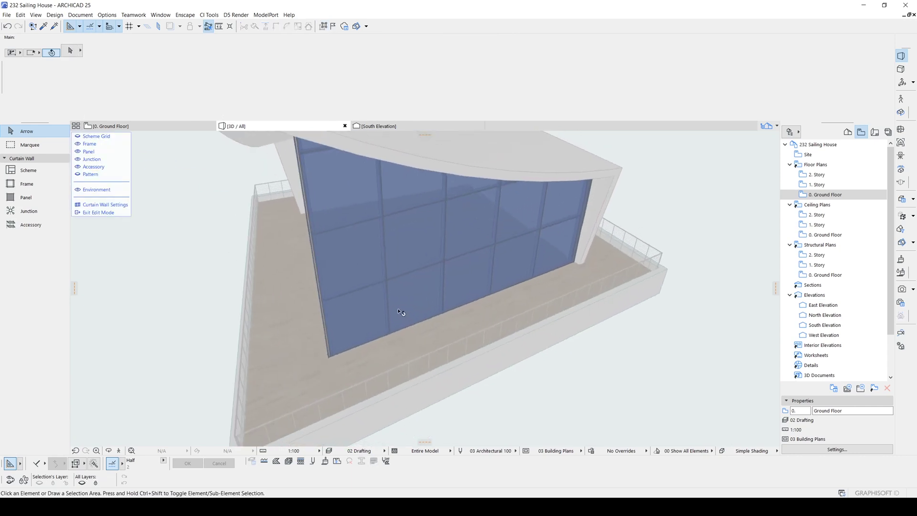
- Change the second bottom-row panel from the curtain wall's corner to the CW Door 25 type
click(411, 299)
scroll(416, 297, up, 2)
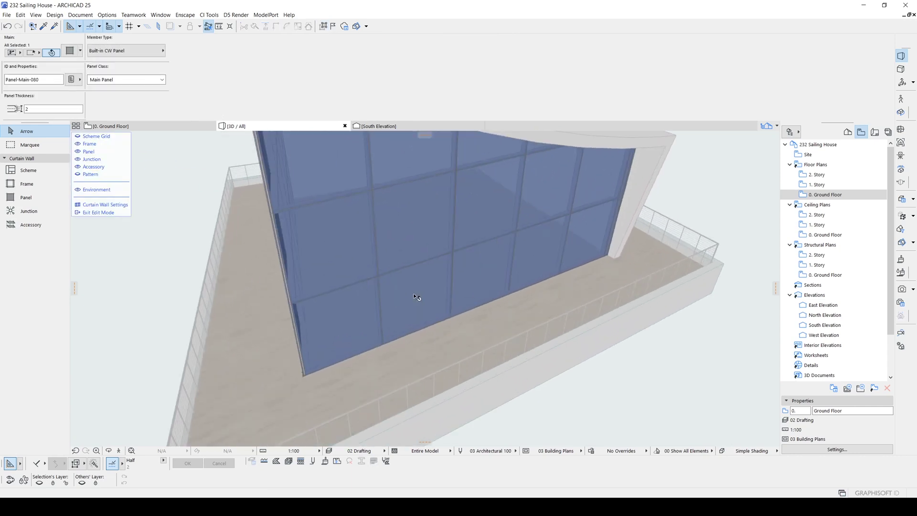
middle_drag(416, 296, 443, 305)
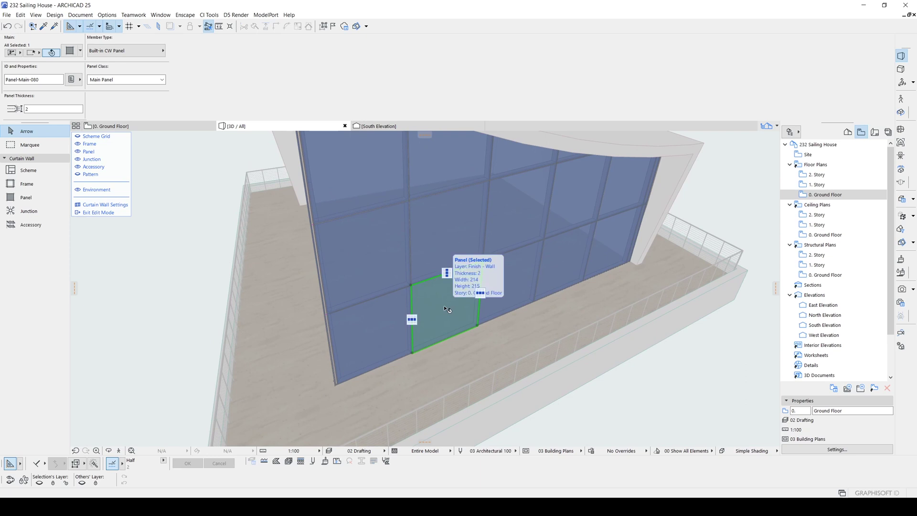
double_click(476, 304)
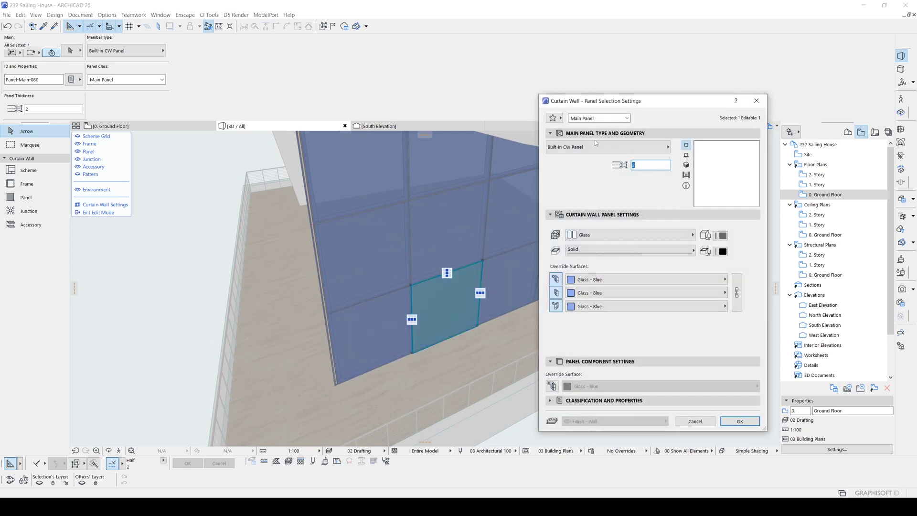
click(578, 148)
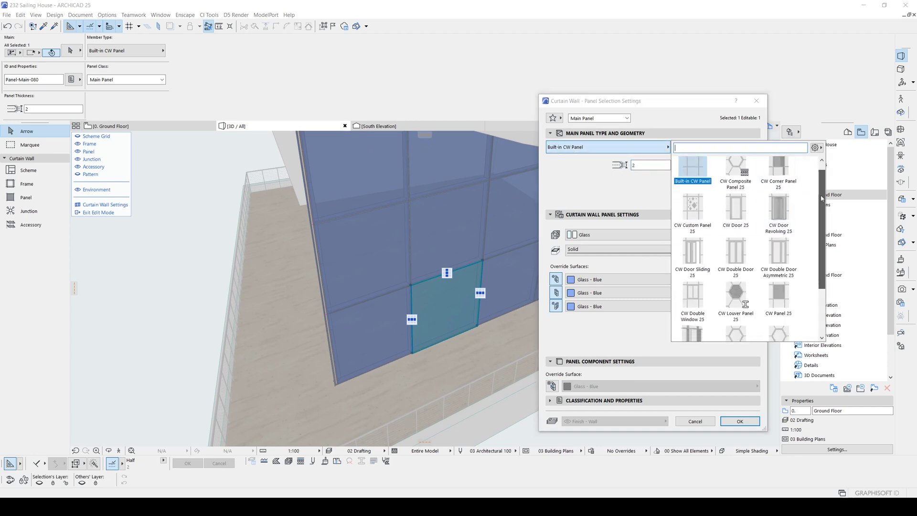
drag(821, 193, 821, 215)
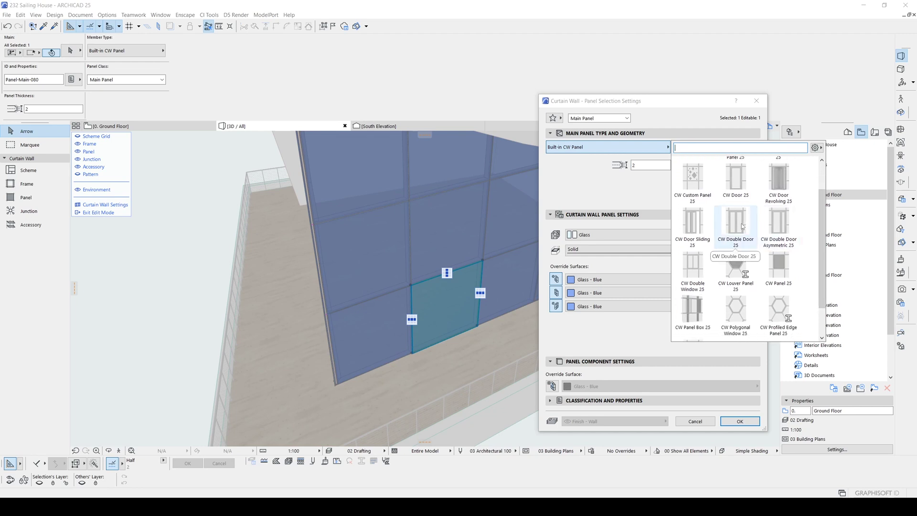
click(620, 199)
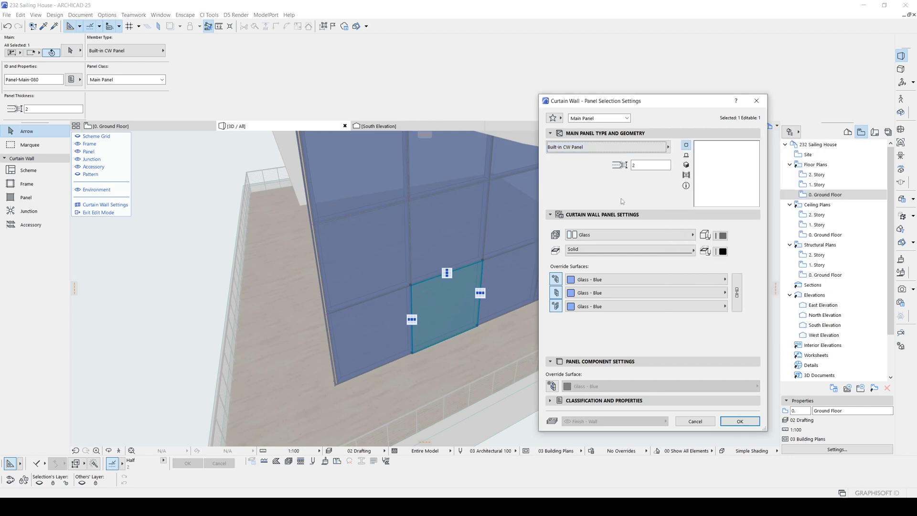
click(615, 150)
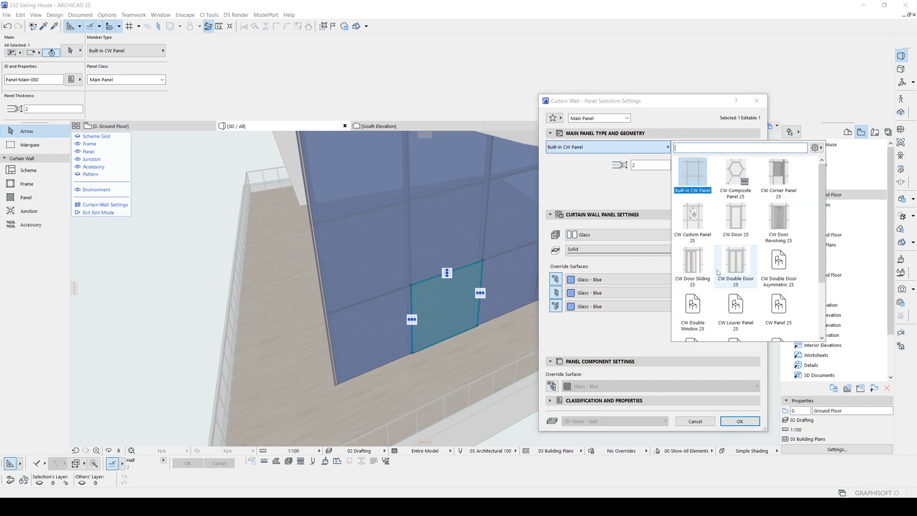
click(728, 213)
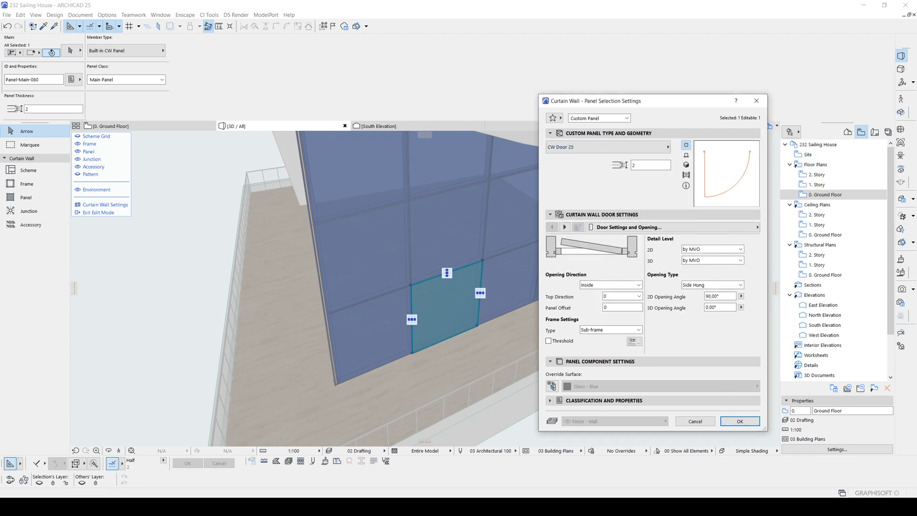
click(740, 421)
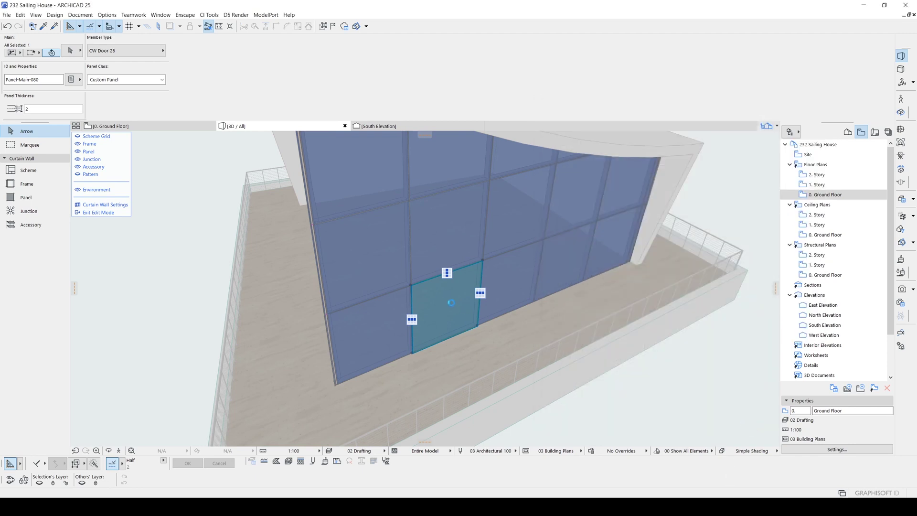
- Turn the second bottom-row panel from the curtain wall's corner into a double door
mouse_move(466, 303)
shift+middle_down()
mouse_move(375, 310)
mouse_move(401, 316)
shift+middle_up()
scroll(500, 277, up, 2)
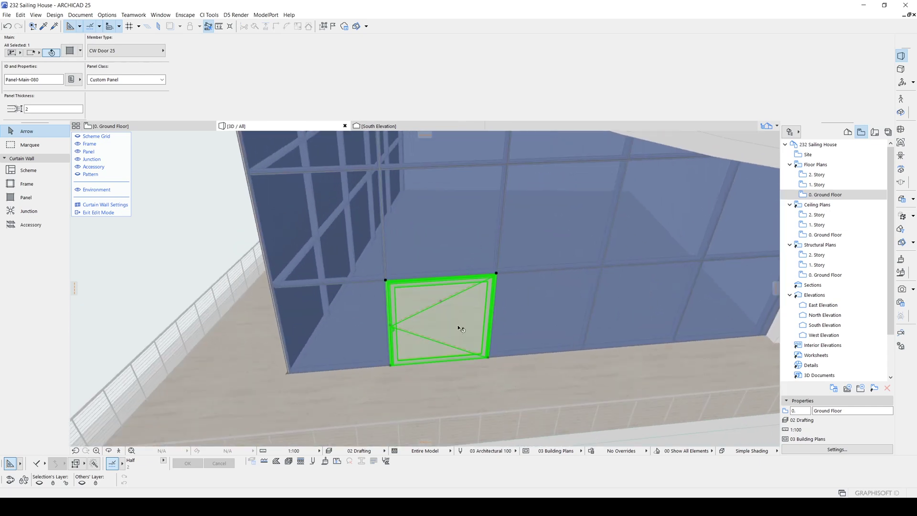
click(592, 315)
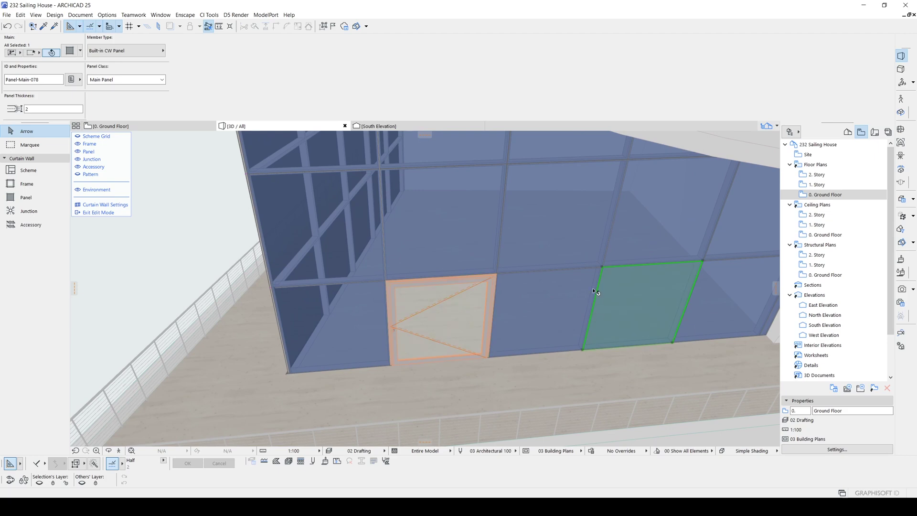
drag(562, 242, 445, 363)
click(537, 308)
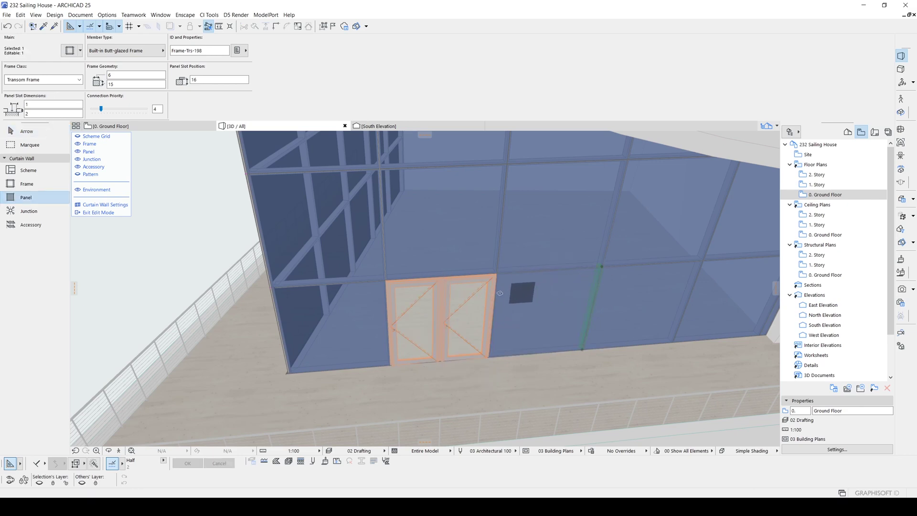
- Transfer the built-in glass panel's settings to the door leaf farther from the curtain wall's corner, leaving a single CW Door 25
ctrl+alt+click(465, 311)
scroll(436, 318, down, 5)
shift+middle_drag(439, 329, 458, 329)
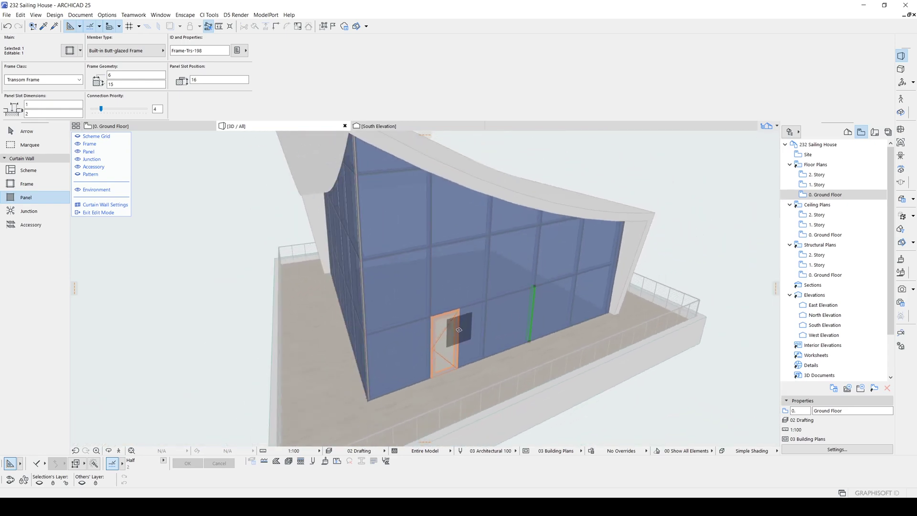
key(Escape)
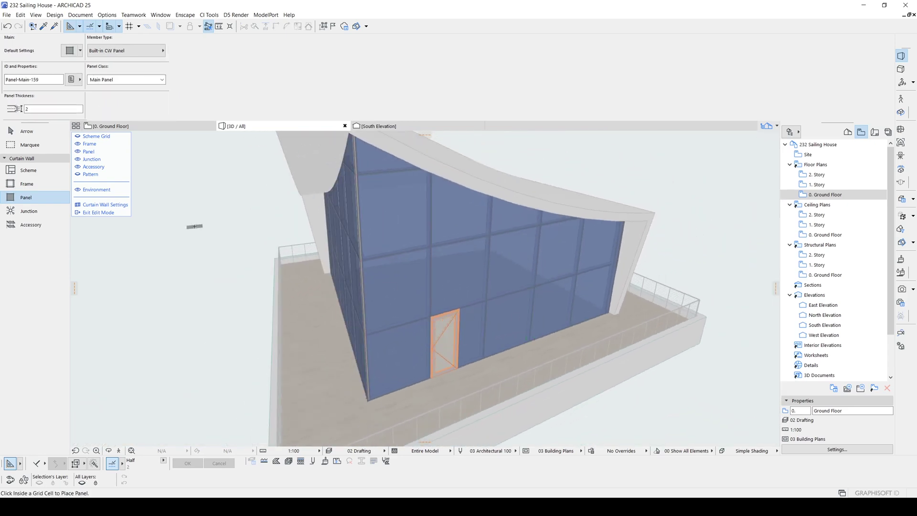
- Select the remaining CW Door 25 panel and set its handle to Style 12 in the panel settings
click(27, 131)
scroll(457, 336, up, 2)
click(456, 338)
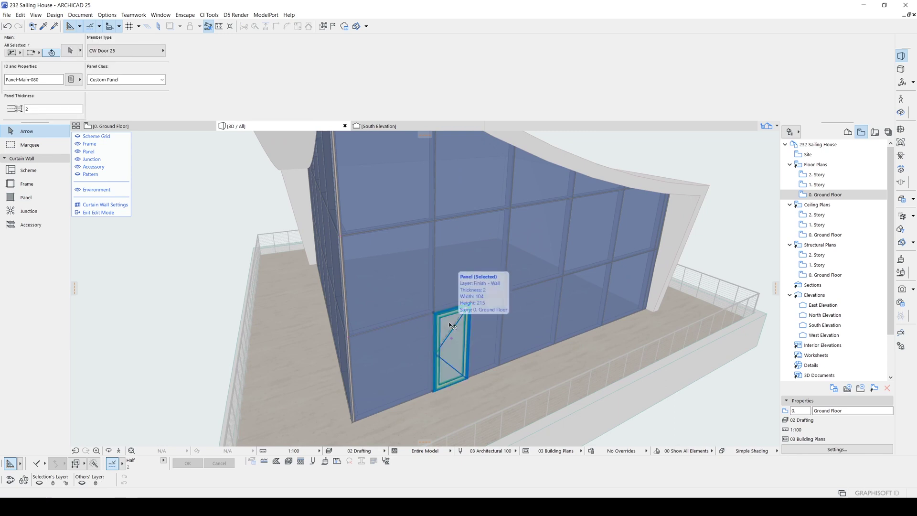
double_click(451, 326)
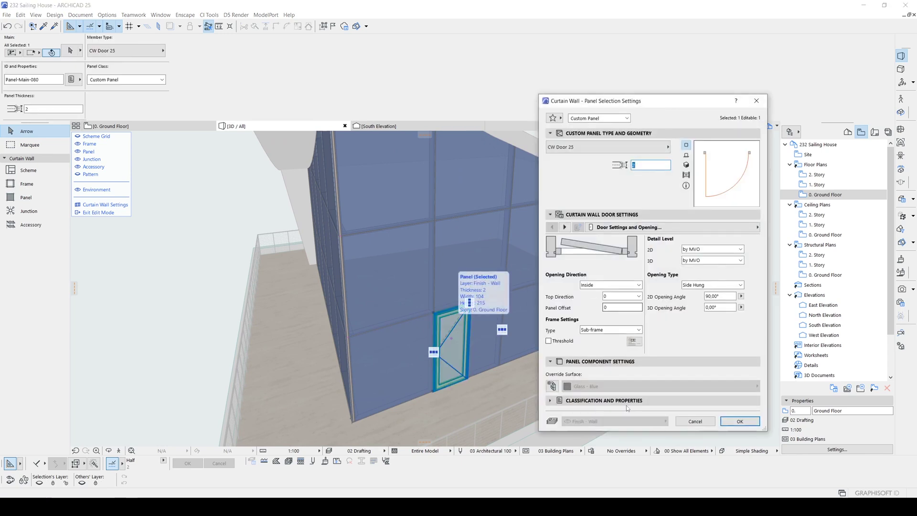
click(564, 227)
click(564, 228)
click(564, 227)
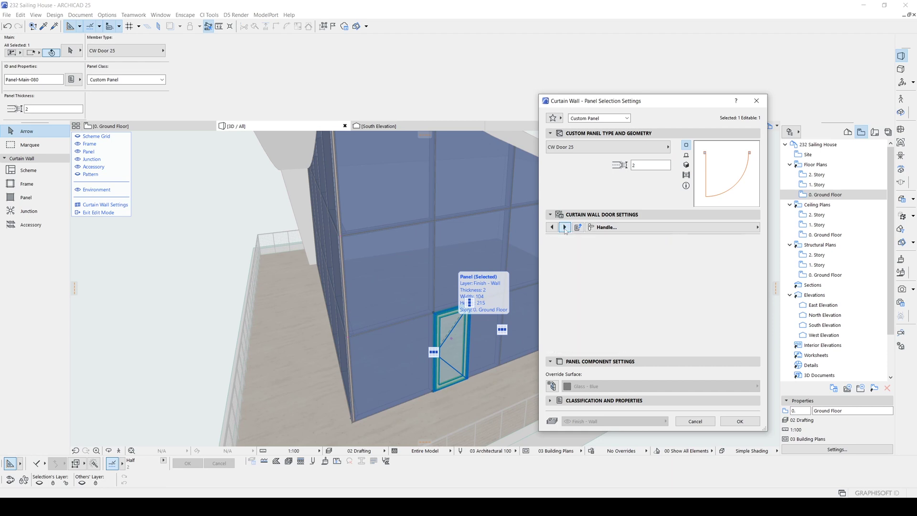
click(563, 227)
click(553, 227)
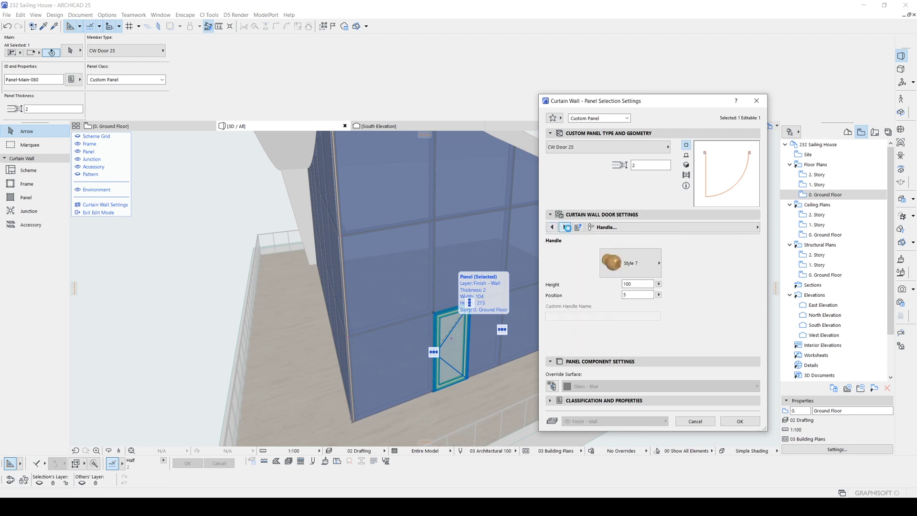
click(564, 227)
click(552, 228)
click(617, 274)
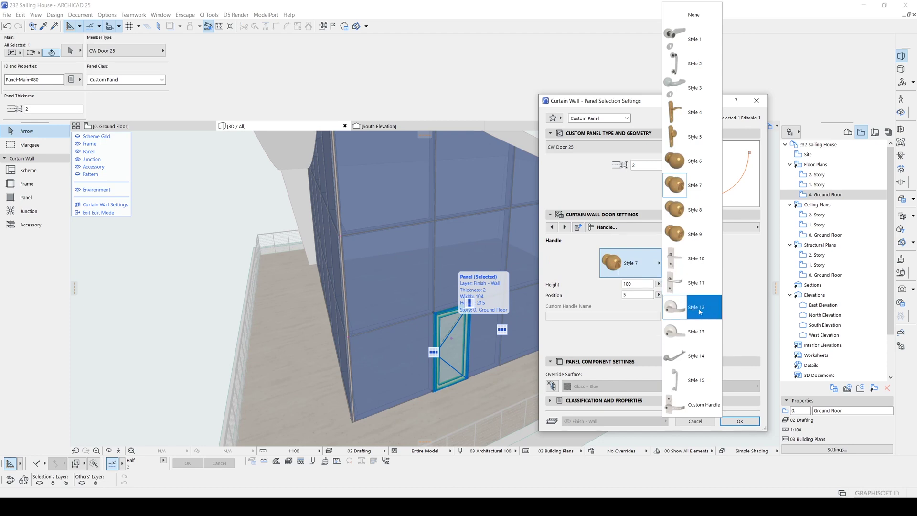
click(713, 315)
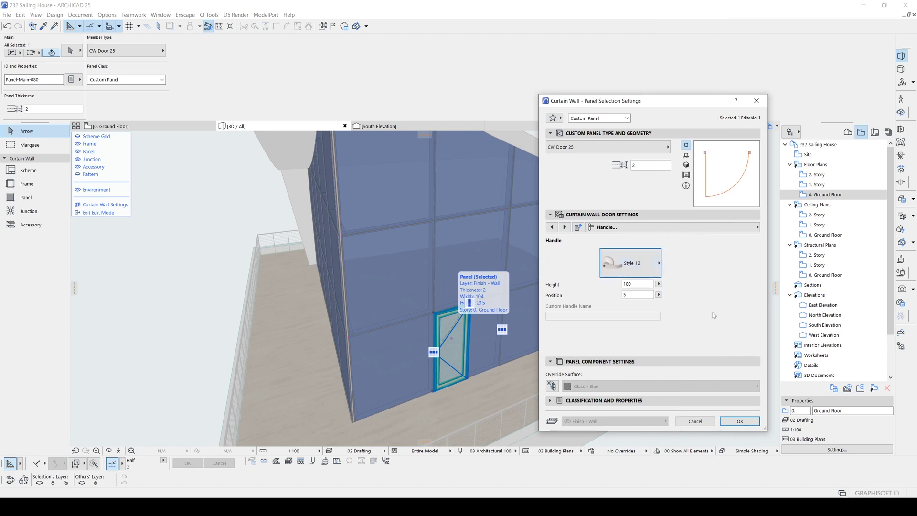
- Enable Override Surfaces in the door's model attributes and apply the panel settings
click(564, 227)
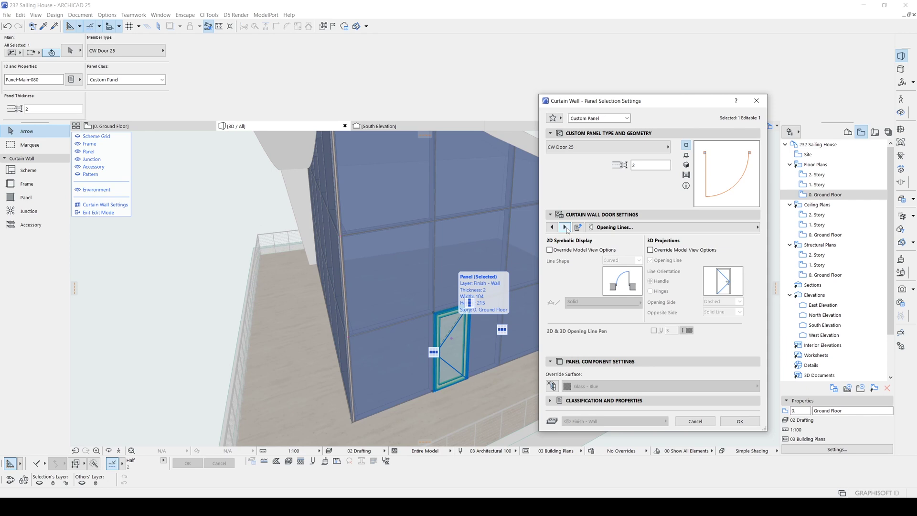
click(564, 227)
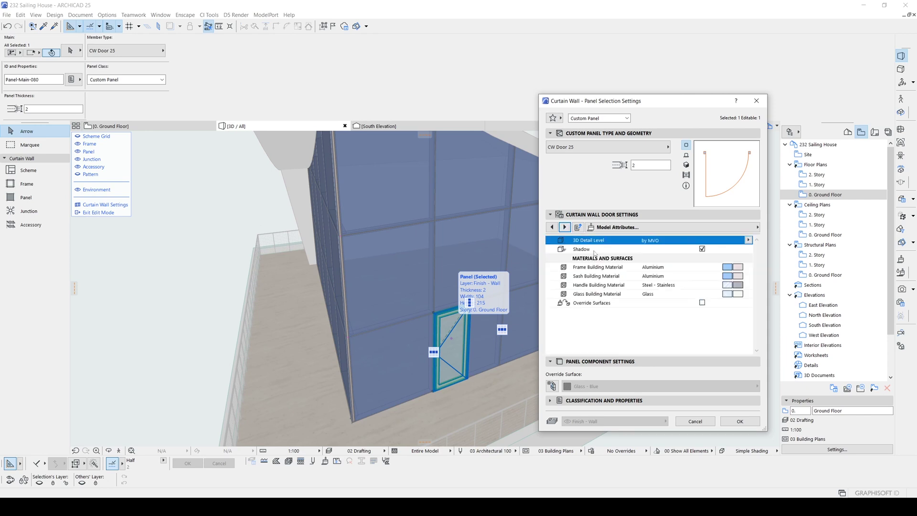
click(596, 267)
click(597, 276)
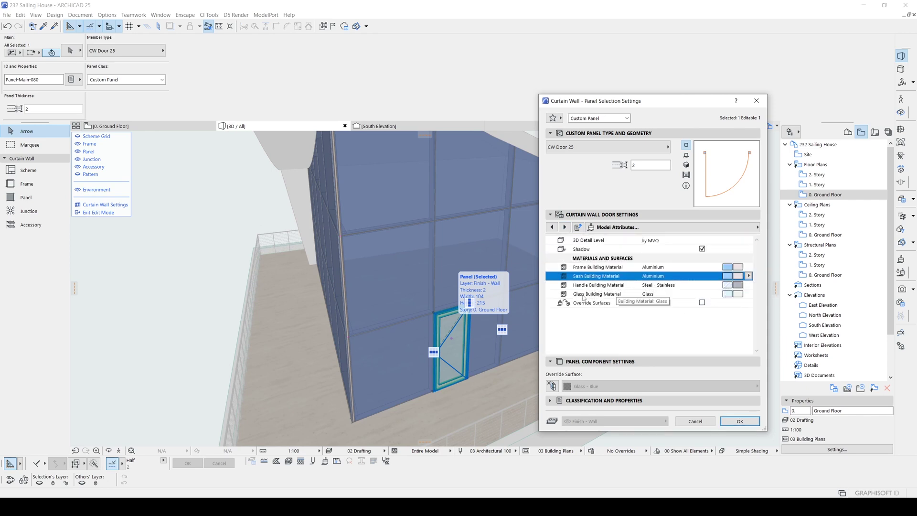
click(580, 295)
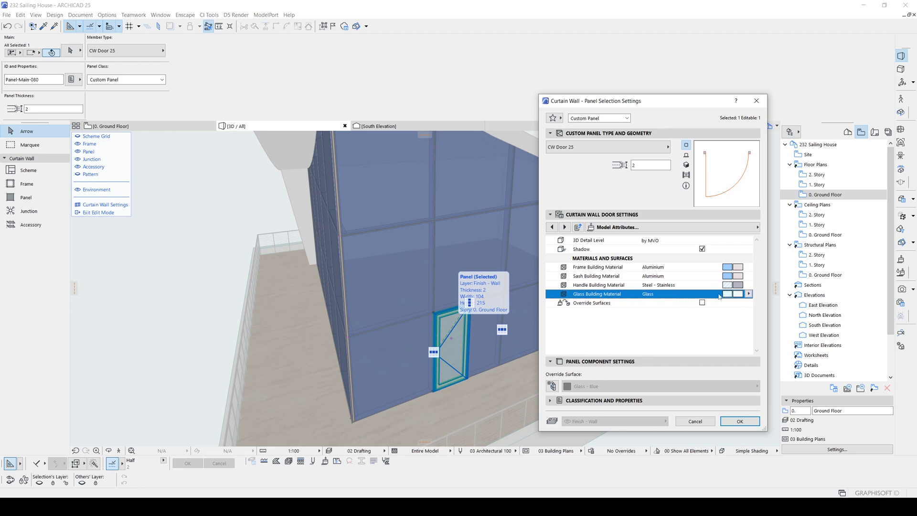
click(578, 304)
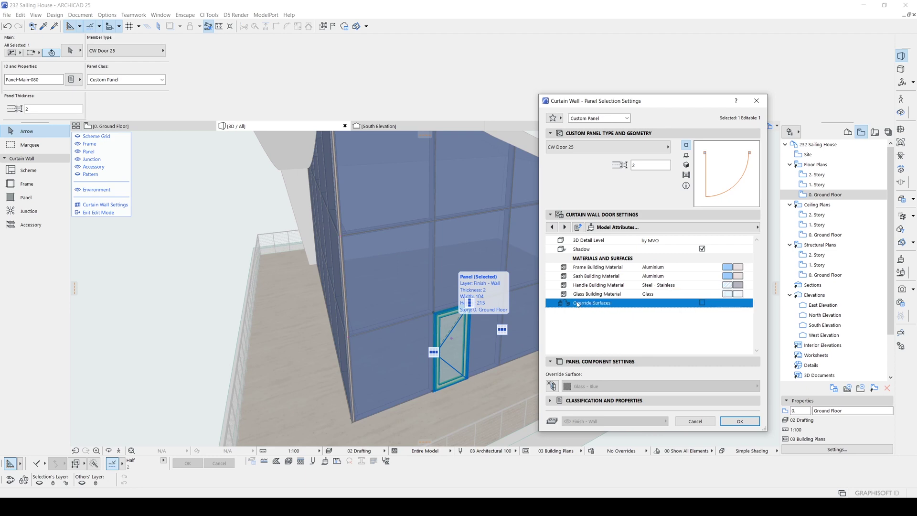
click(702, 303)
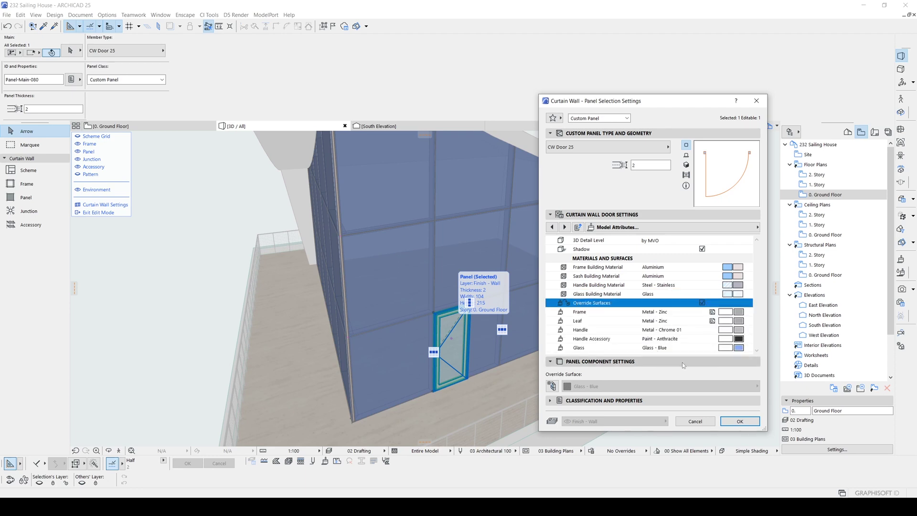
click(738, 421)
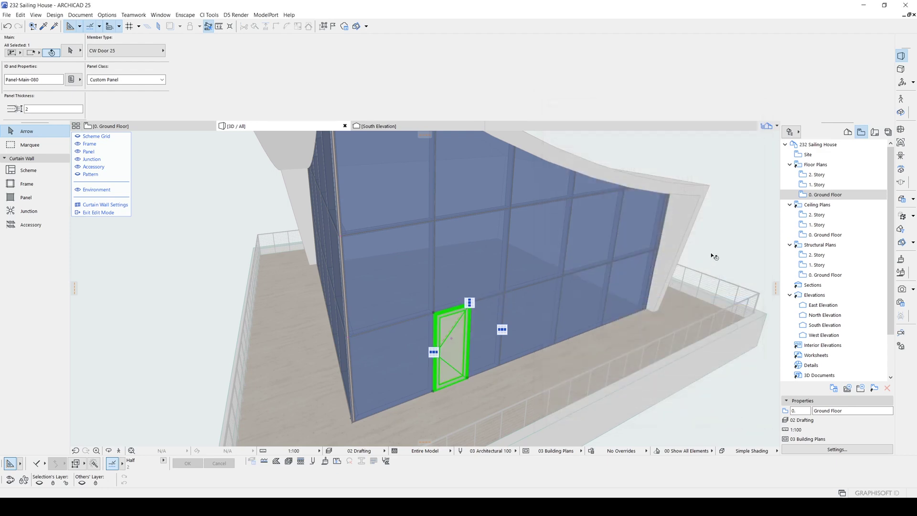
- Deselect the door, leave the curtain wall's edit mode and view the whole house on its site in 3D
click(727, 245)
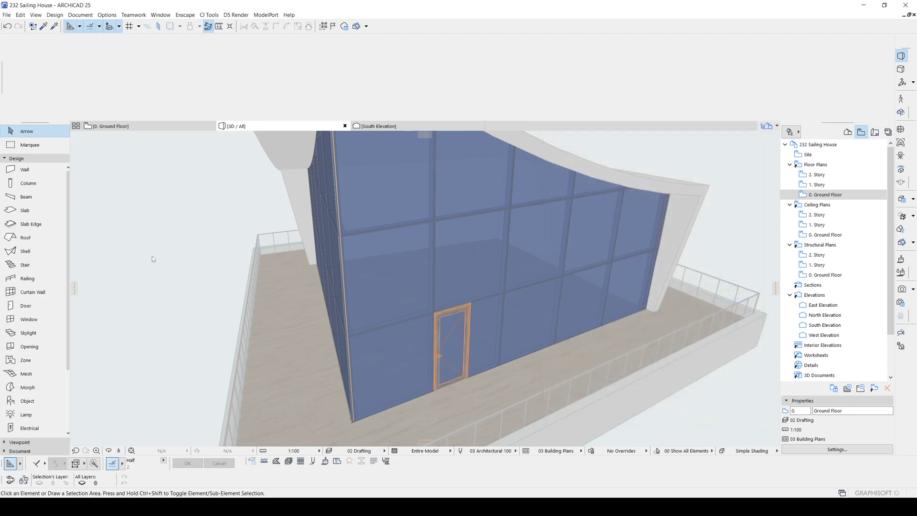
click(106, 213)
click(196, 262)
scroll(196, 262, down, 5)
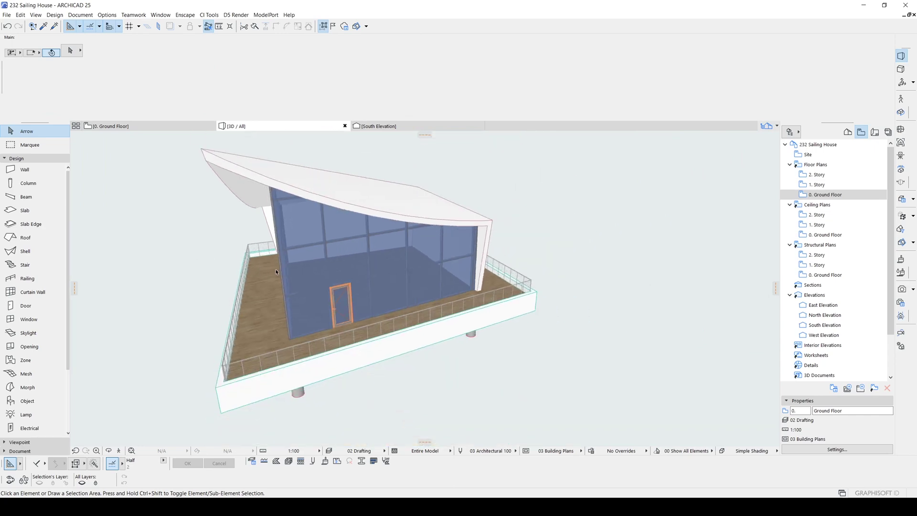
shift+middle_drag(195, 263, 357, 292)
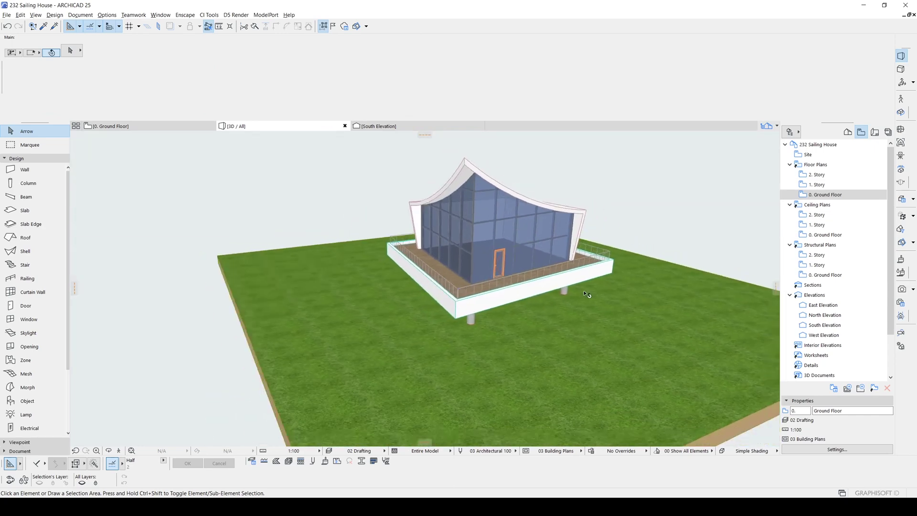
shift+middle_drag(586, 294, 499, 296)
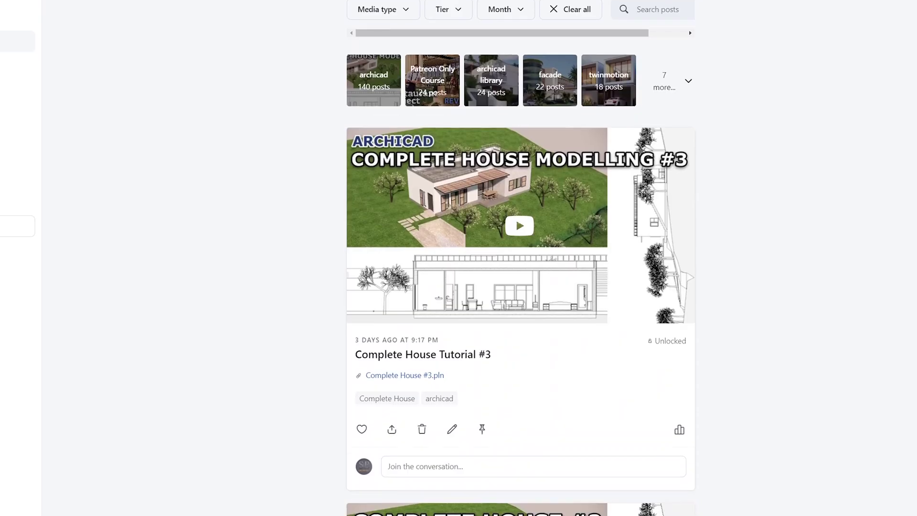
- Switch to the Patreon page and browse its Archicad posts, from the Complete House tutorials to the Villa Kupferberg and hotel project files
scroll(520, 258, down, 4)
scroll(520, 258, down, 6)
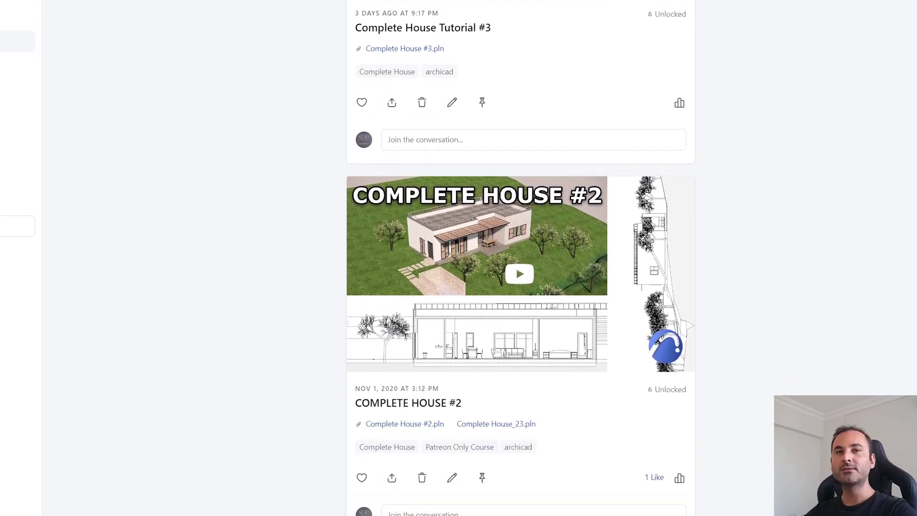
scroll(520, 258, down, 6)
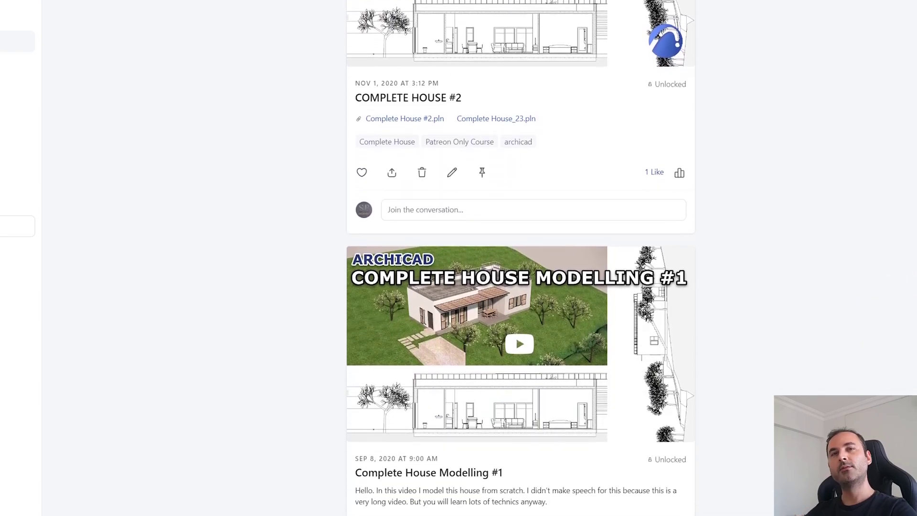
scroll(520, 258, down, 10)
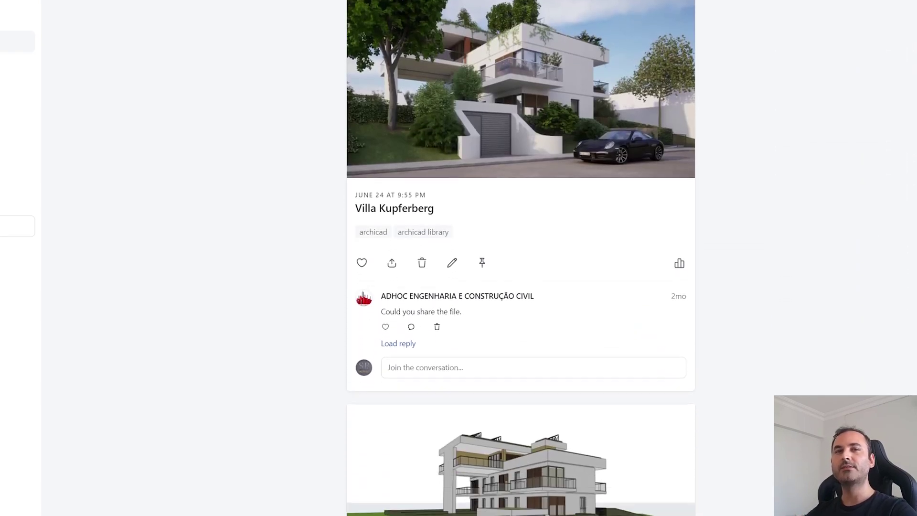
scroll(520, 258, down, 9)
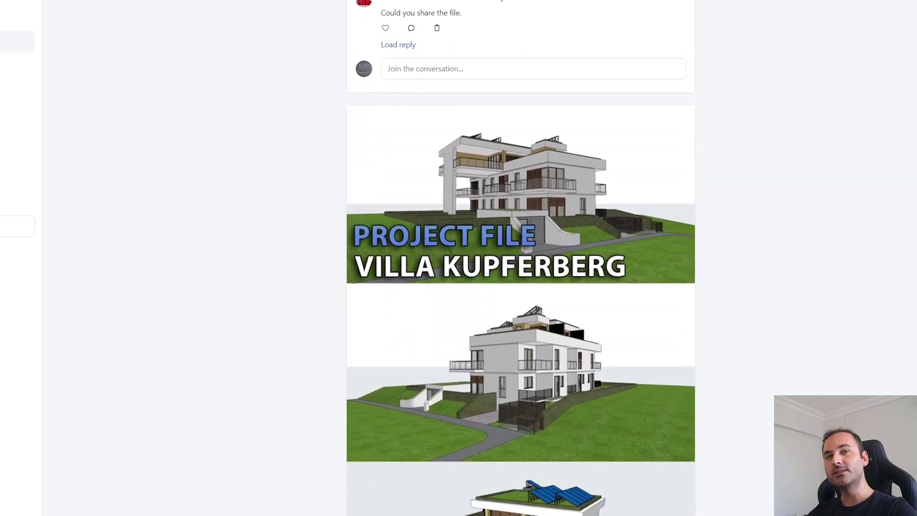
scroll(520, 258, down, 11)
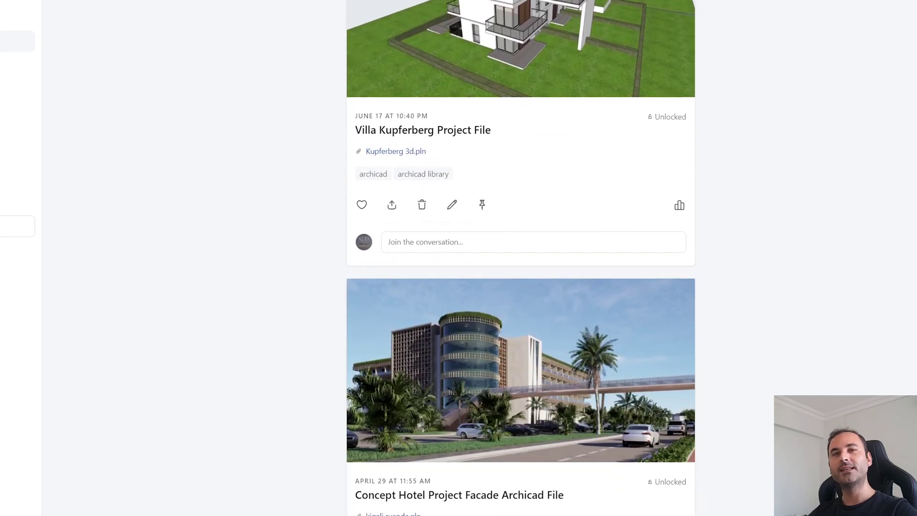